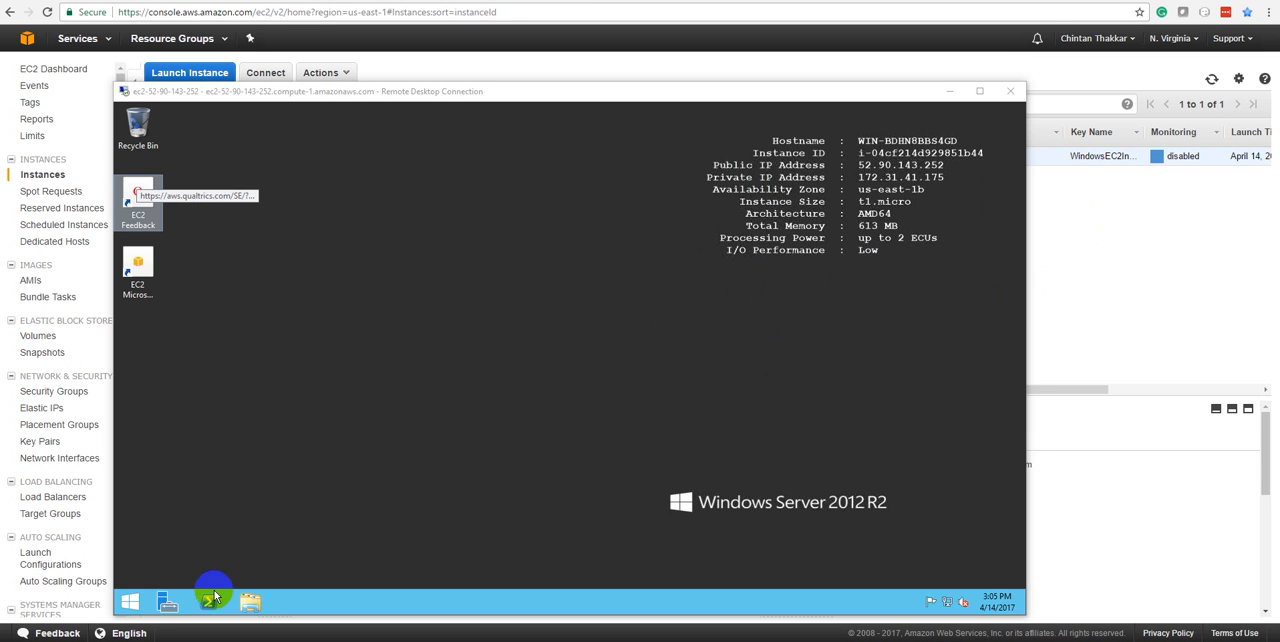
# Search the remote server's apps for "server" and open Server Manager
pyautogui.click(131, 602)
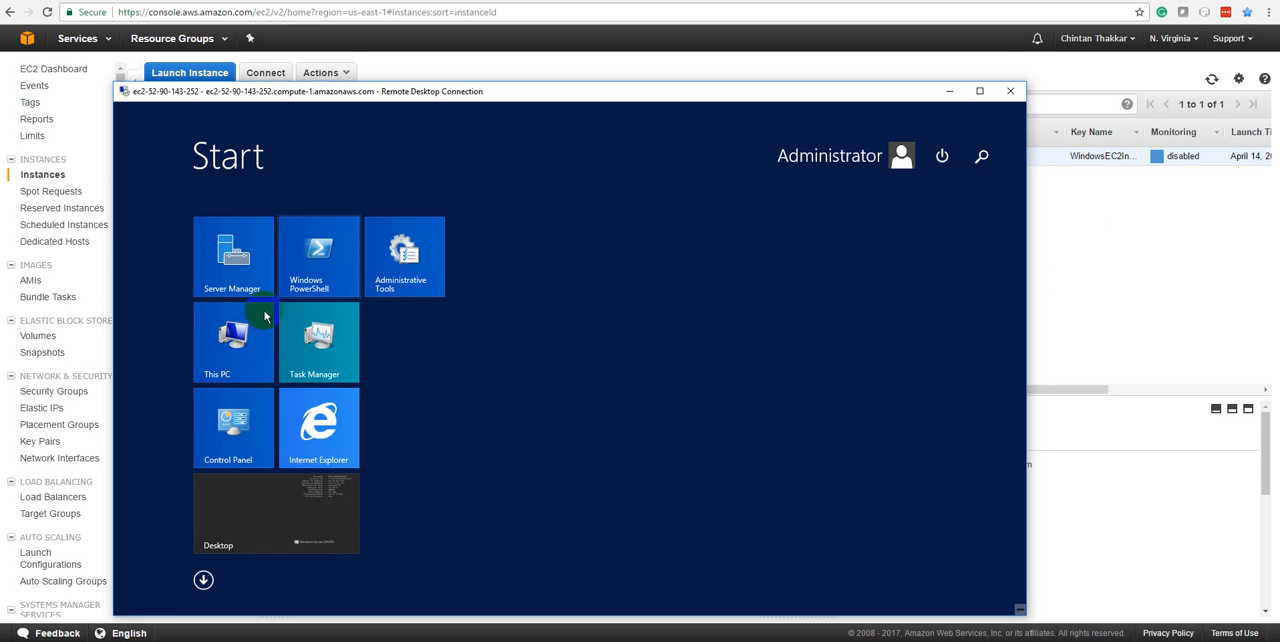
pyautogui.click(203, 580)
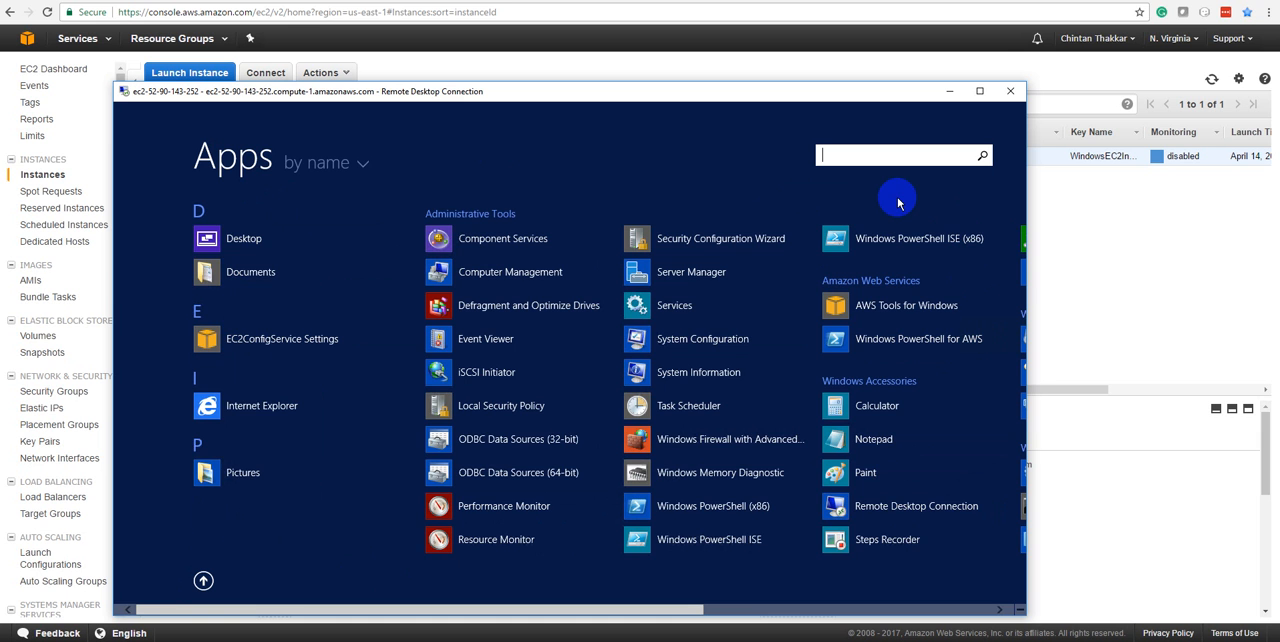
pyautogui.write('server')
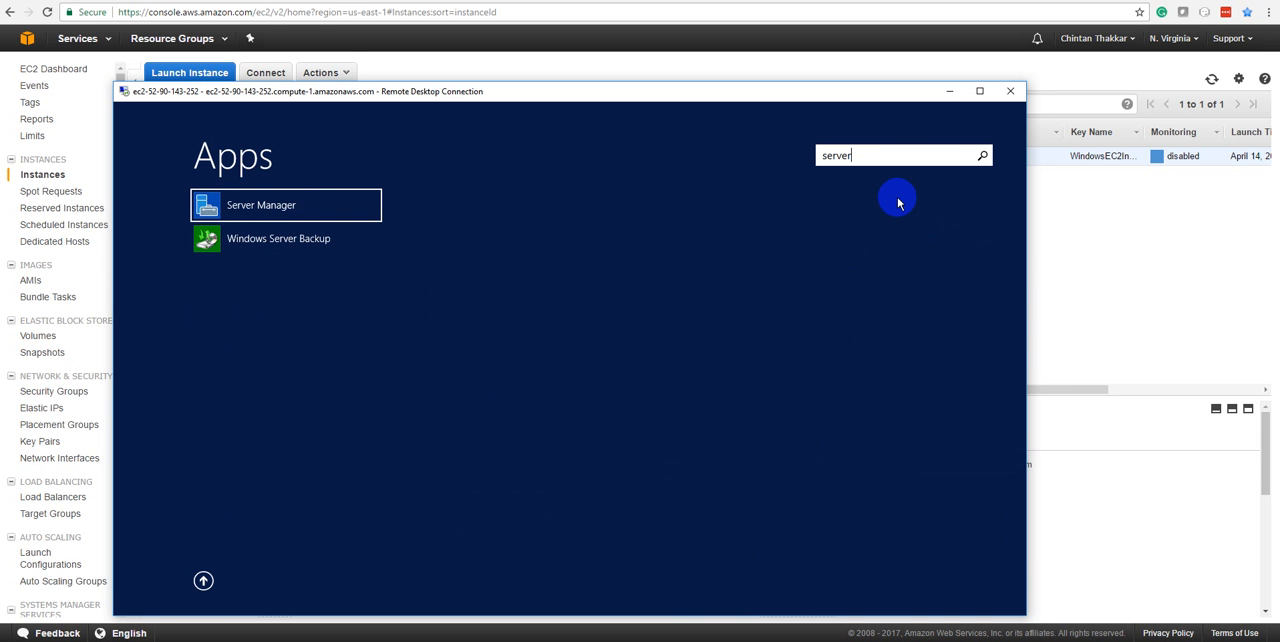
pyautogui.click(293, 207)
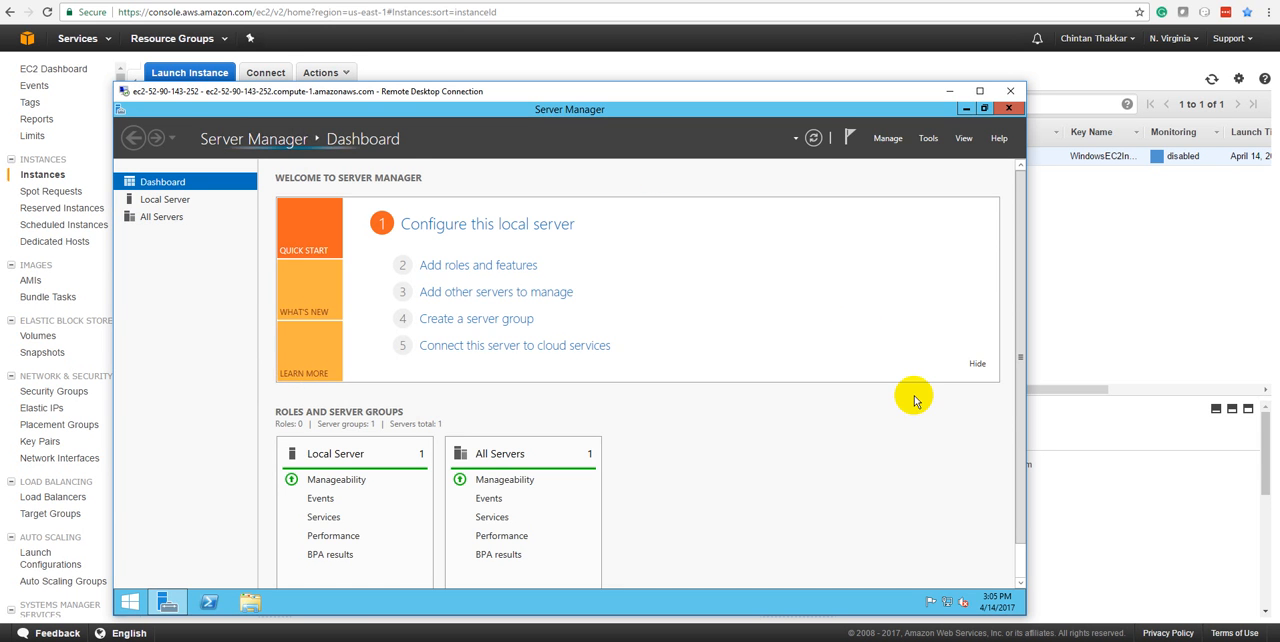
# Start the Add Roles and Features wizard from the Server Manager dashboard, dismissing any notices and retrying as needed
pyautogui.click(471, 267)
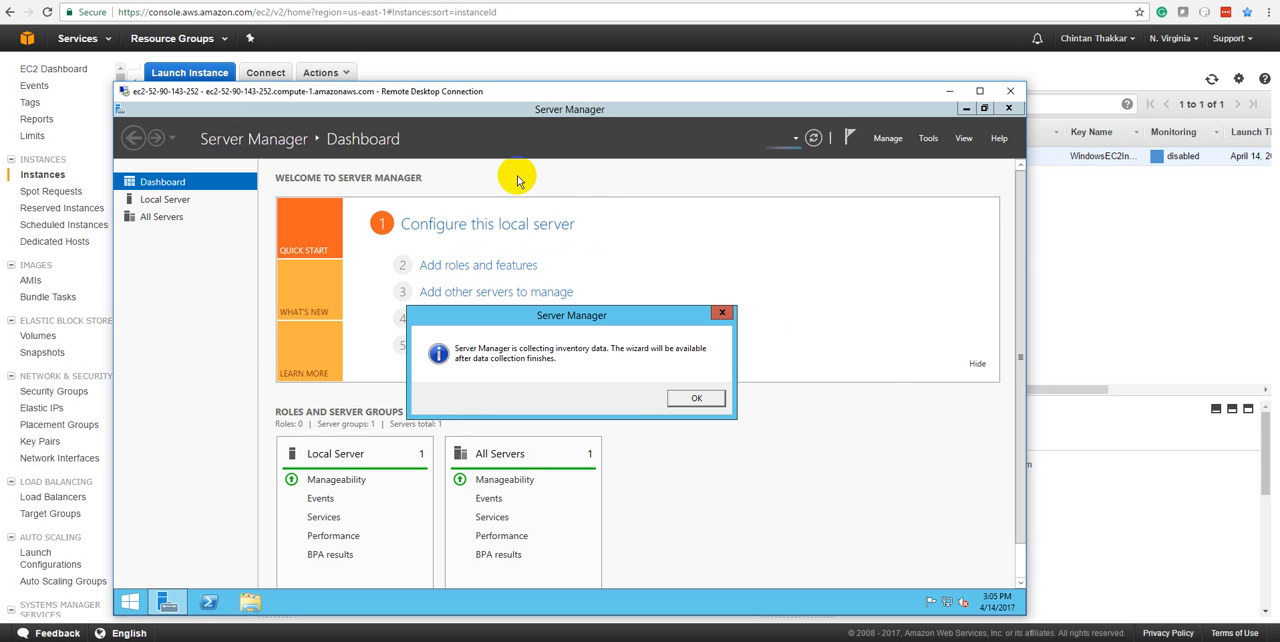
pyautogui.click(693, 397)
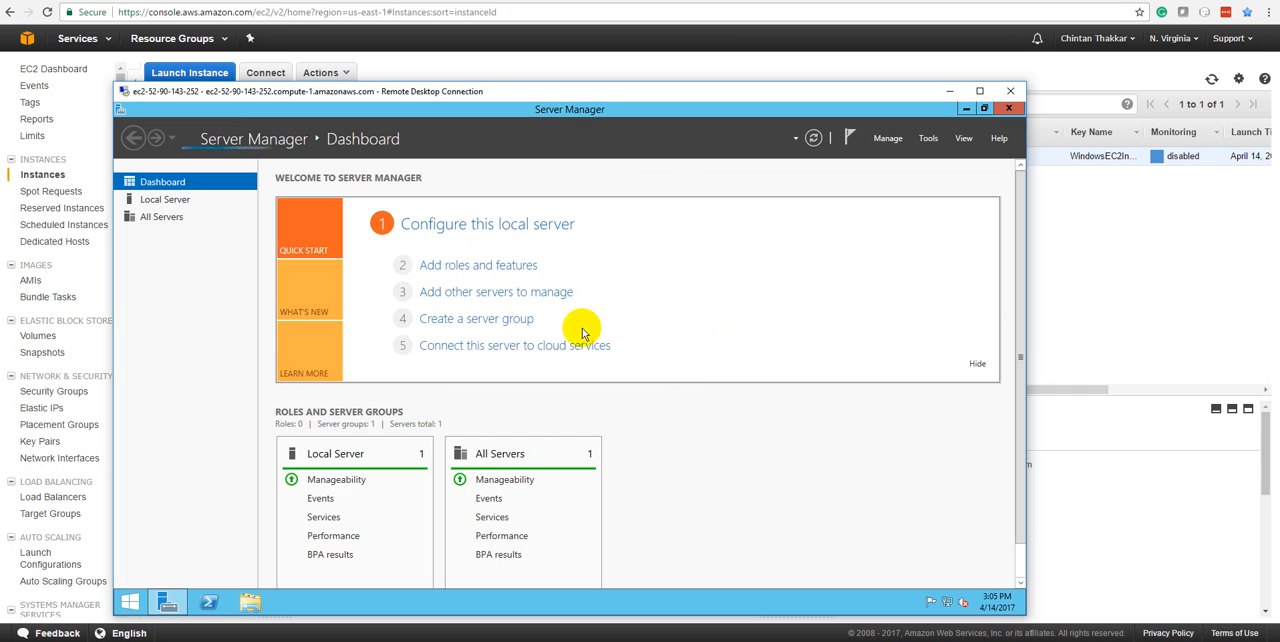
pyautogui.click(520, 268)
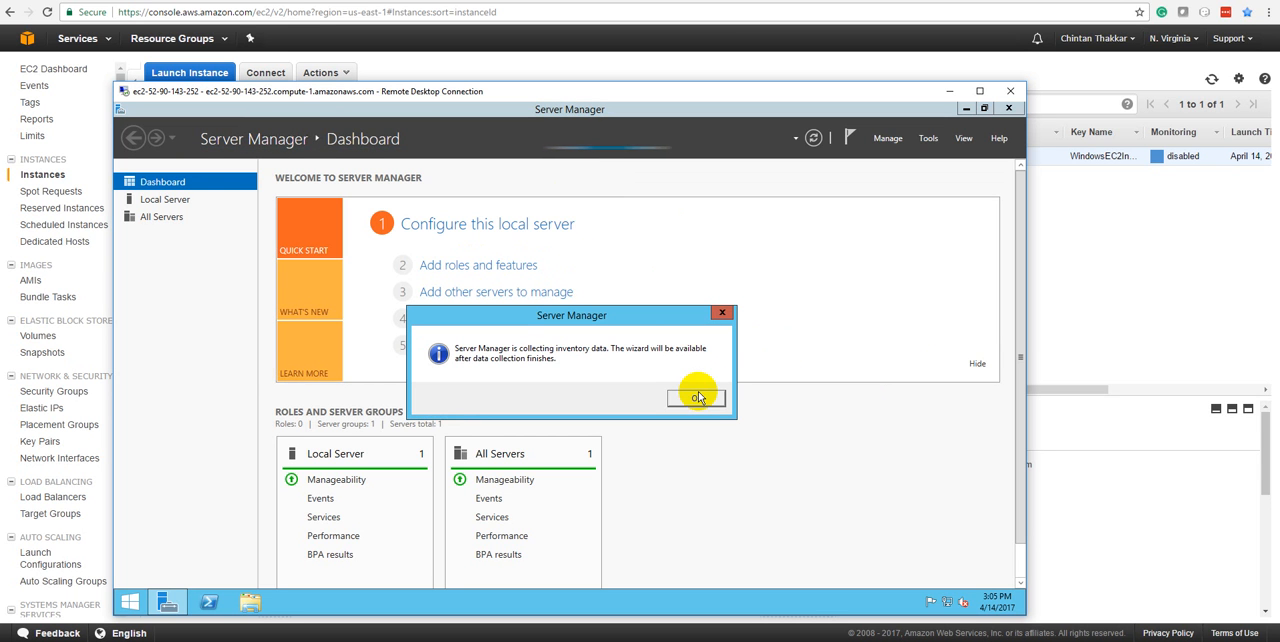
pyautogui.click(697, 399)
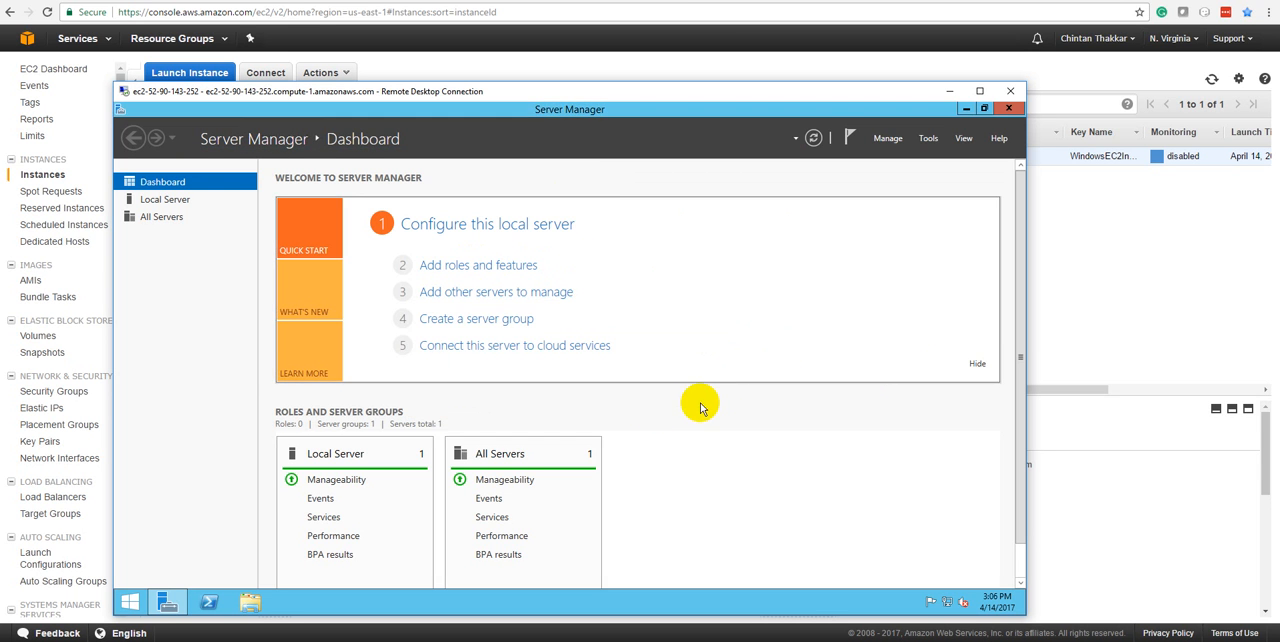
pyautogui.click(478, 266)
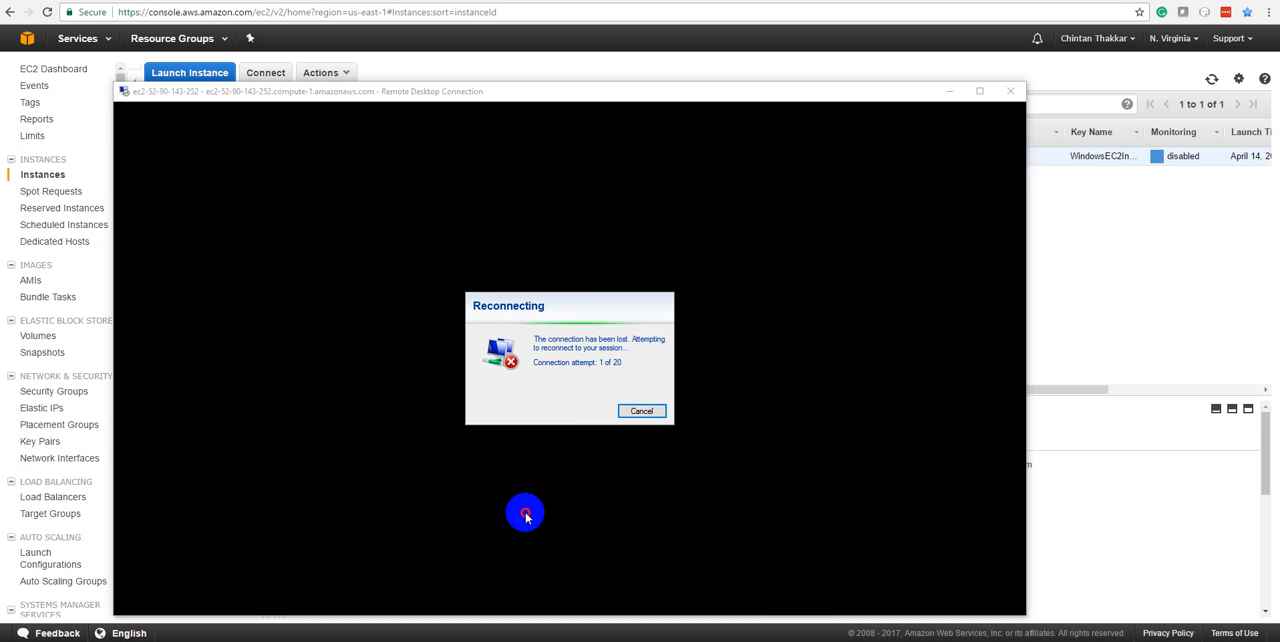
pyautogui.click(630, 410)
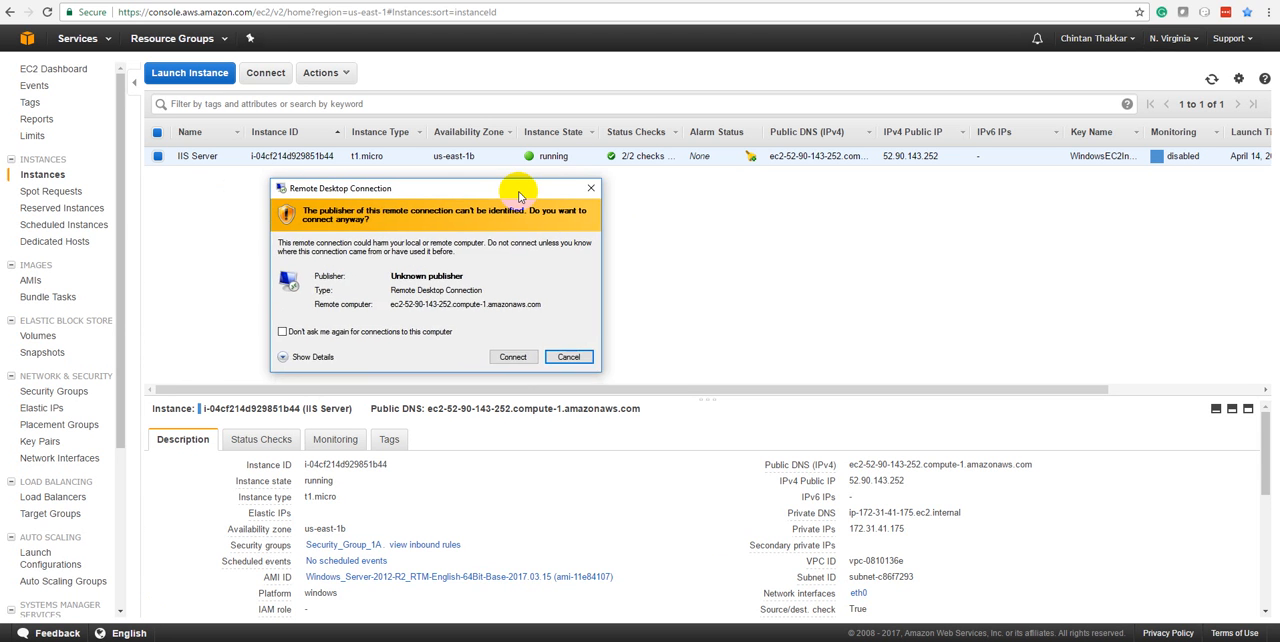
pyautogui.click(580, 343)
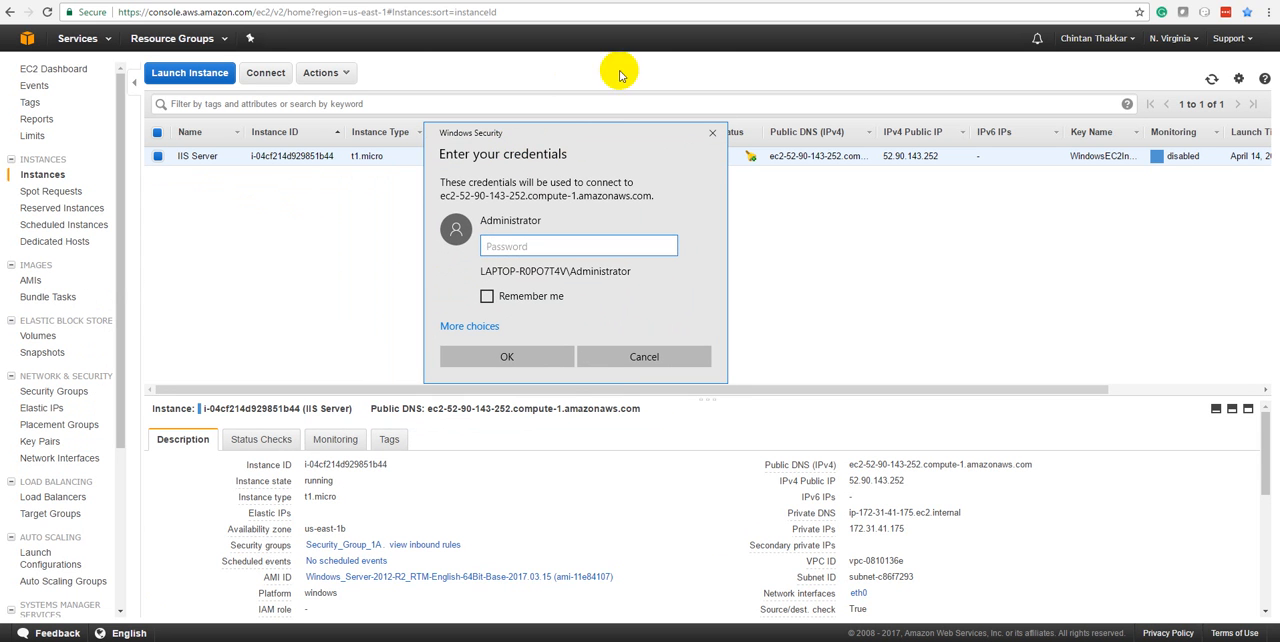
pyautogui.moveTo(600, 143); pyautogui.dragTo(493, 239)
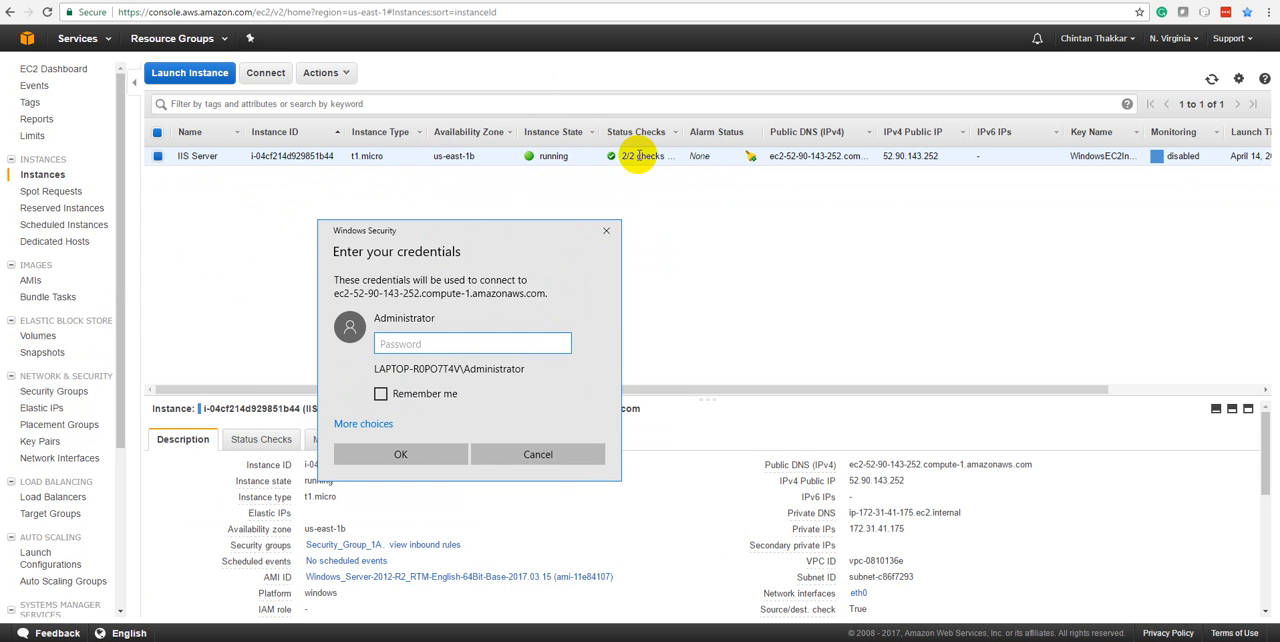
pyautogui.click(606, 231)
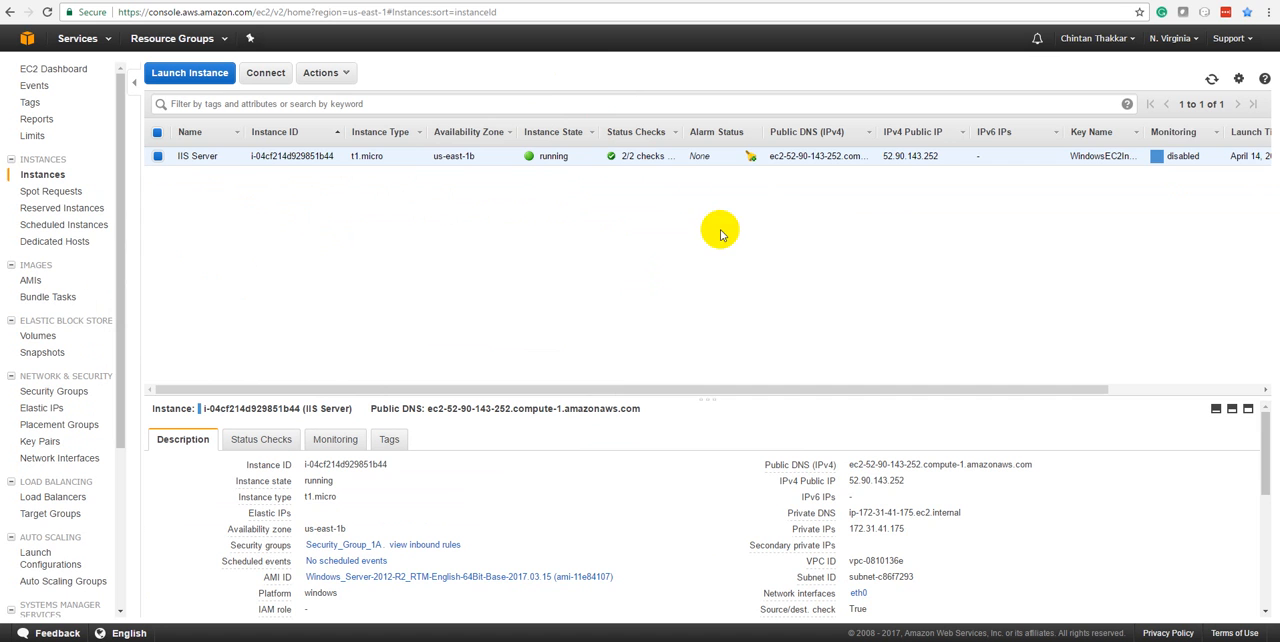
# Reconnect to the IIS Server instance by remote desktop as Administrator, entering the account password saved in the Notepad note
pyautogui.click(1213, 81)
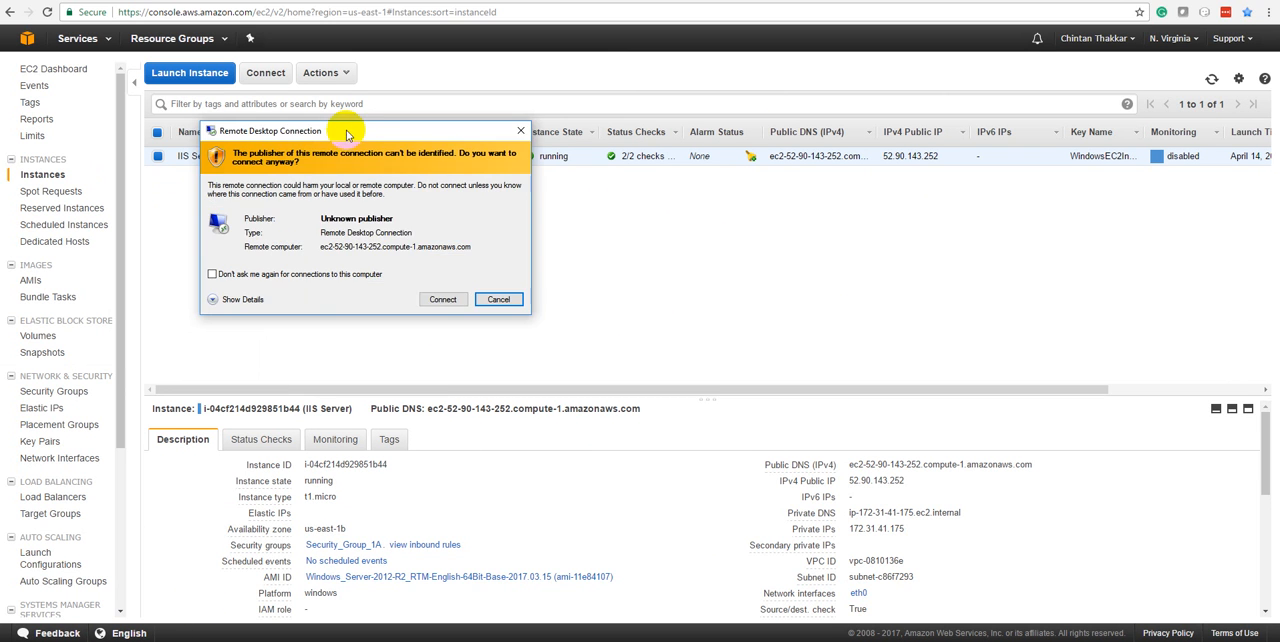
pyautogui.click(500, 300)
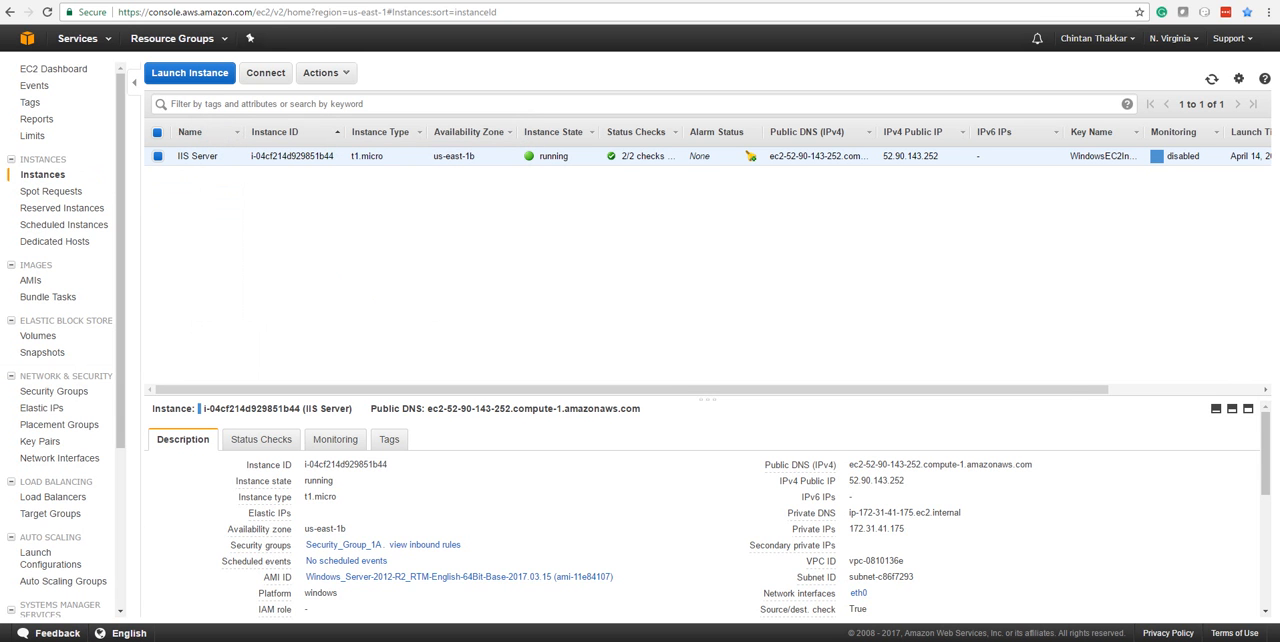
pyautogui.moveTo(499, 240); pyautogui.dragTo(523, 234)
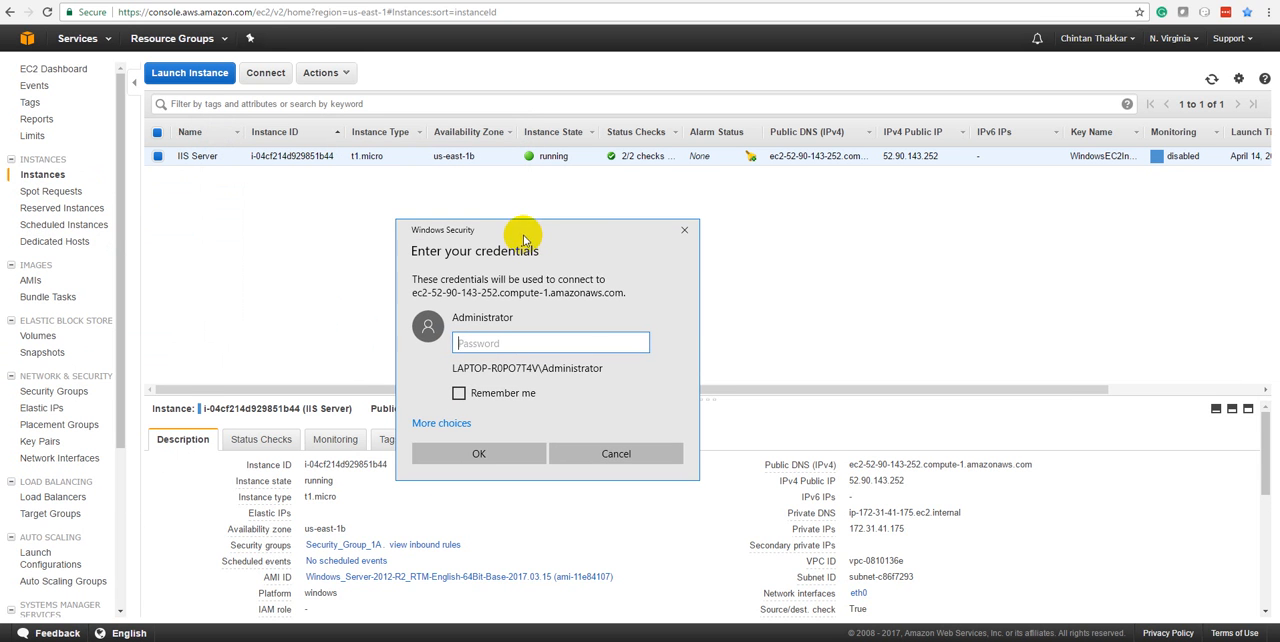
pyautogui.click(402, 640)
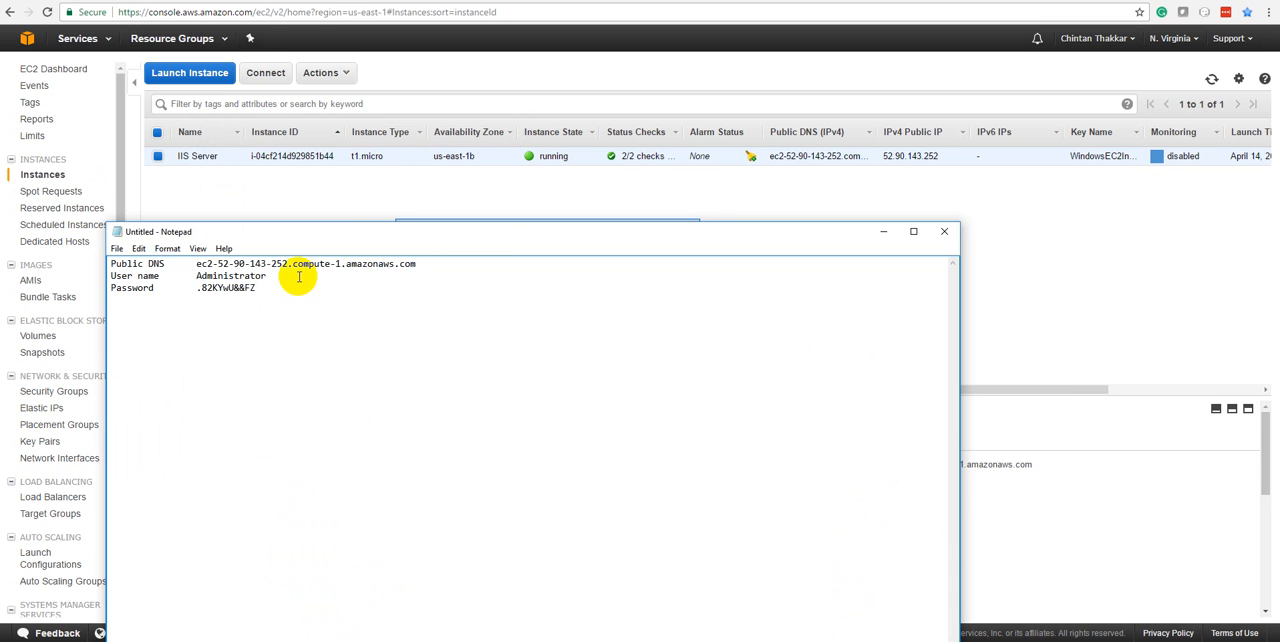
pyautogui.moveTo(271, 288); pyautogui.dragTo(203, 288)
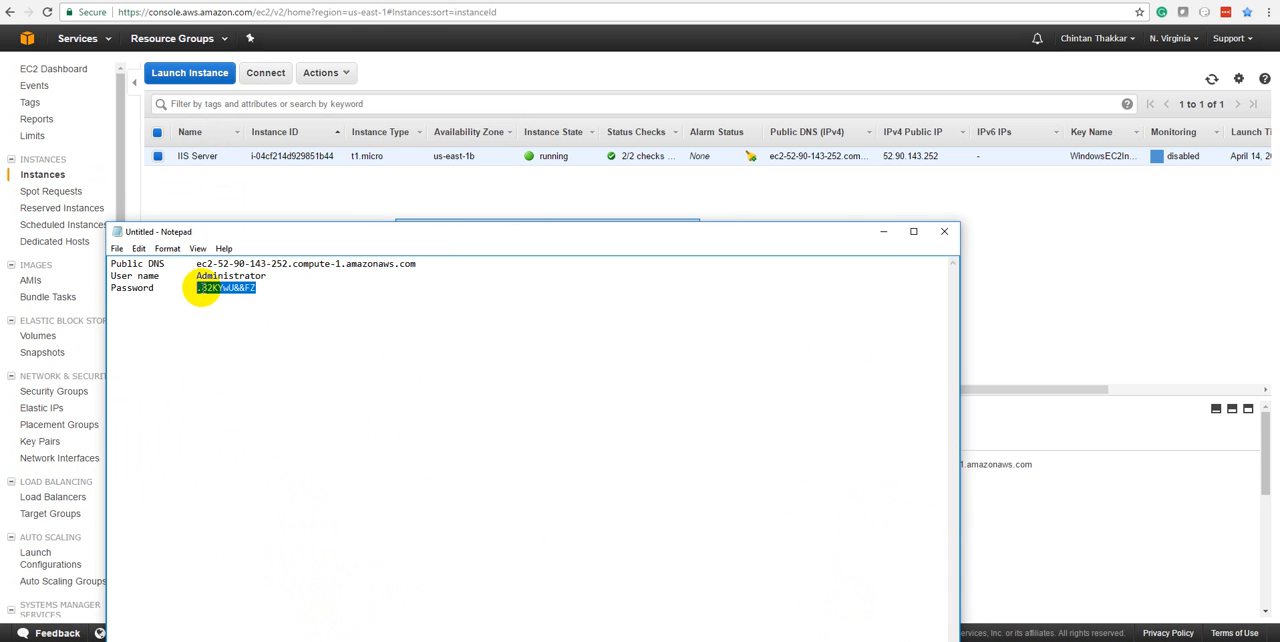
pyautogui.click(883, 231)
pyautogui.hotkey('ctrl', 'v')
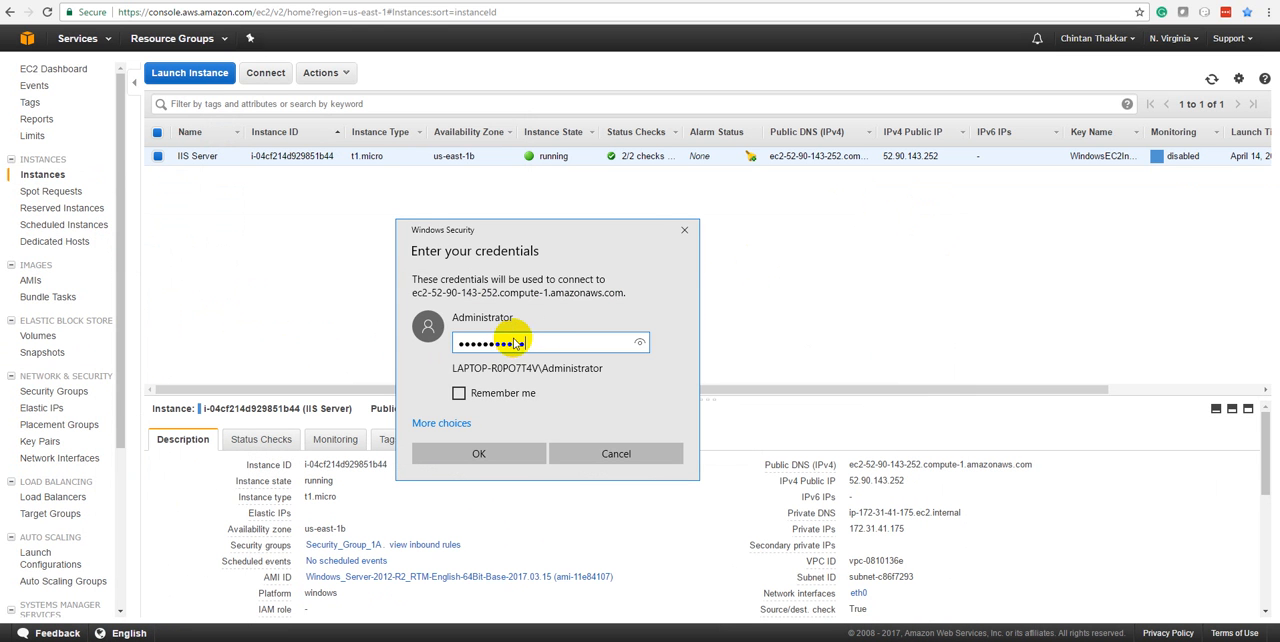
pyautogui.click(527, 452)
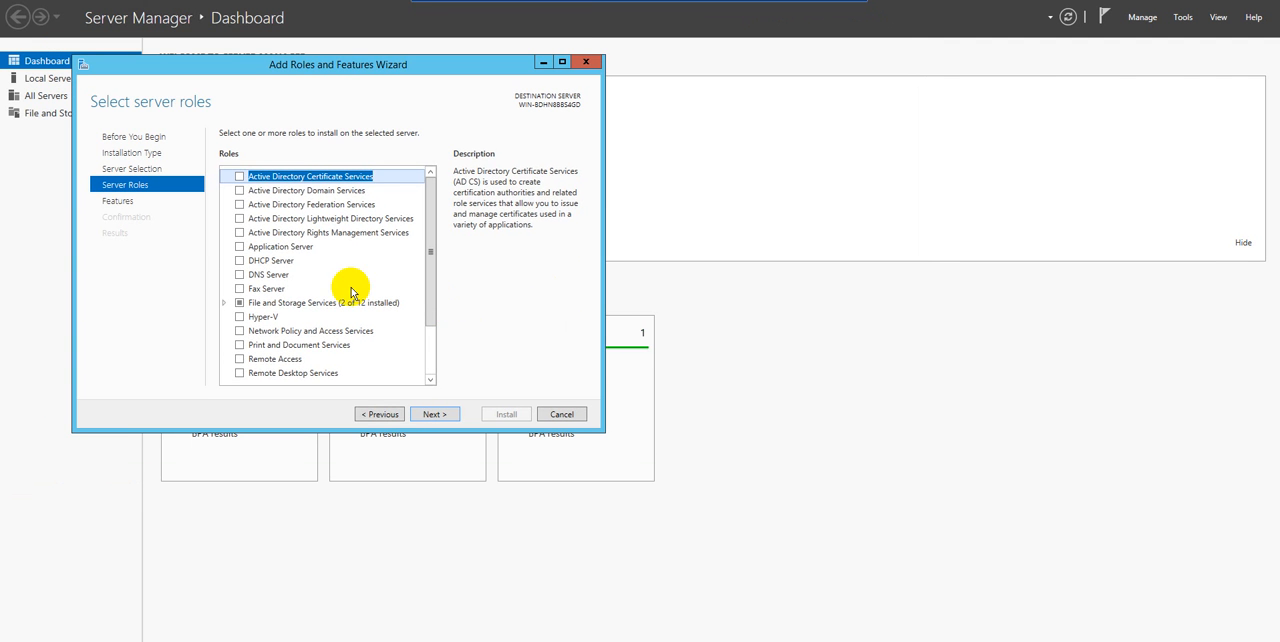
# Review the wizard's destination server, installation type and introductory pages, and return to the server role selection
pyautogui.click(382, 414)
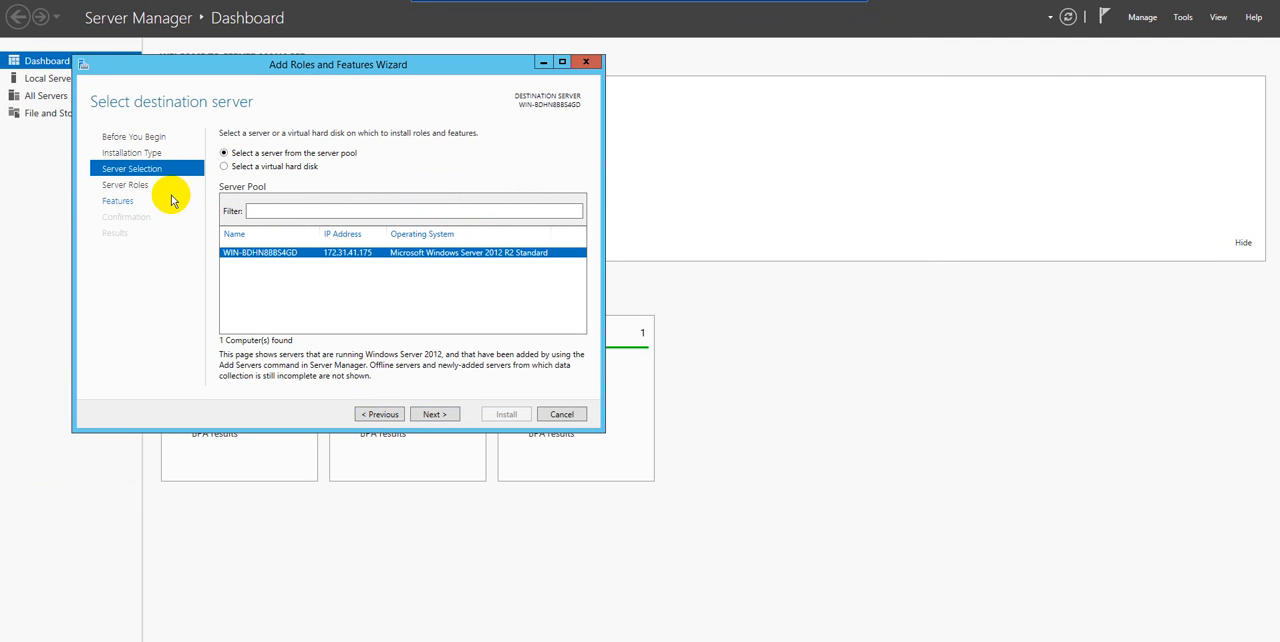
pyautogui.click(380, 414)
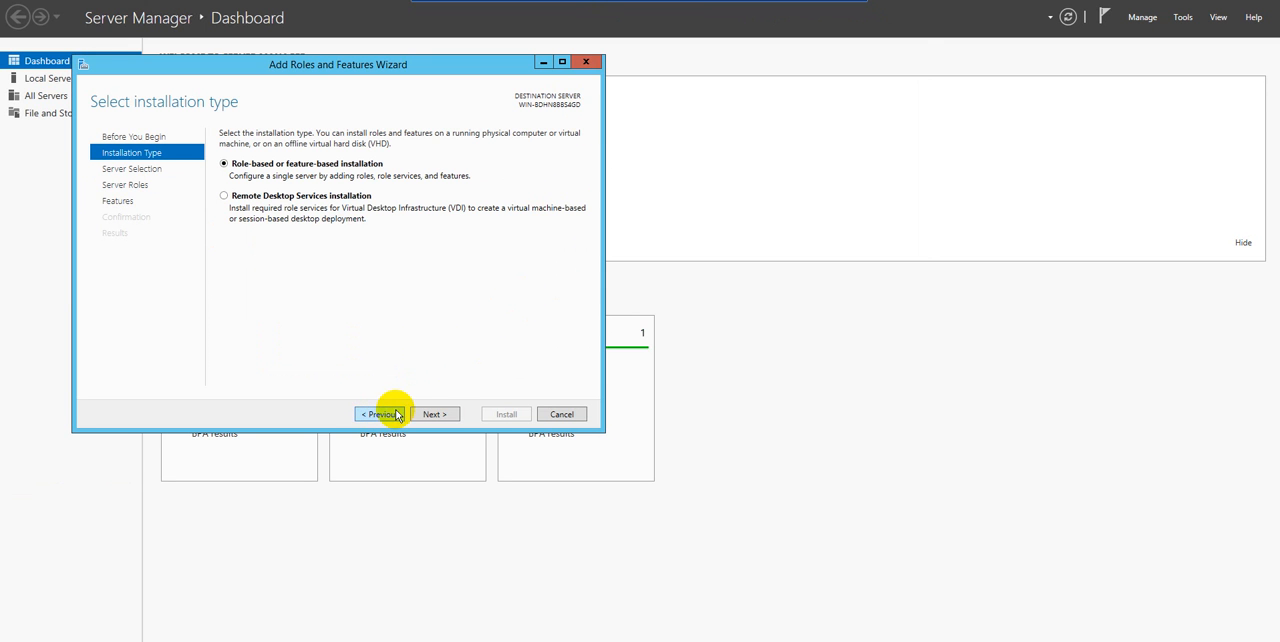
pyautogui.click(380, 414)
pyautogui.click(443, 414)
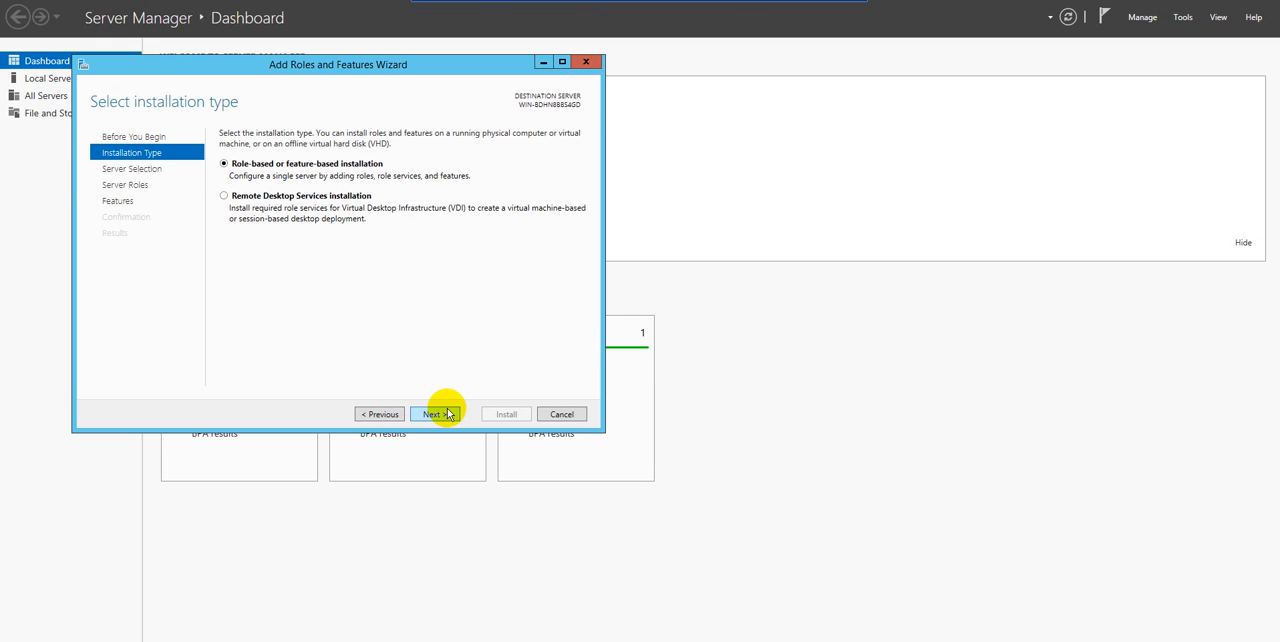
pyautogui.click(447, 414)
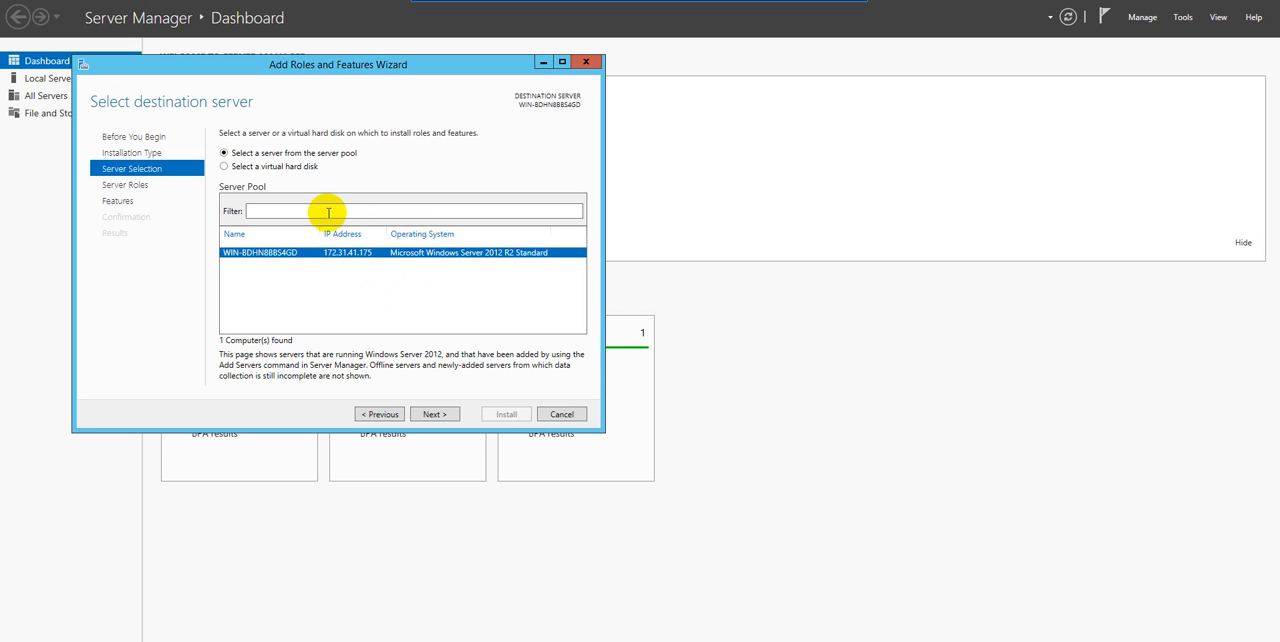
pyautogui.click(430, 415)
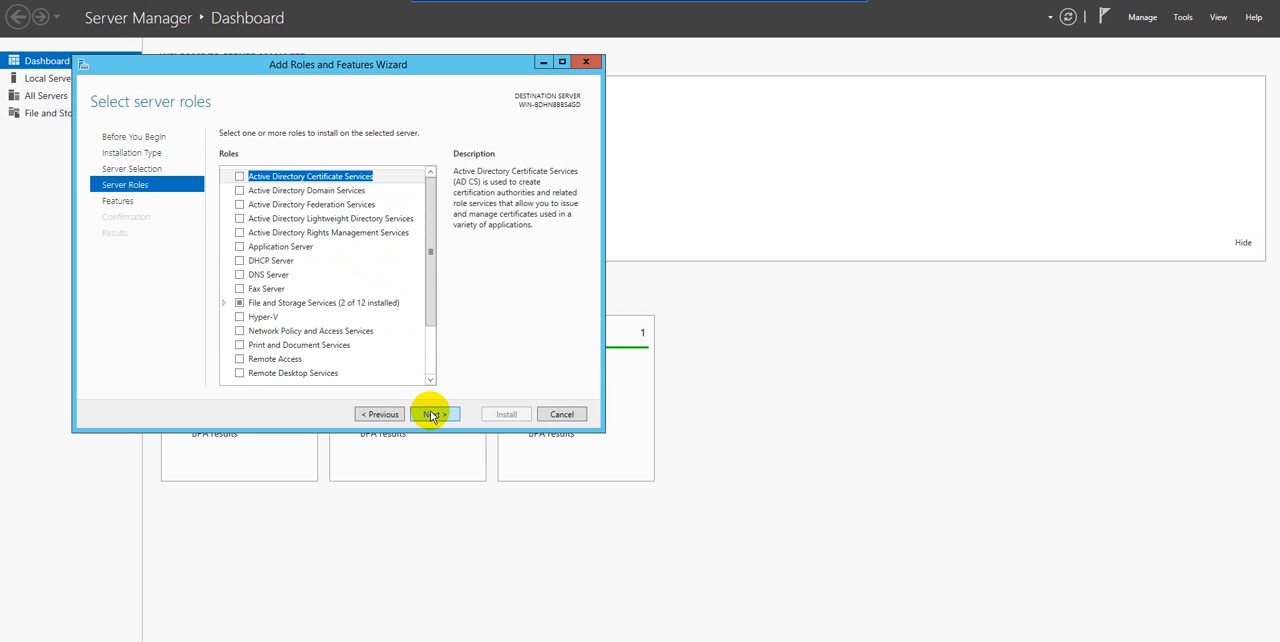
# Select the Web Server (IIS) role with its required management tools and continue to the feature selection
pyautogui.moveTo(429, 241); pyautogui.dragTo(429, 300)
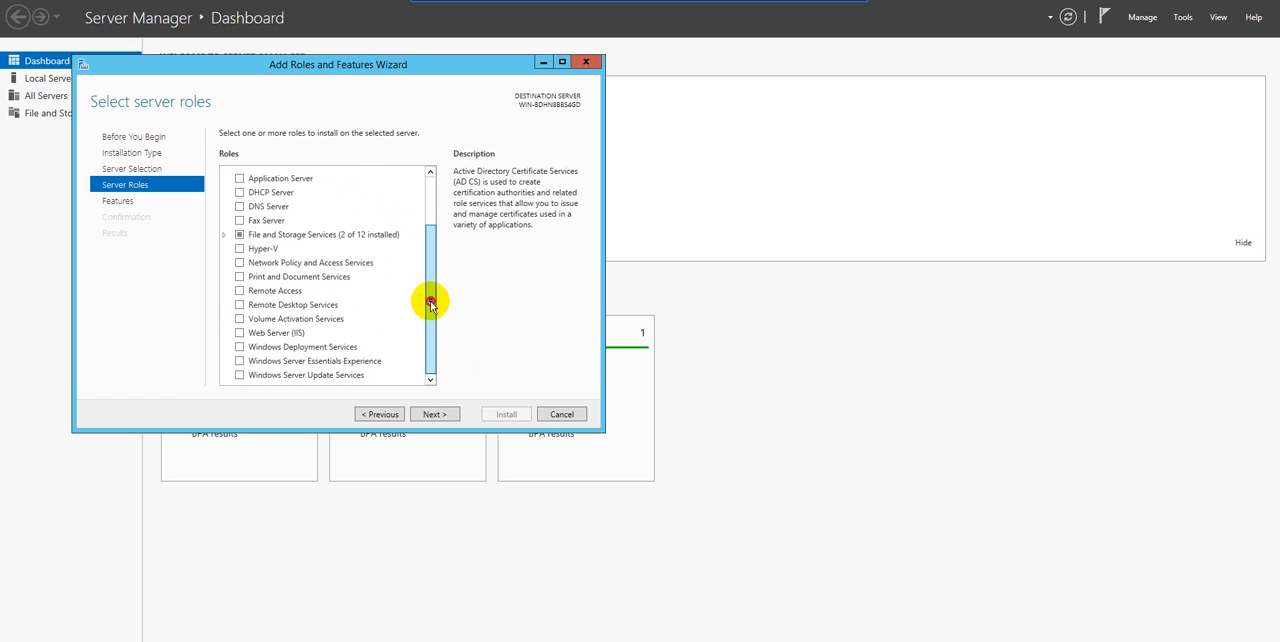
pyautogui.click(240, 334)
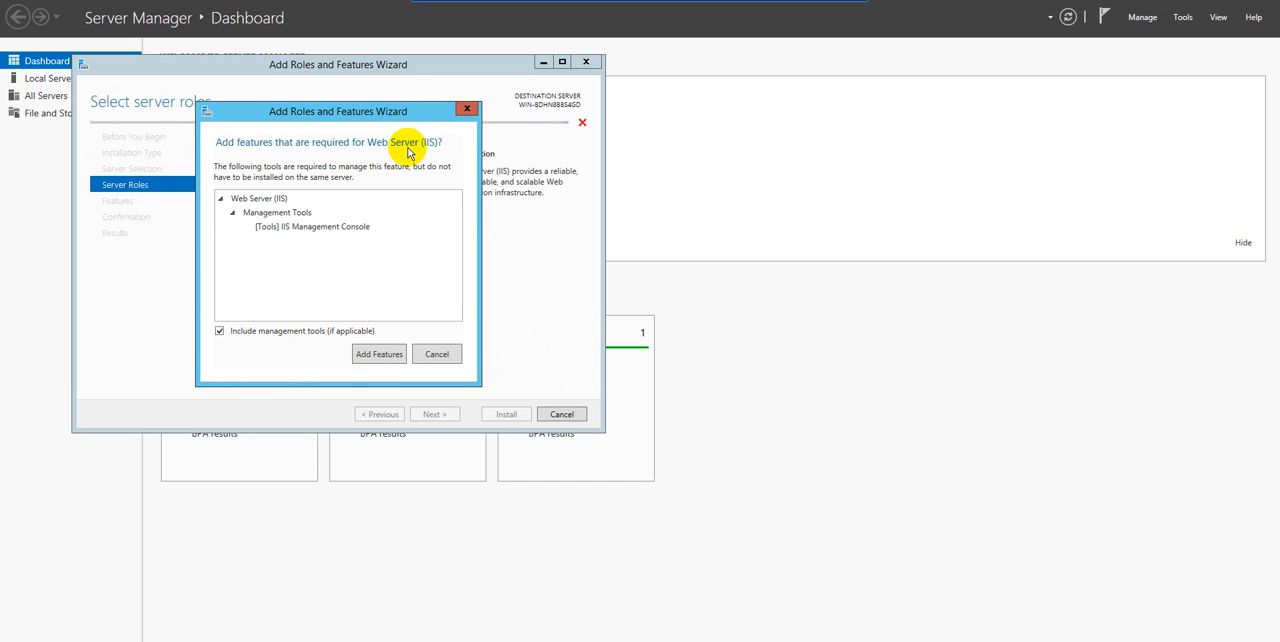
pyautogui.click(387, 355)
pyautogui.moveTo(428, 302)
pyautogui.mouseDown()
pyautogui.moveTo(436, 232)
pyautogui.moveTo(434, 280)
pyautogui.mouseUp()
pyautogui.click(437, 414)
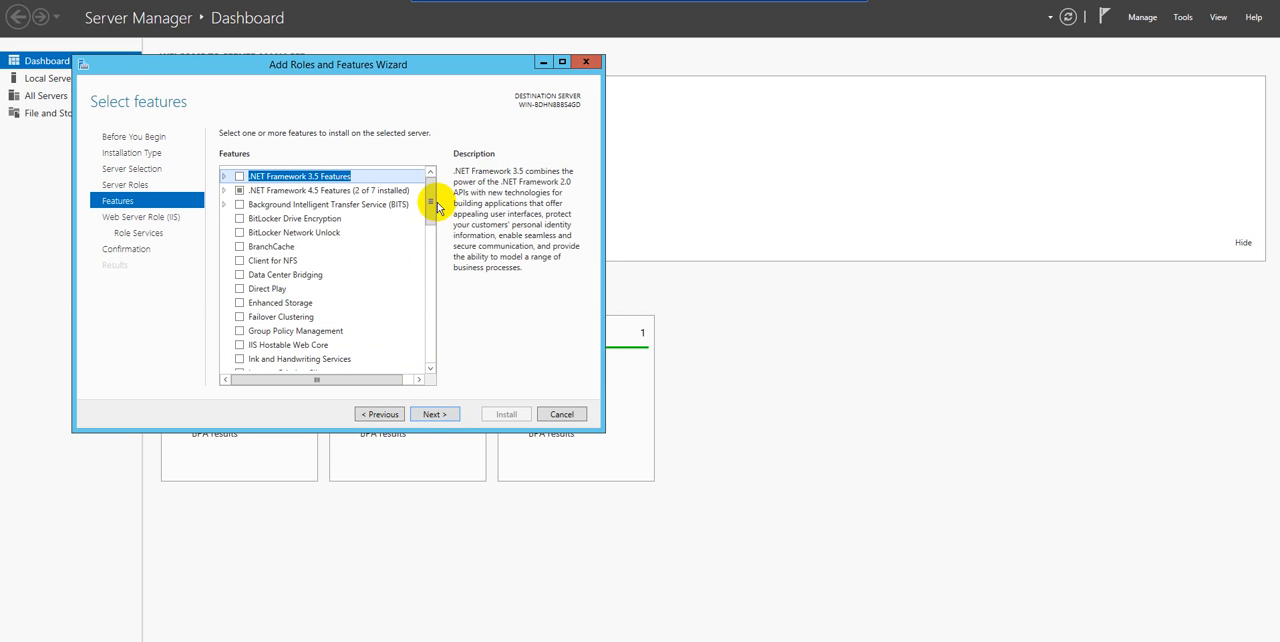
# Keep the default features and IIS role services, and start the Web Server (IIS) installation
pyautogui.moveTo(431, 209); pyautogui.dragTo(441, 405)
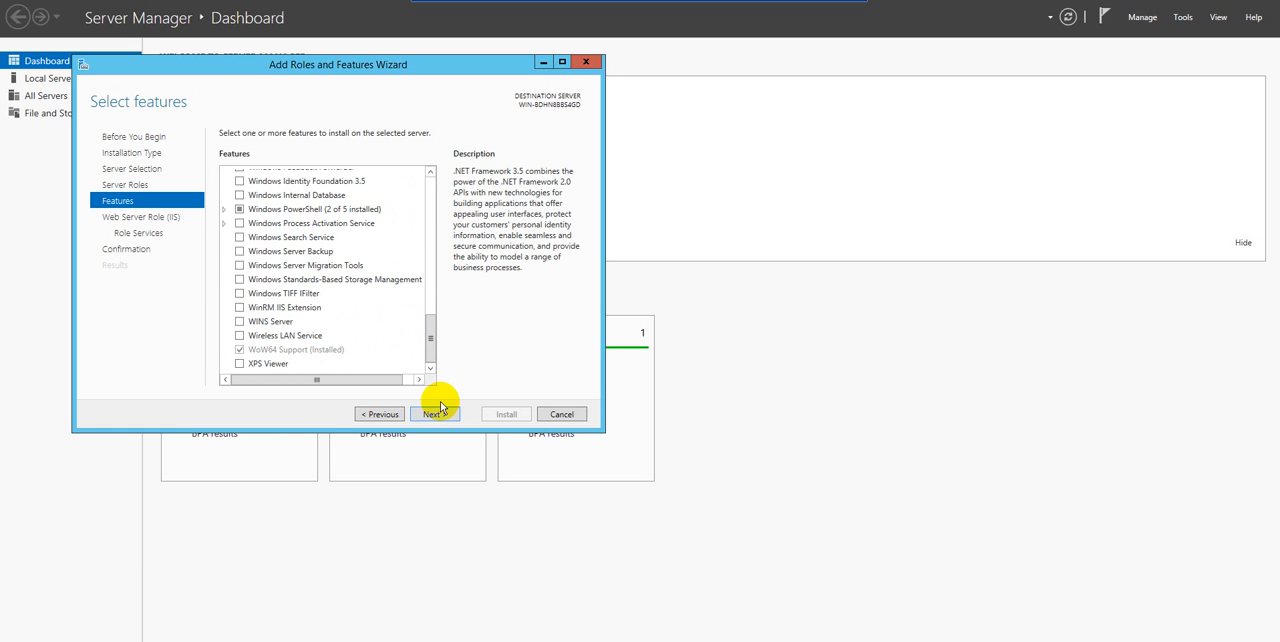
pyautogui.click(433, 414)
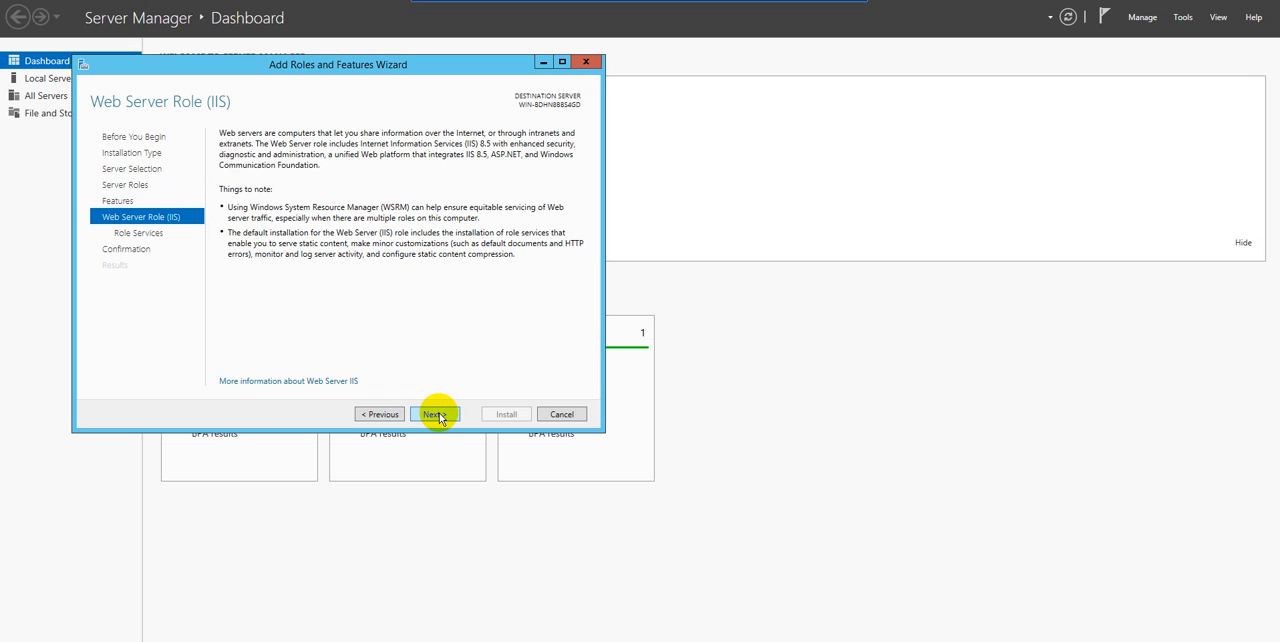
pyautogui.click(444, 416)
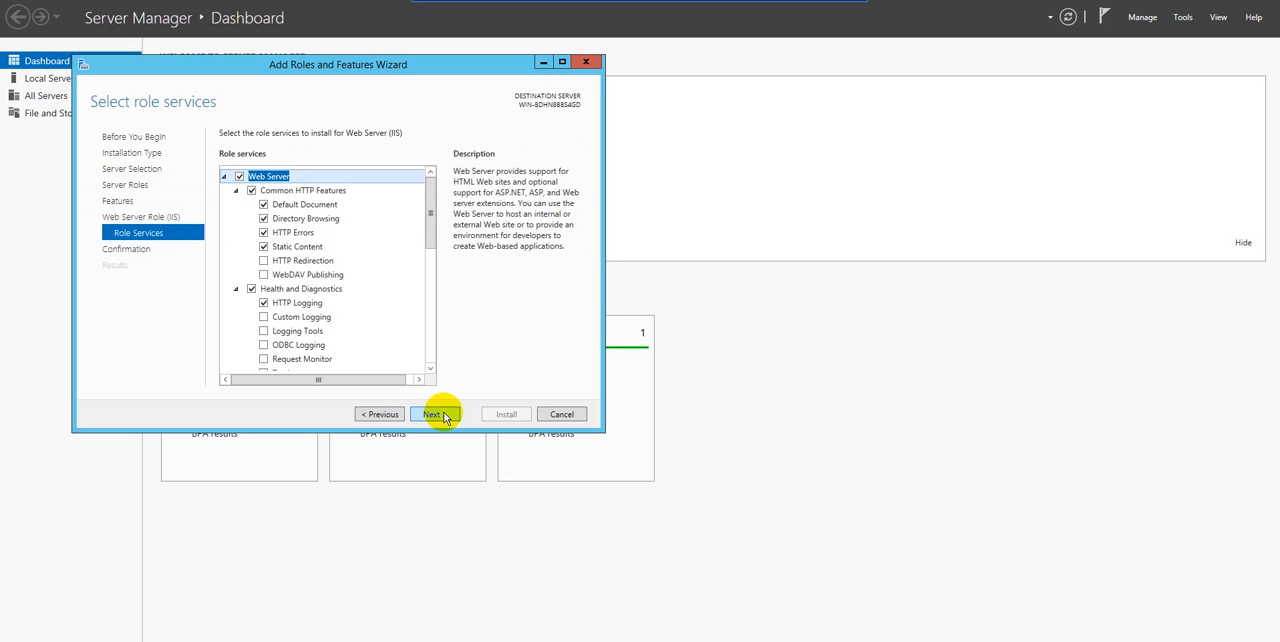
pyautogui.moveTo(436, 234); pyautogui.dragTo(435, 380)
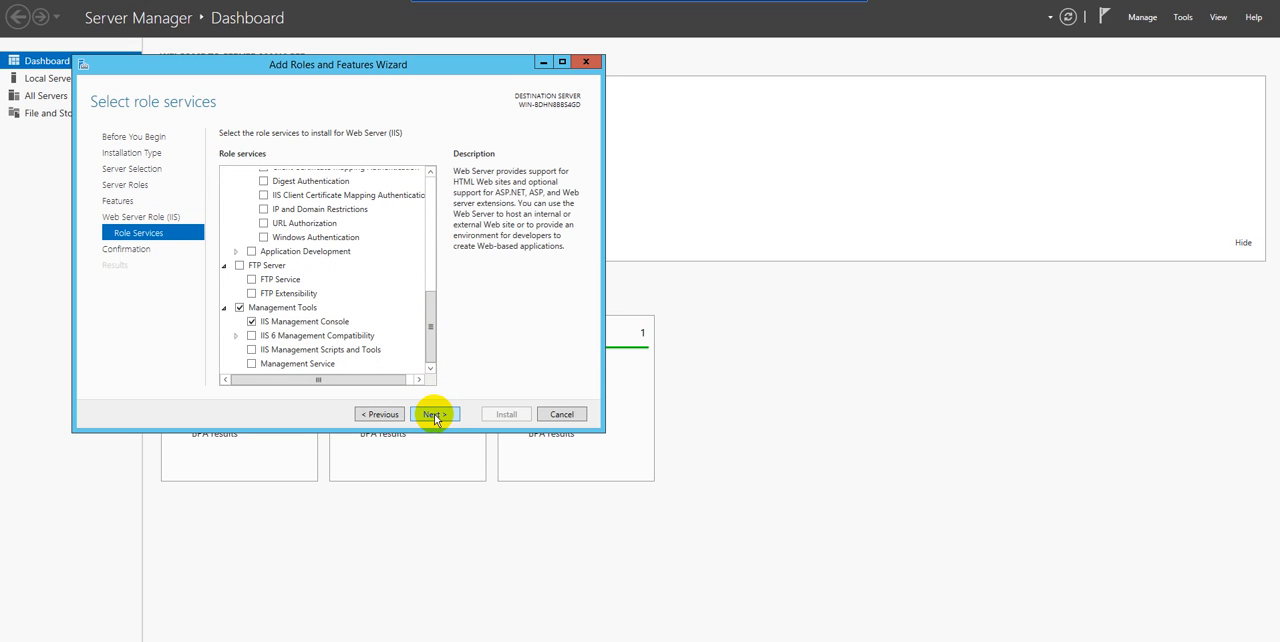
pyautogui.click(434, 415)
pyautogui.click(502, 415)
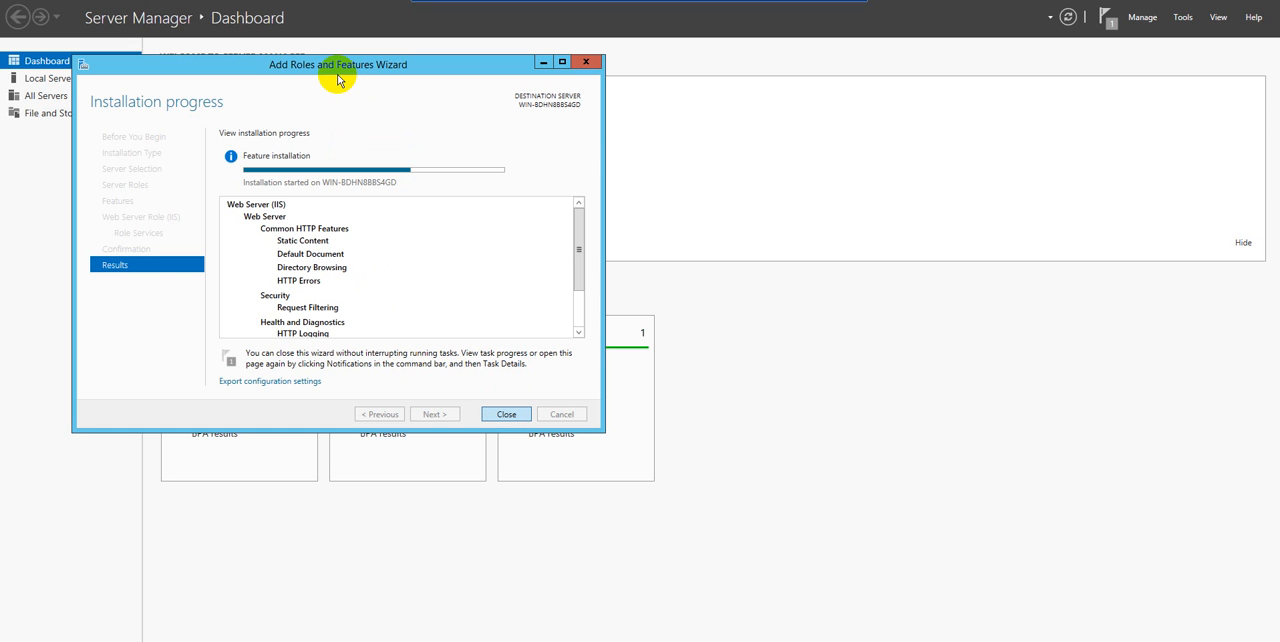
# Close the installation wizard and check the feature installation's status in the Server Manager notifications
pyautogui.press('Return')
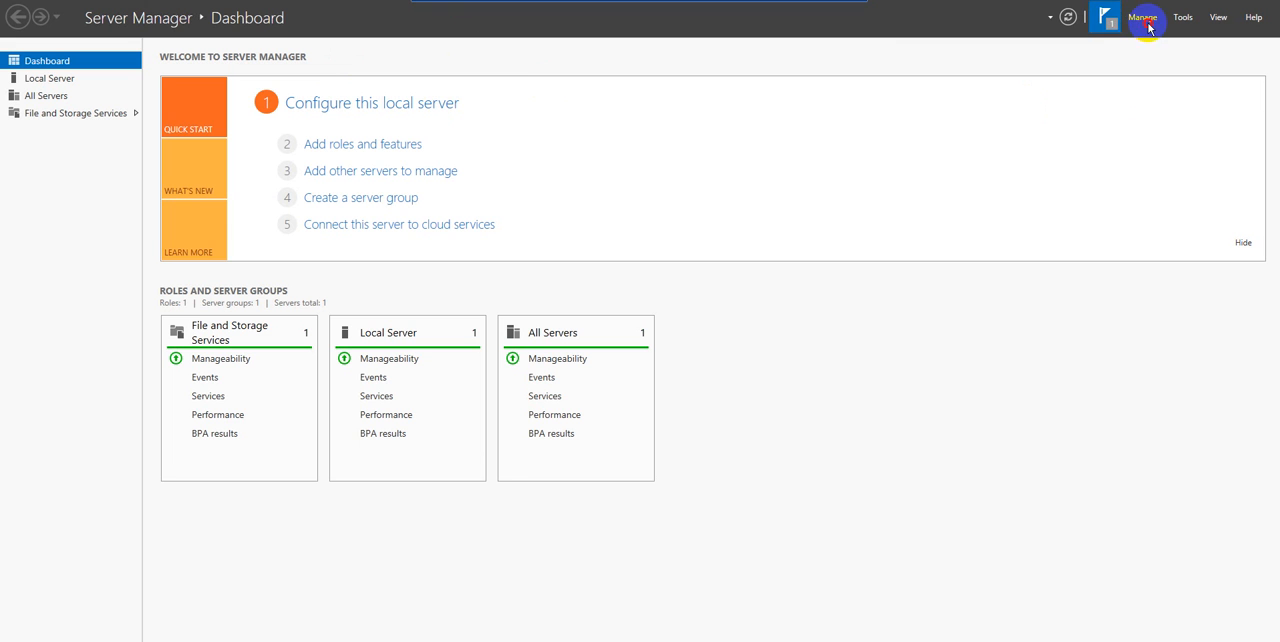
pyautogui.click(1110, 19)
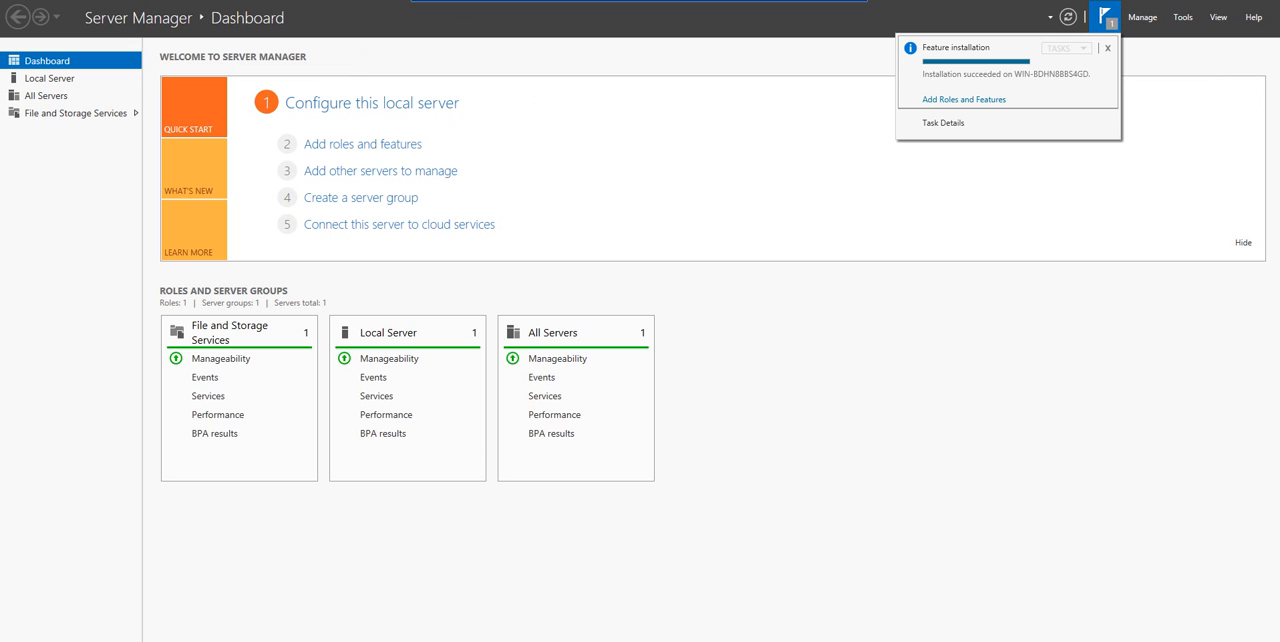
# Check the File and Storage Services page, return to the dashboard and refresh Server Manager to list the newly installed IIS role
pyautogui.click(63, 111)
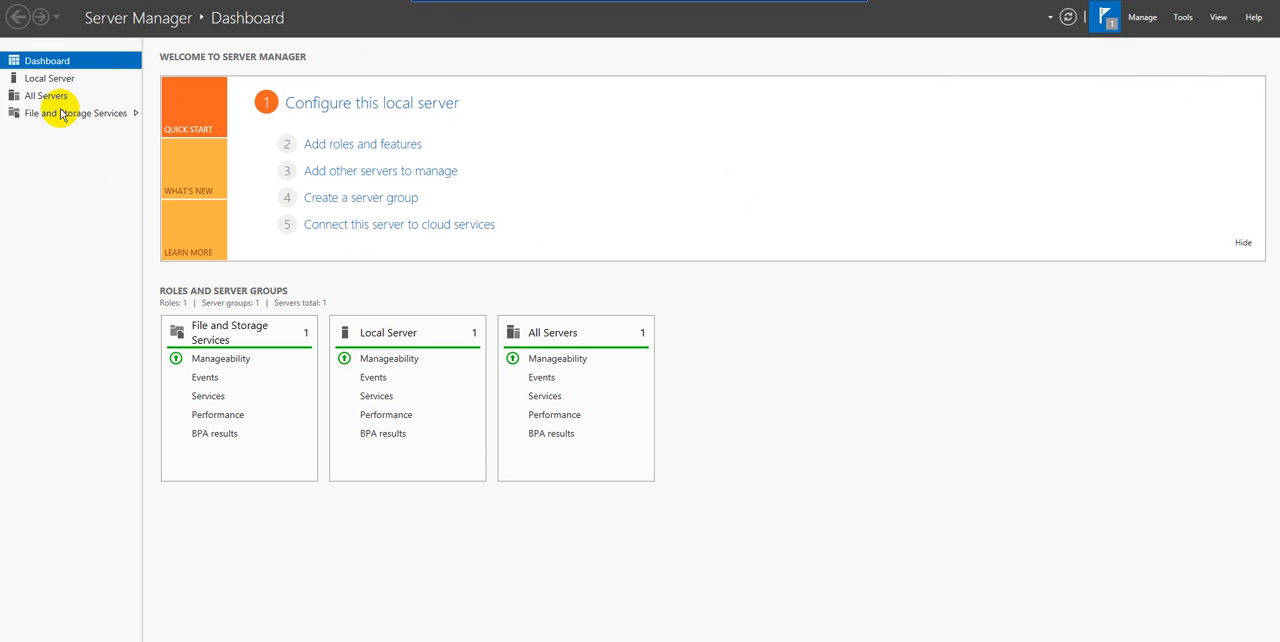
pyautogui.click(15, 61)
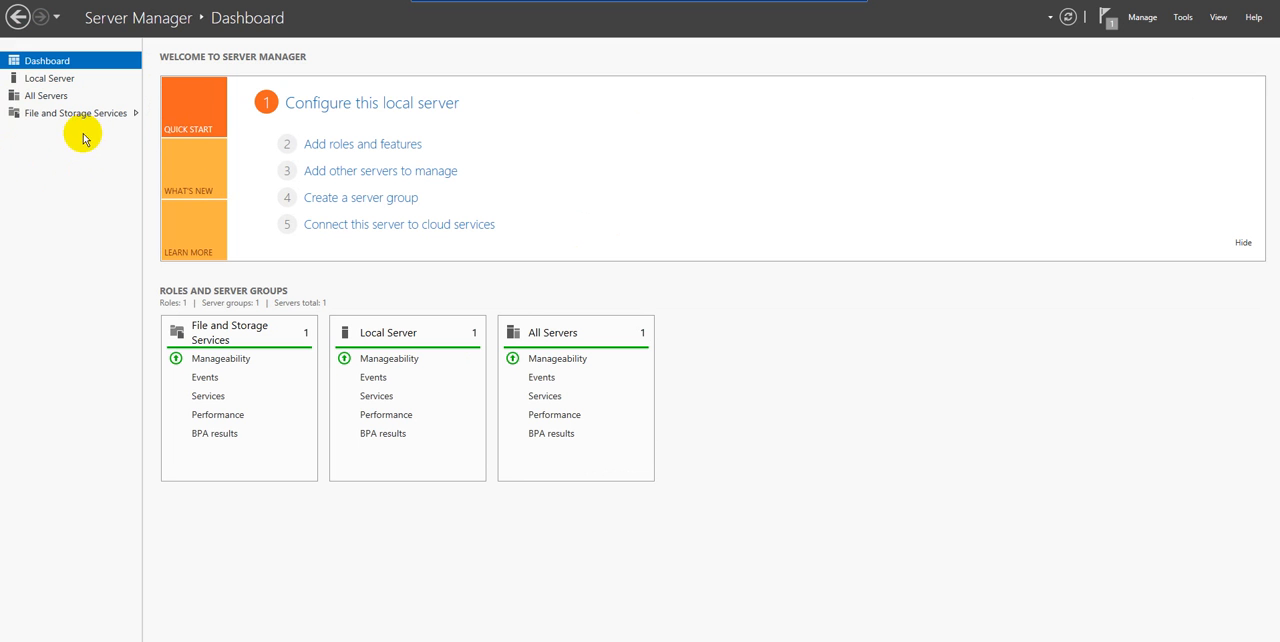
pyautogui.click(1108, 20)
pyautogui.click(1068, 17)
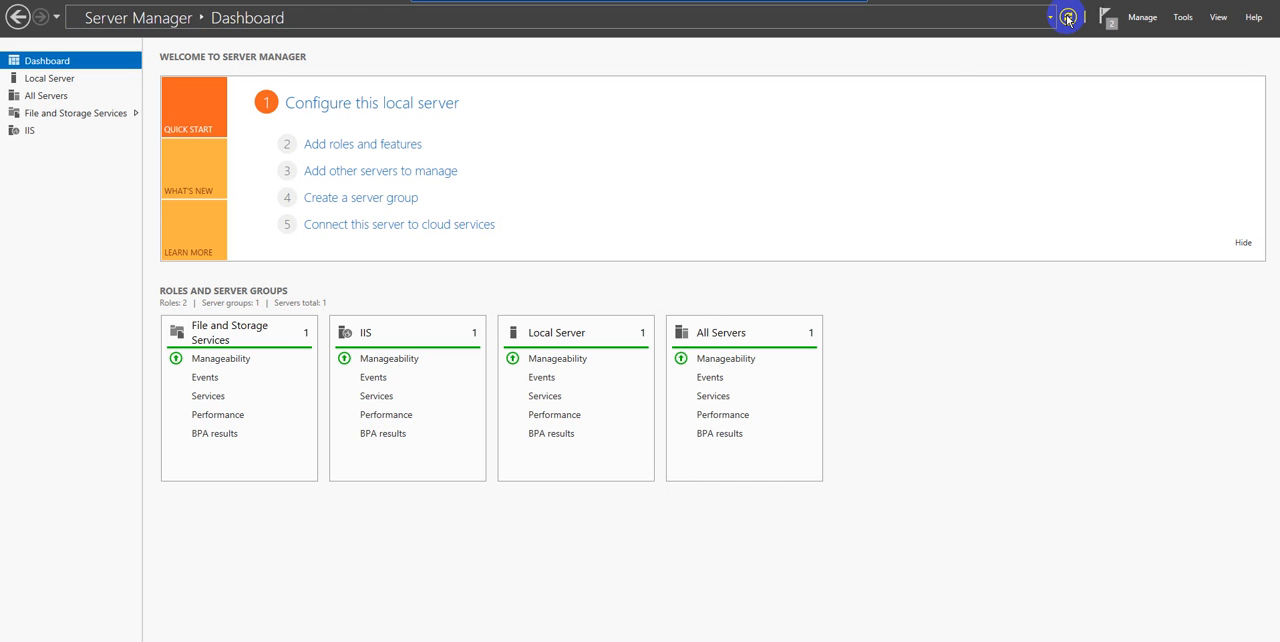
# Open Internet Information Services (IIS) Manager for the server on the IIS role page and maximize its window
pyautogui.click(366, 333)
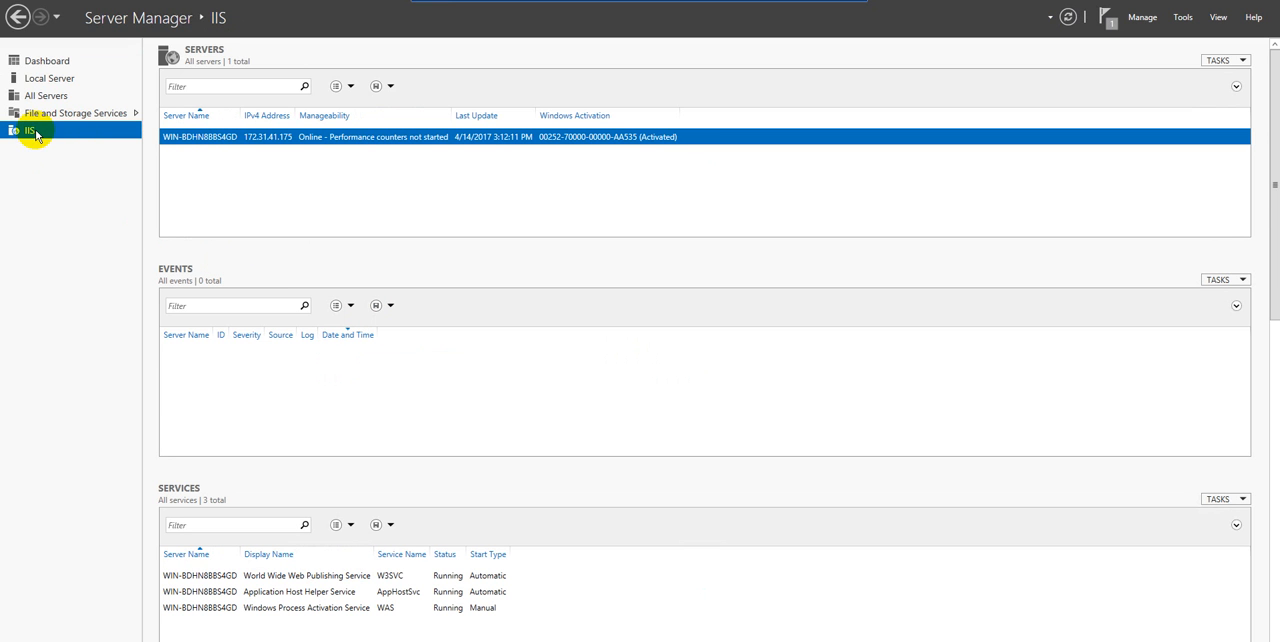
pyautogui.rightClick(207, 142)
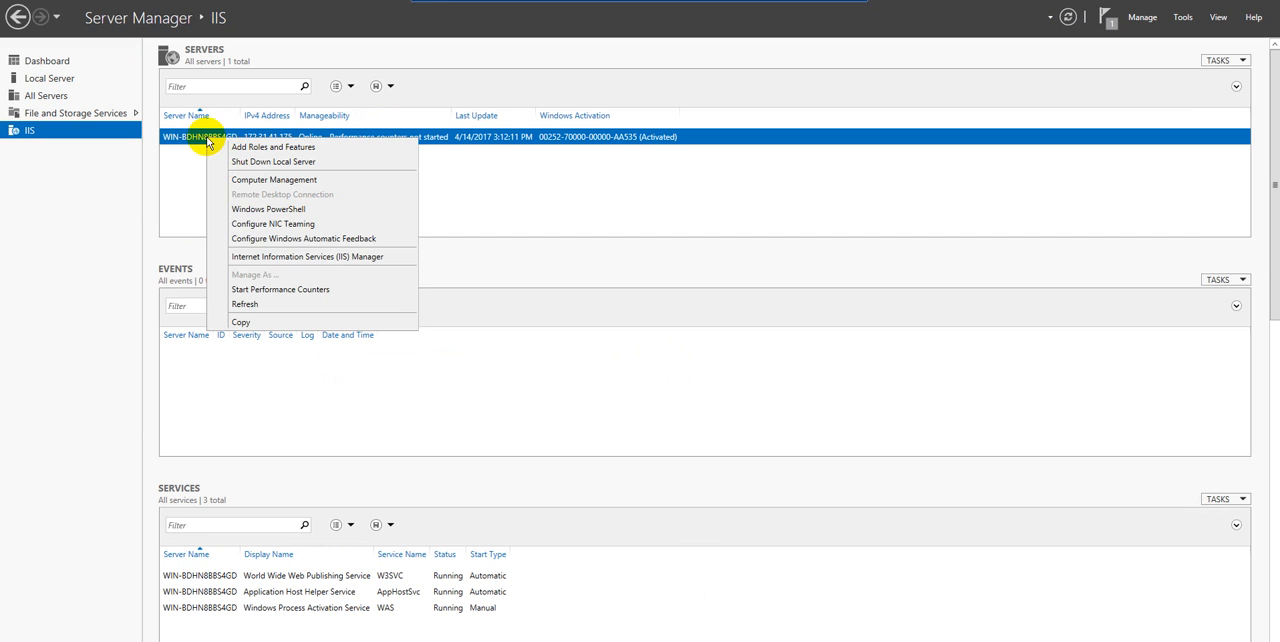
pyautogui.click(253, 258)
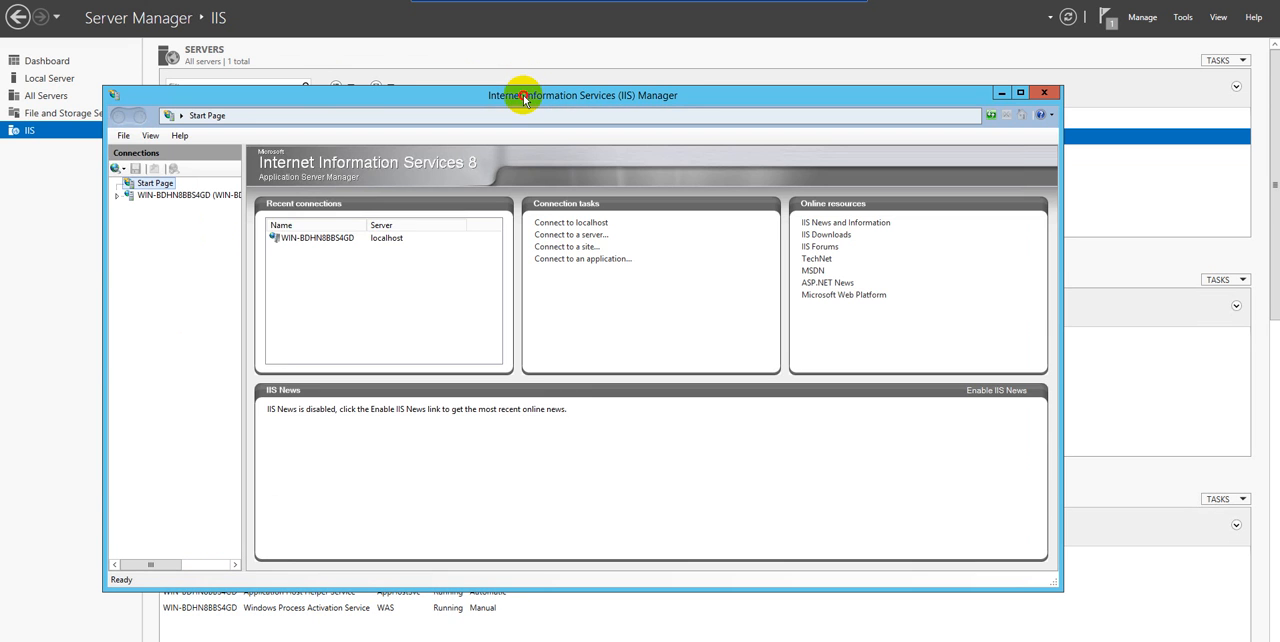
pyautogui.doubleClick(528, 93)
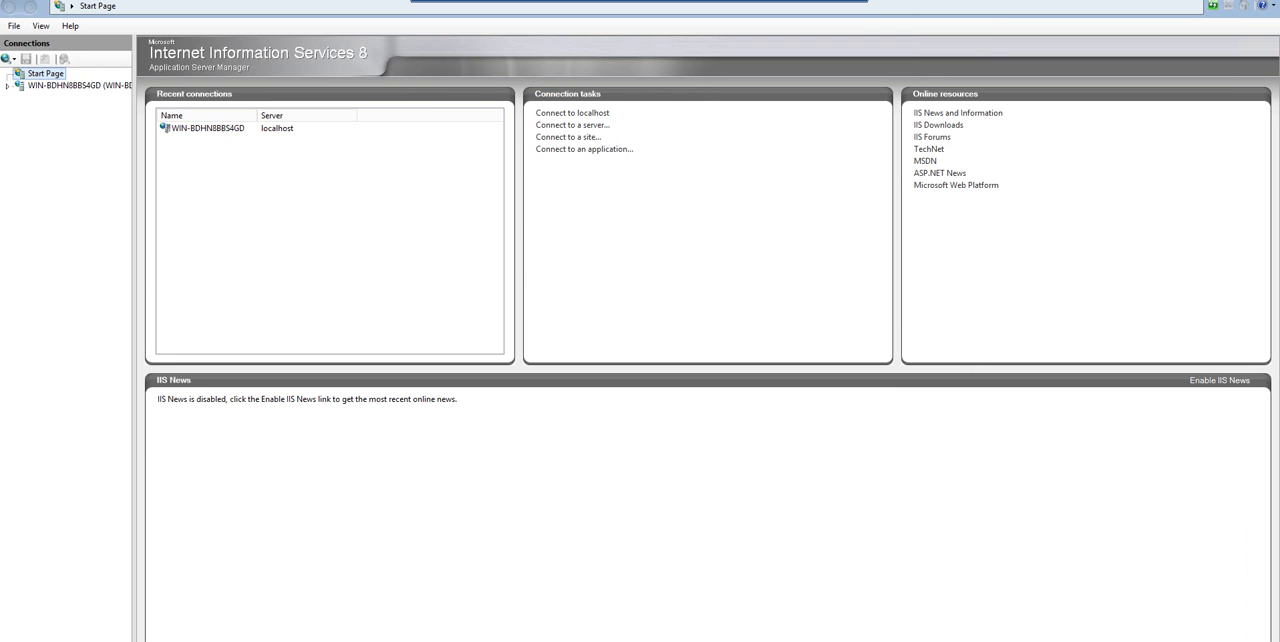
# Expand the server's Sites, declining the Web Platform offer, and show the Default Web Site in Content View
pyautogui.click(8, 87)
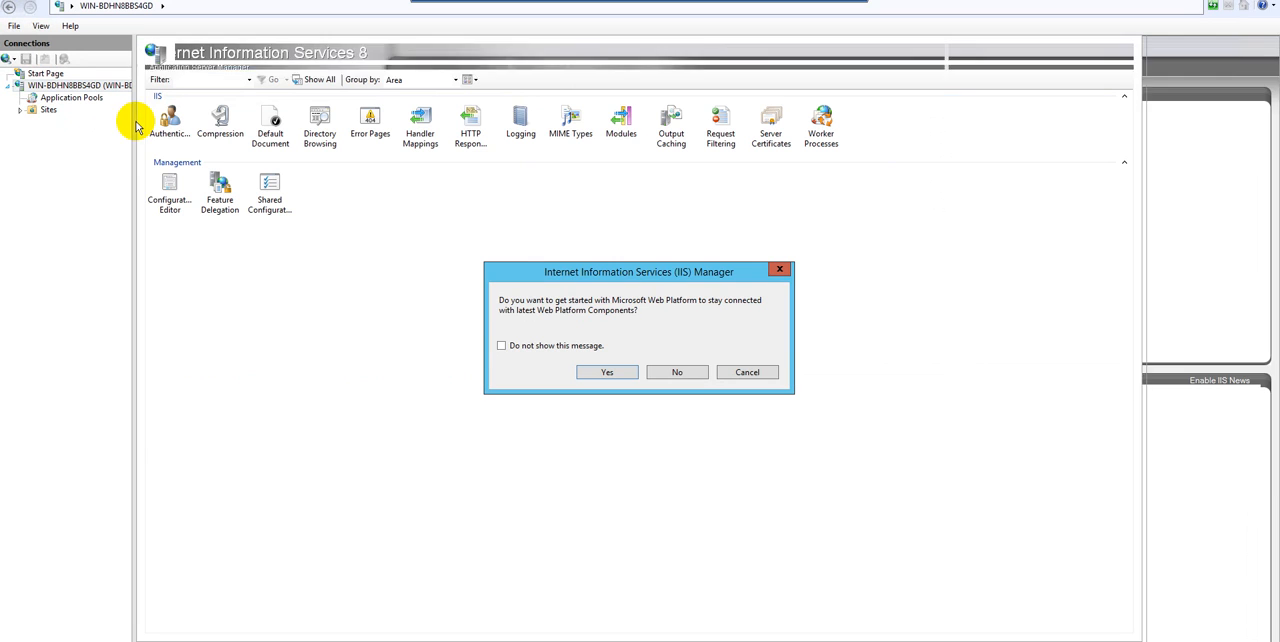
pyautogui.click(677, 372)
pyautogui.click(20, 110)
pyautogui.click(69, 124)
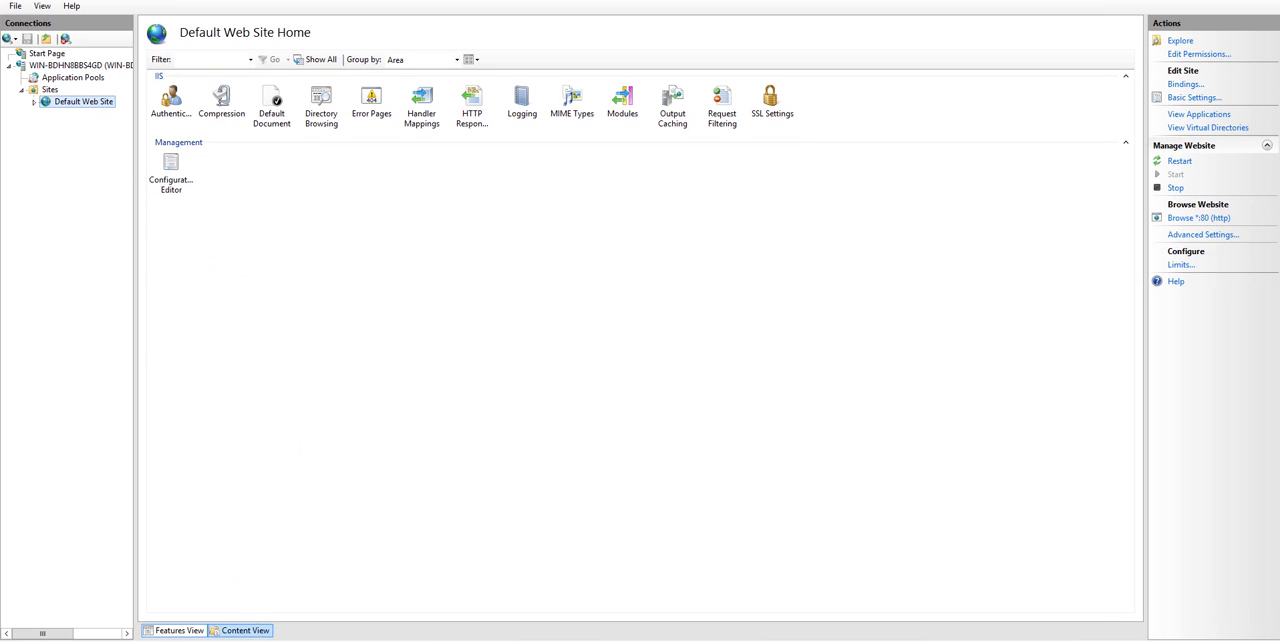
pyautogui.click(246, 631)
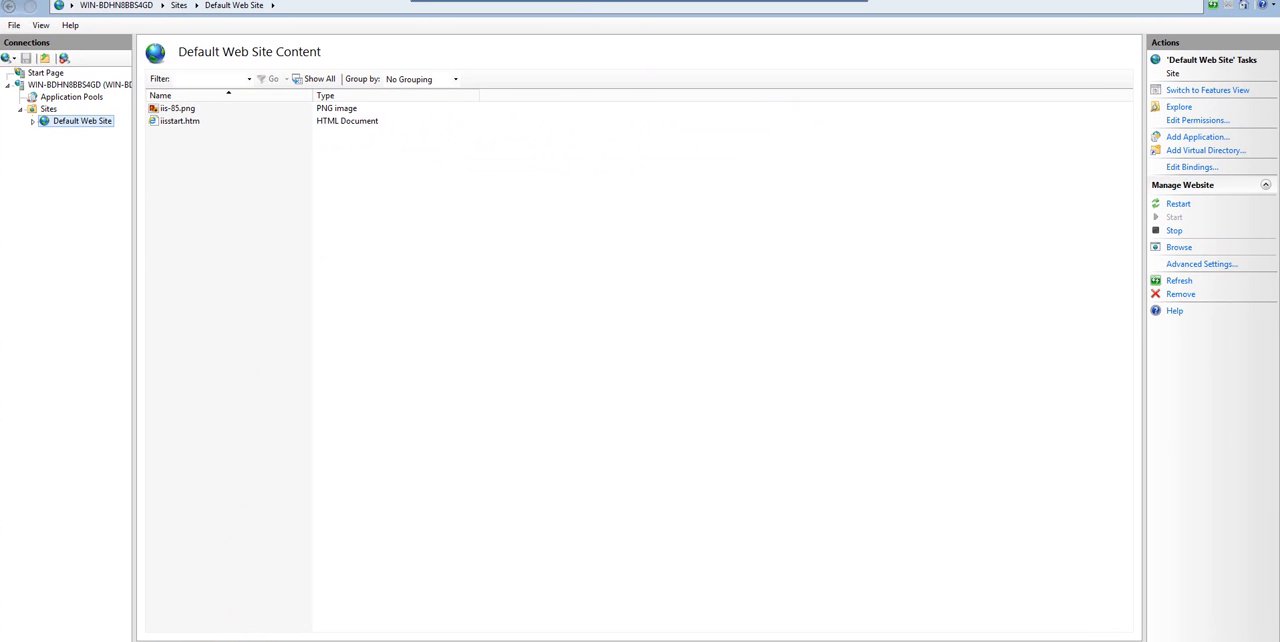
# Browse the Default Web Site's iisstart.htm page in the server's web browser and widen the browser window
pyautogui.rightClick(172, 121)
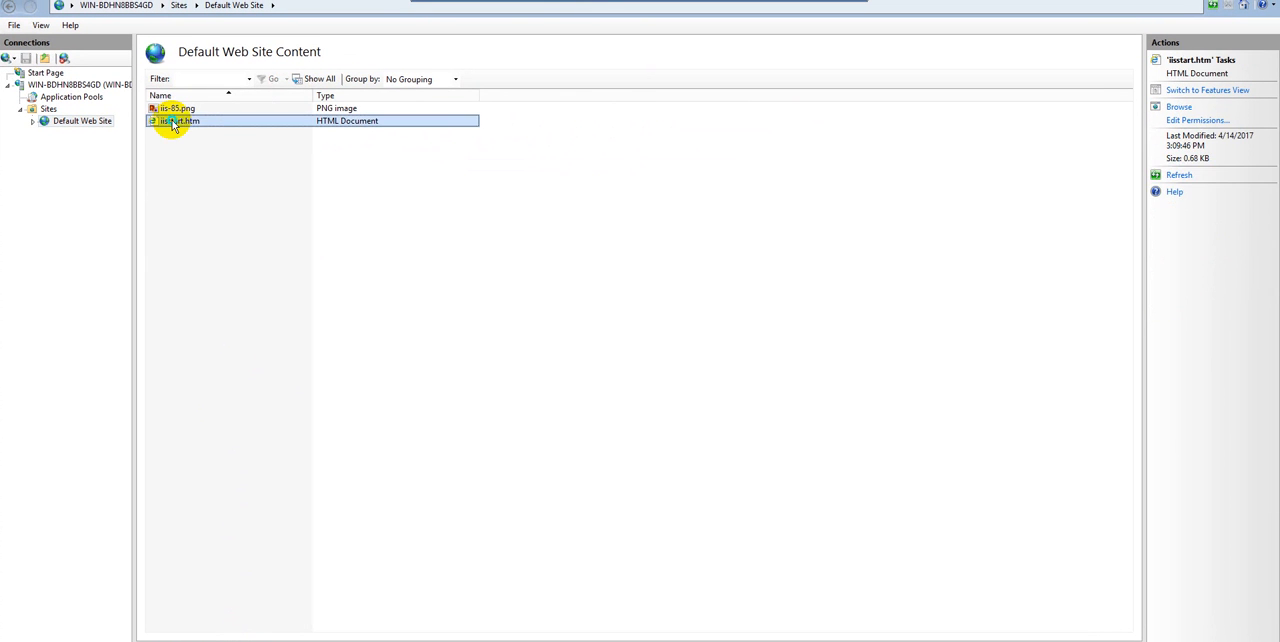
pyautogui.click(205, 147)
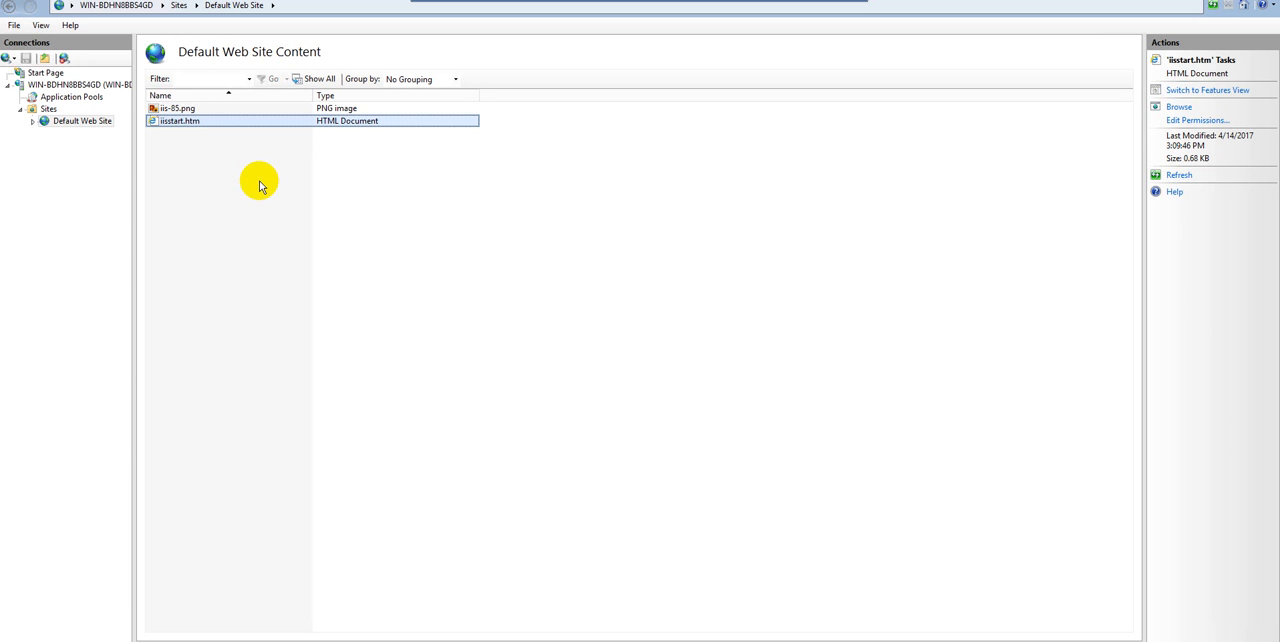
pyautogui.click(172, 641)
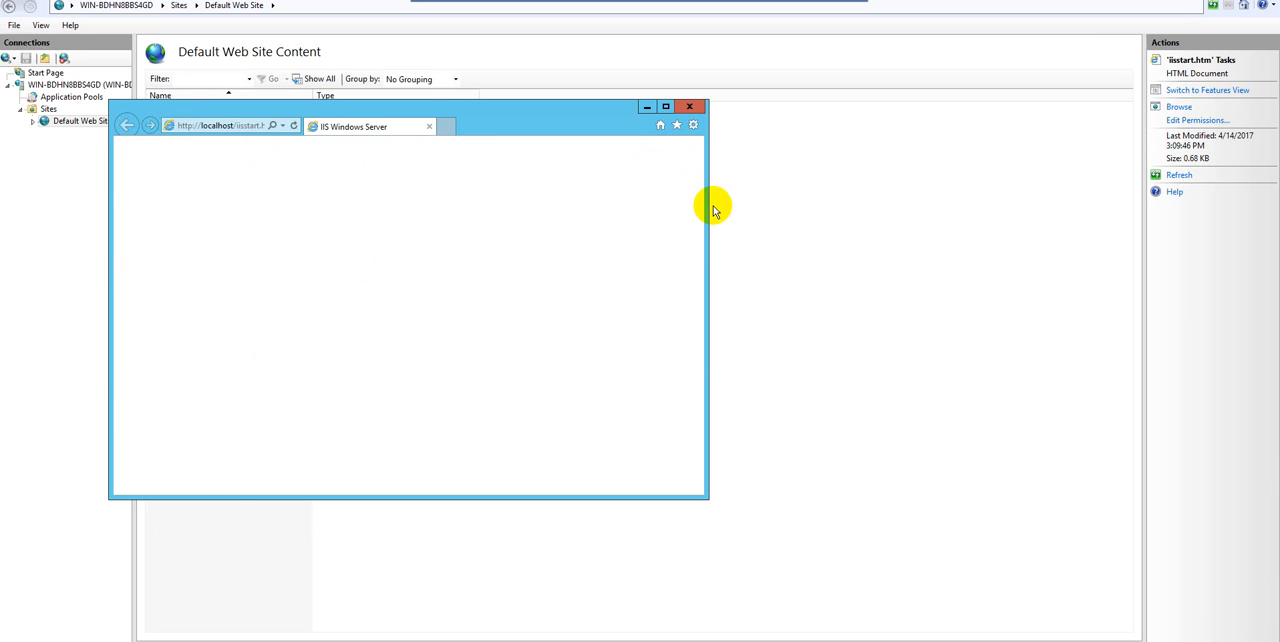
pyautogui.moveTo(707, 205); pyautogui.dragTo(876, 205)
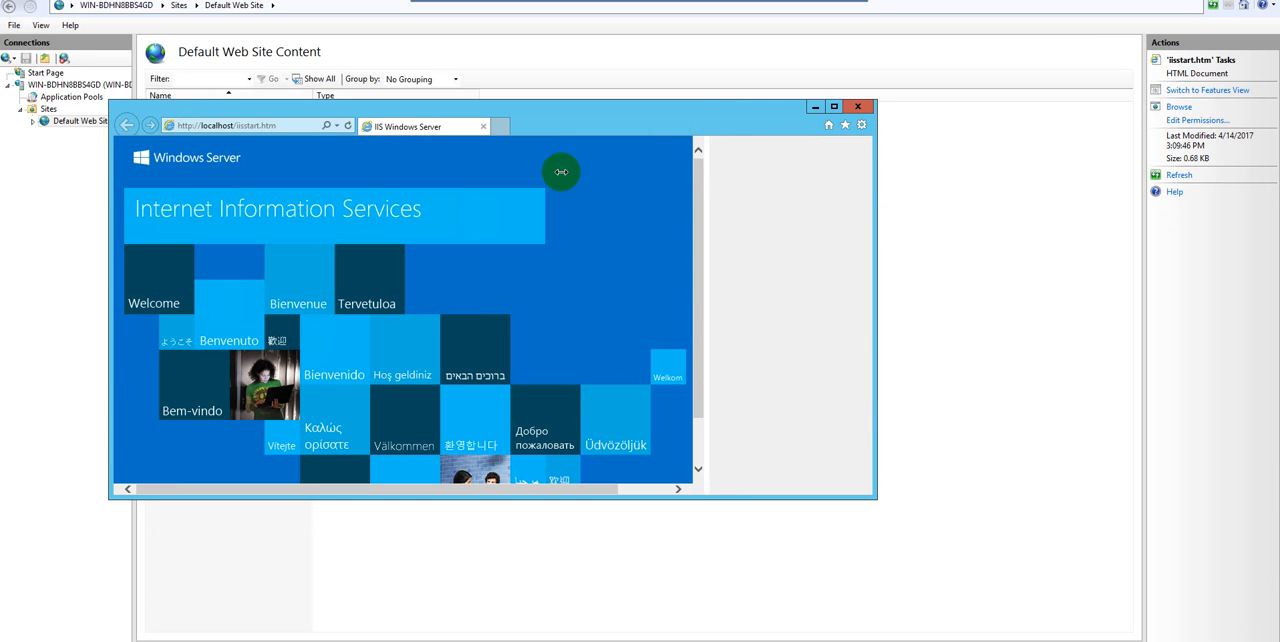
# Select the local start page's address, and copy the instance's IPv4 public IP from its details in the EC2 console
pyautogui.click(281, 125)
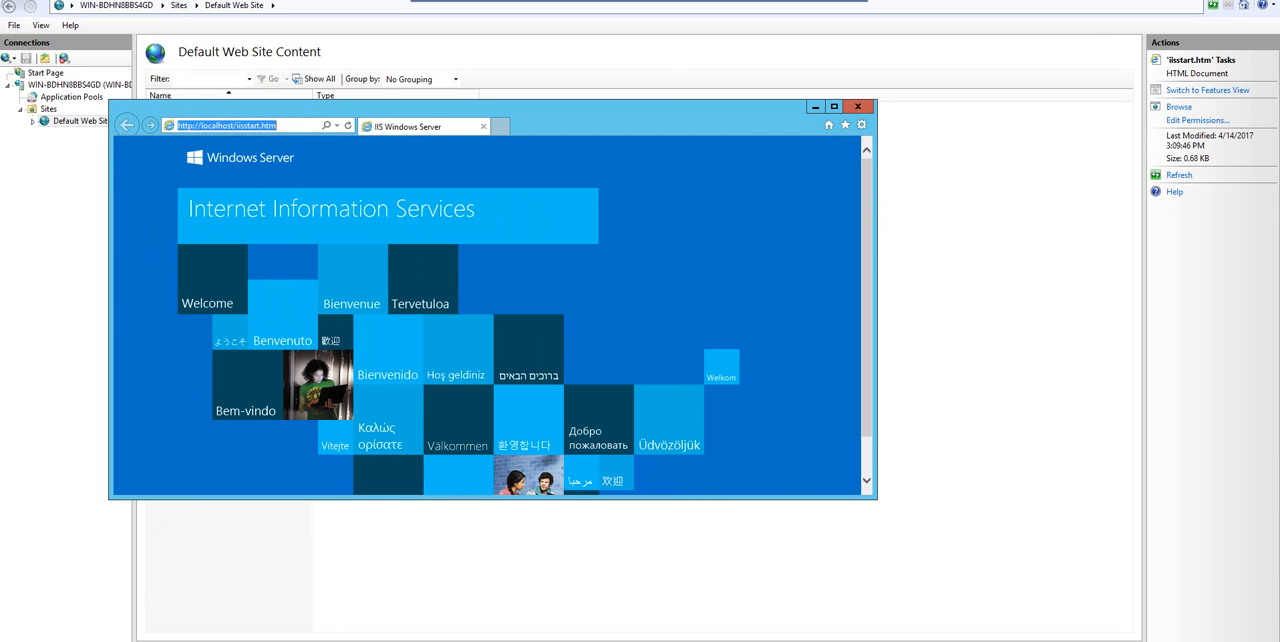
pyautogui.click(815, 1)
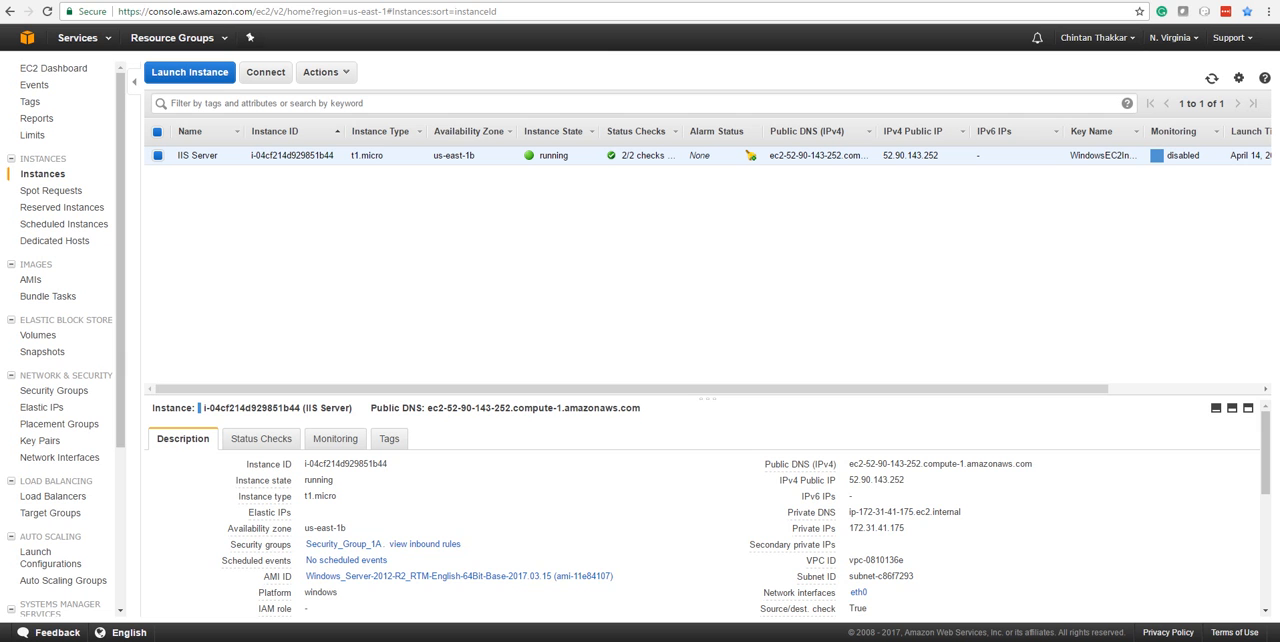
pyautogui.moveTo(848, 463); pyautogui.dragTo(1032, 462)
pyautogui.hotkey('alt', 'Tab')
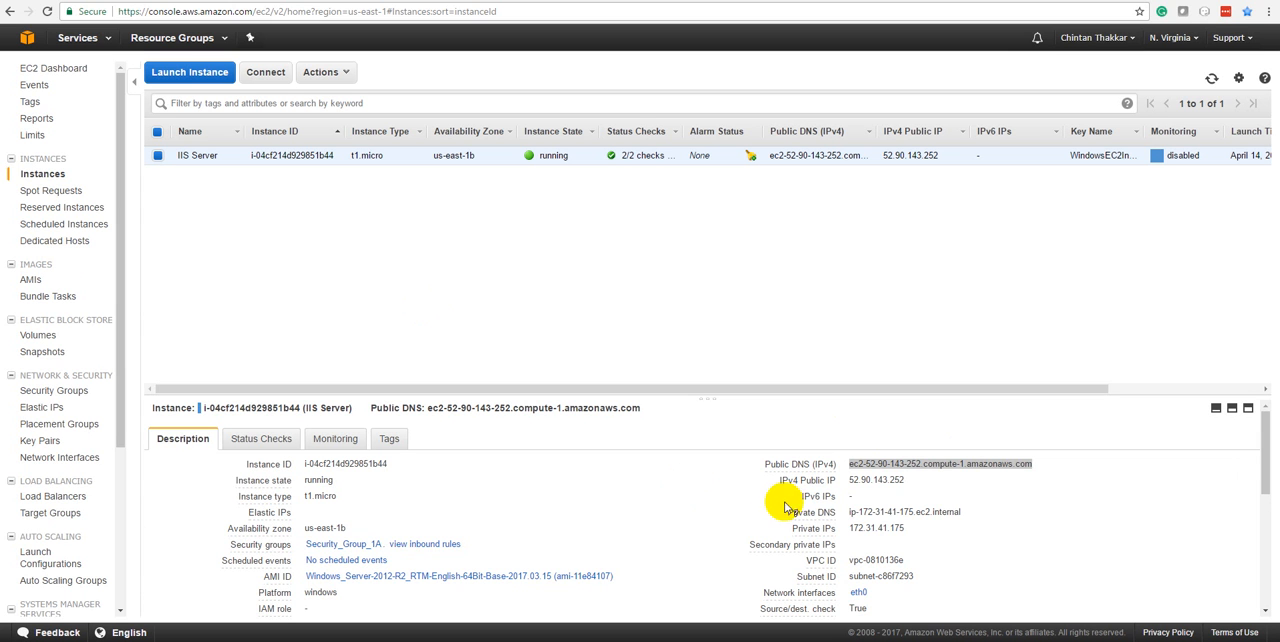
pyautogui.moveTo(911, 480); pyautogui.dragTo(846, 480)
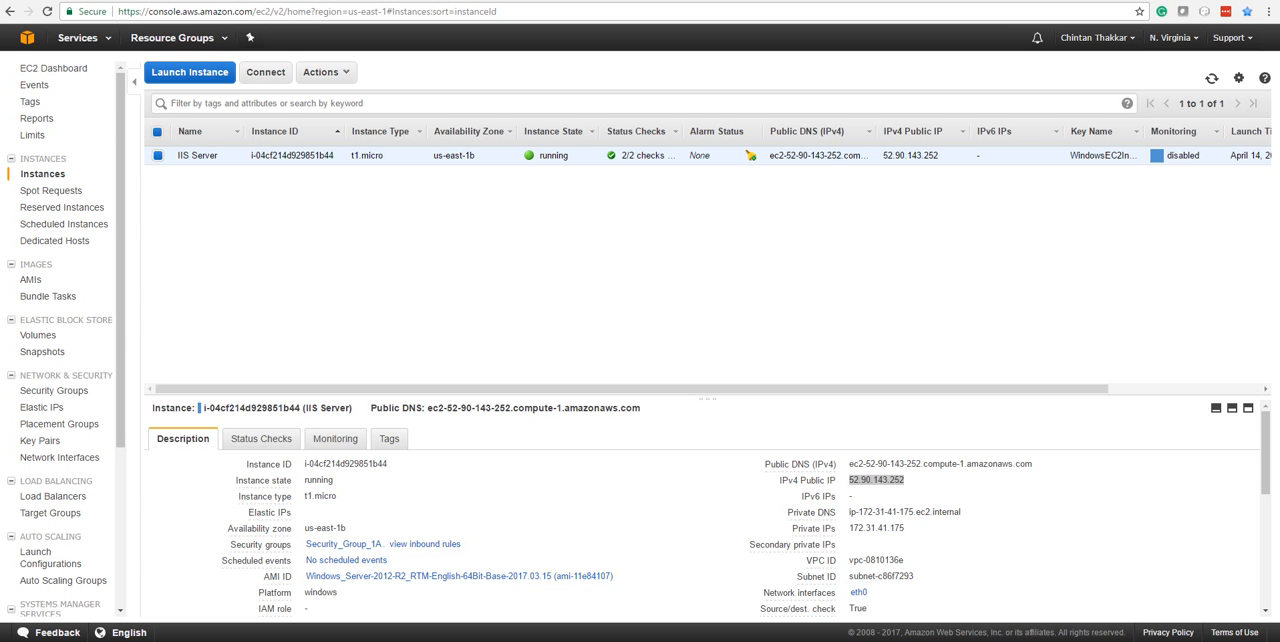
pyautogui.hotkey('ctrl', 't')
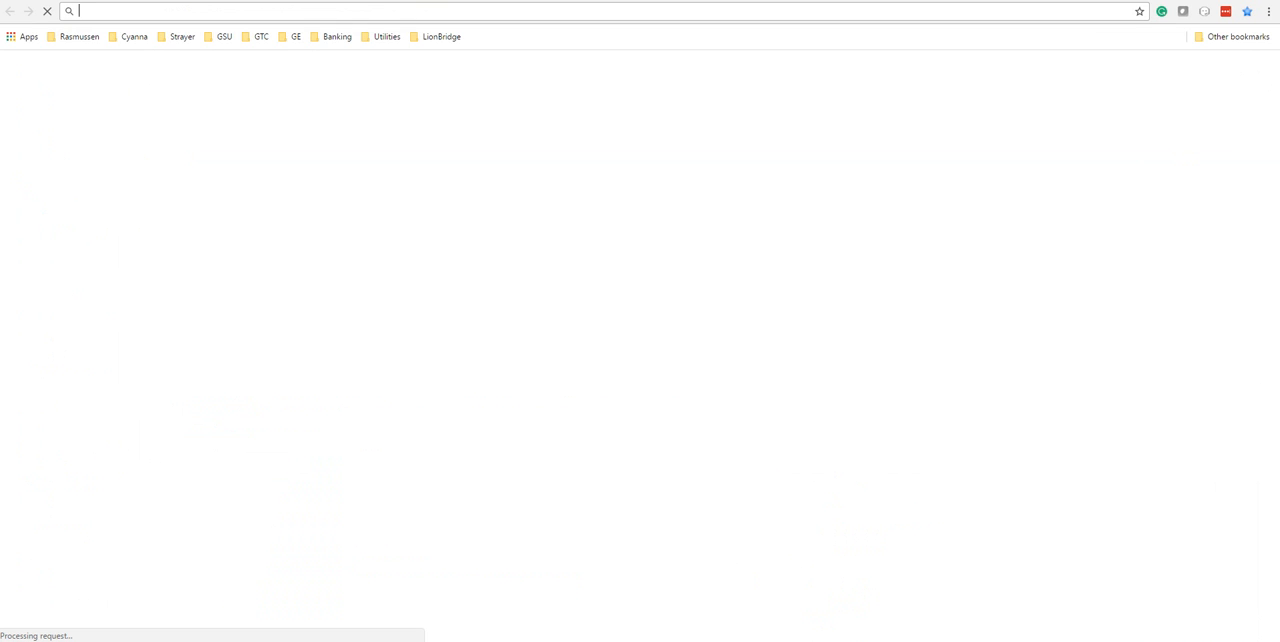
pyautogui.write('http://52.90.143.252/iisstart.htm')
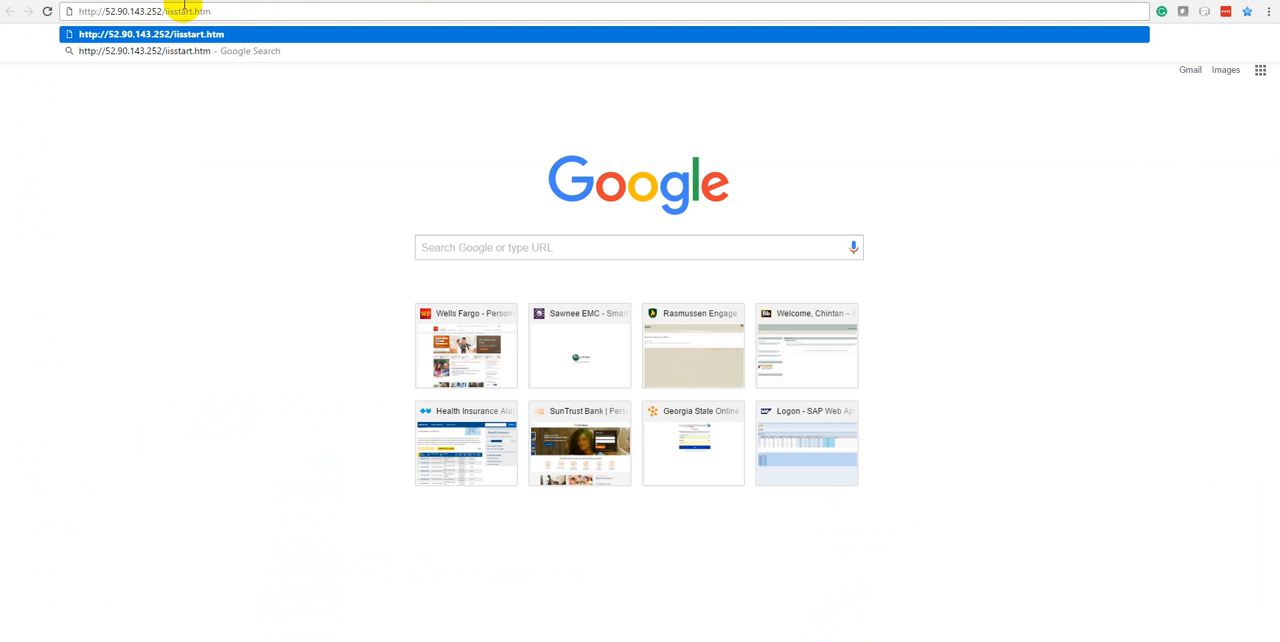
pyautogui.click(225, 1)
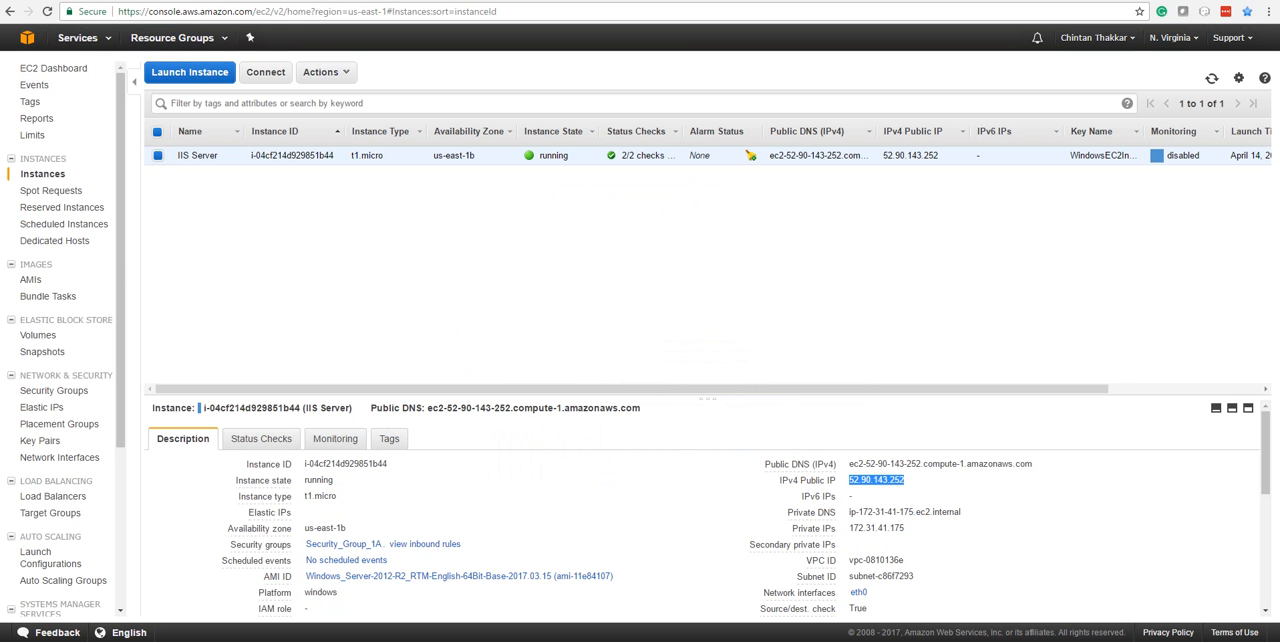
pyautogui.click(178, 12)
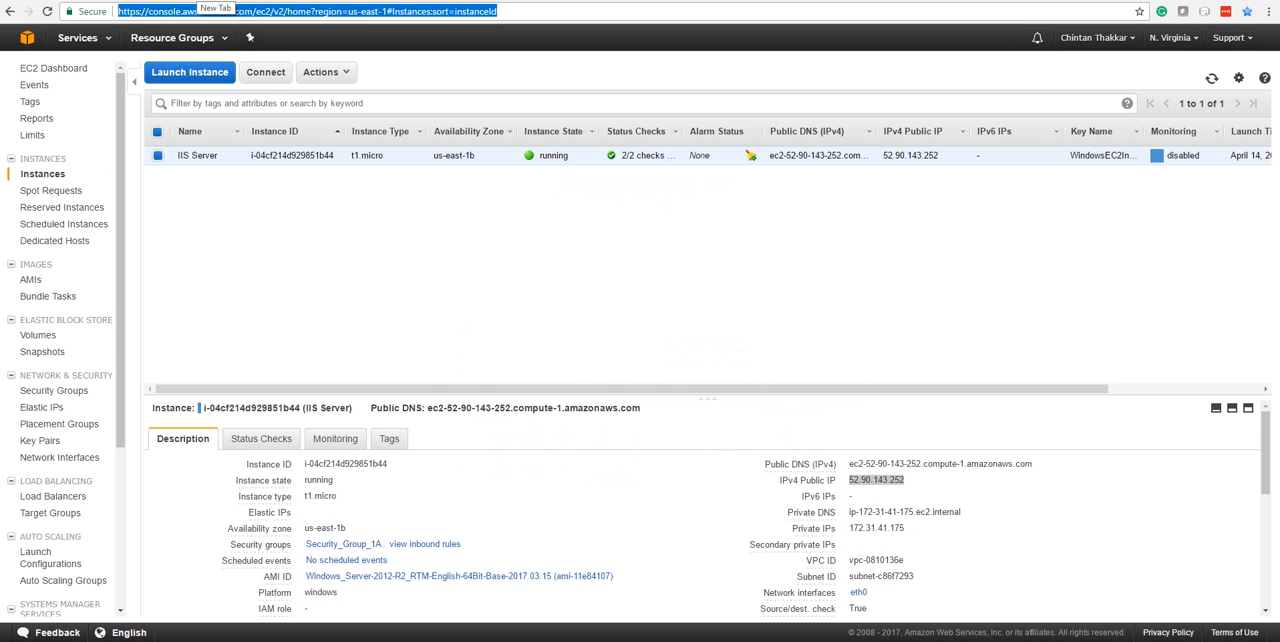
pyautogui.click(199, 1)
pyautogui.click(163, 12)
pyautogui.write('http//52.90.143.252/iisstart.htm')
pyautogui.doubleClick(163, 12)
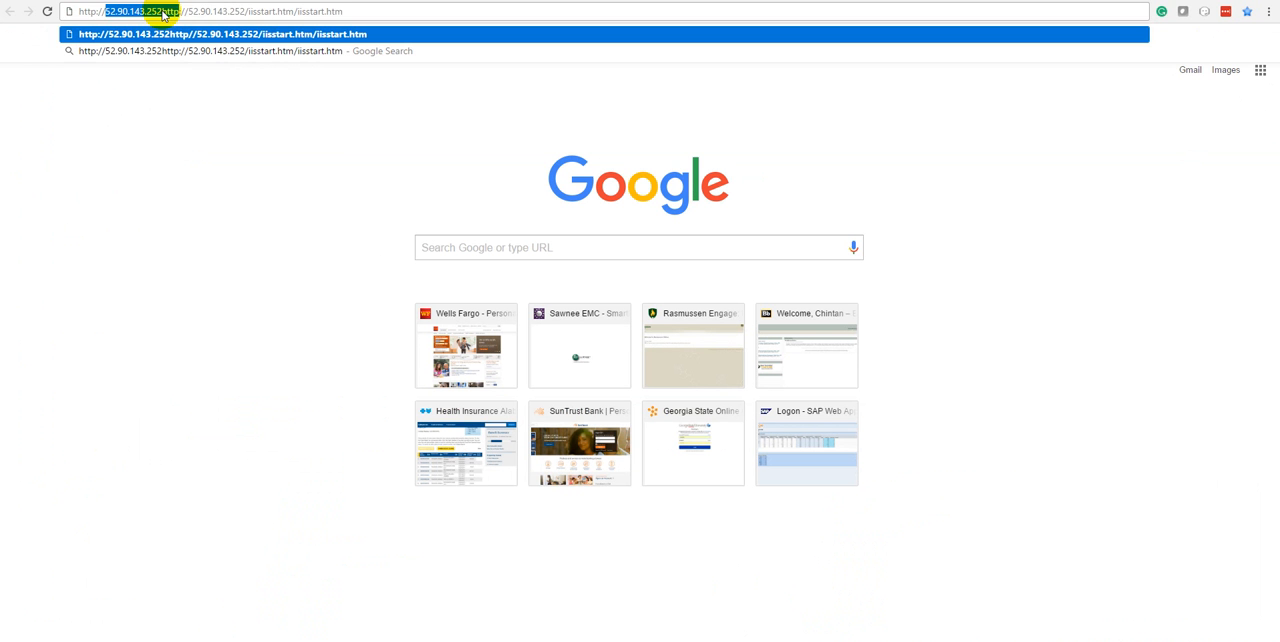
pyautogui.tripleClick(163, 12)
pyautogui.write('http://52.90.143.252/iisstart.htm')
pyautogui.press('Return')
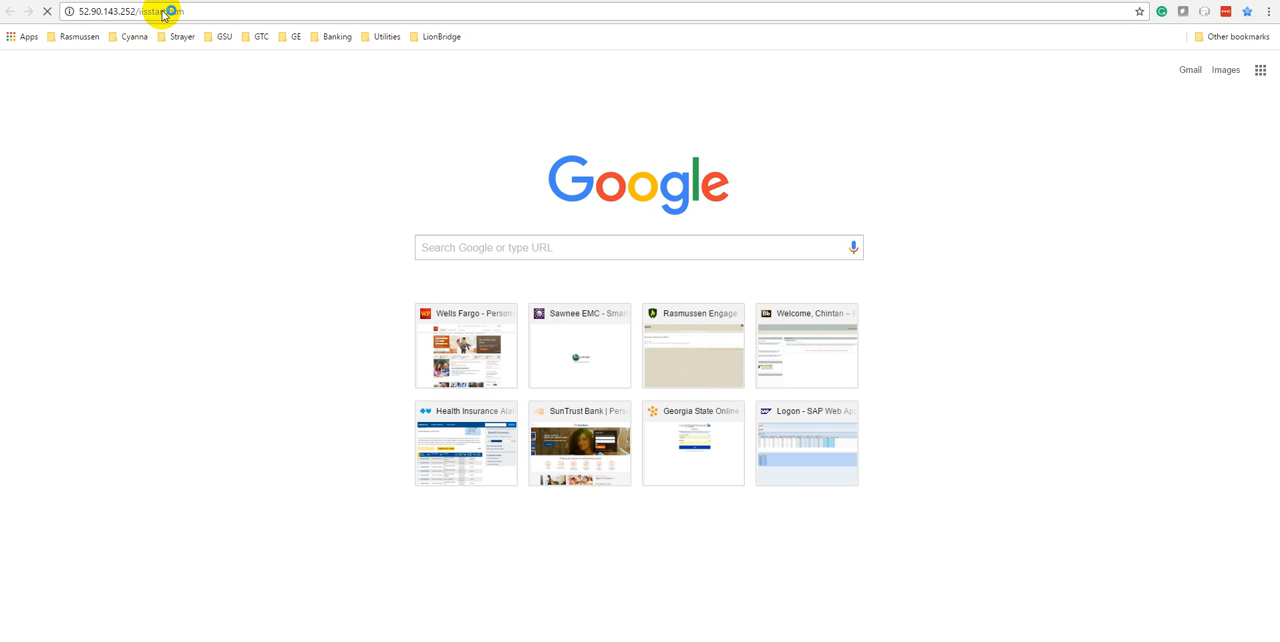
# Return to the remote desktop session and close the browser window with the IIS start page
pyautogui.click(120, 1)
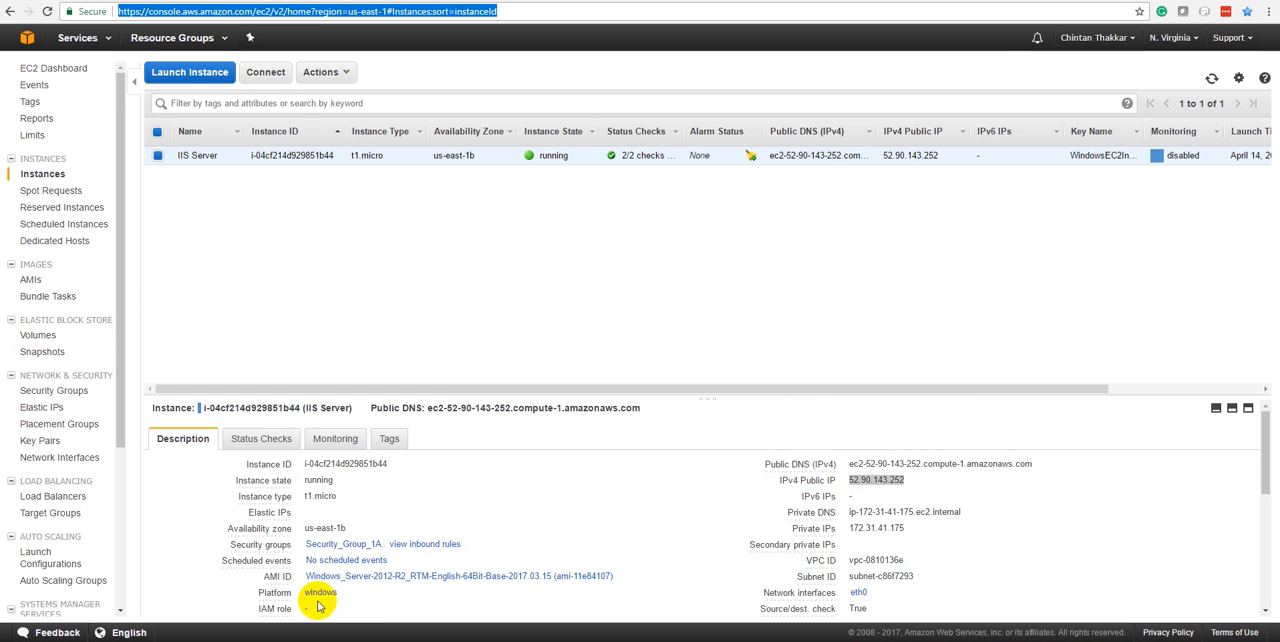
pyautogui.click(440, 640)
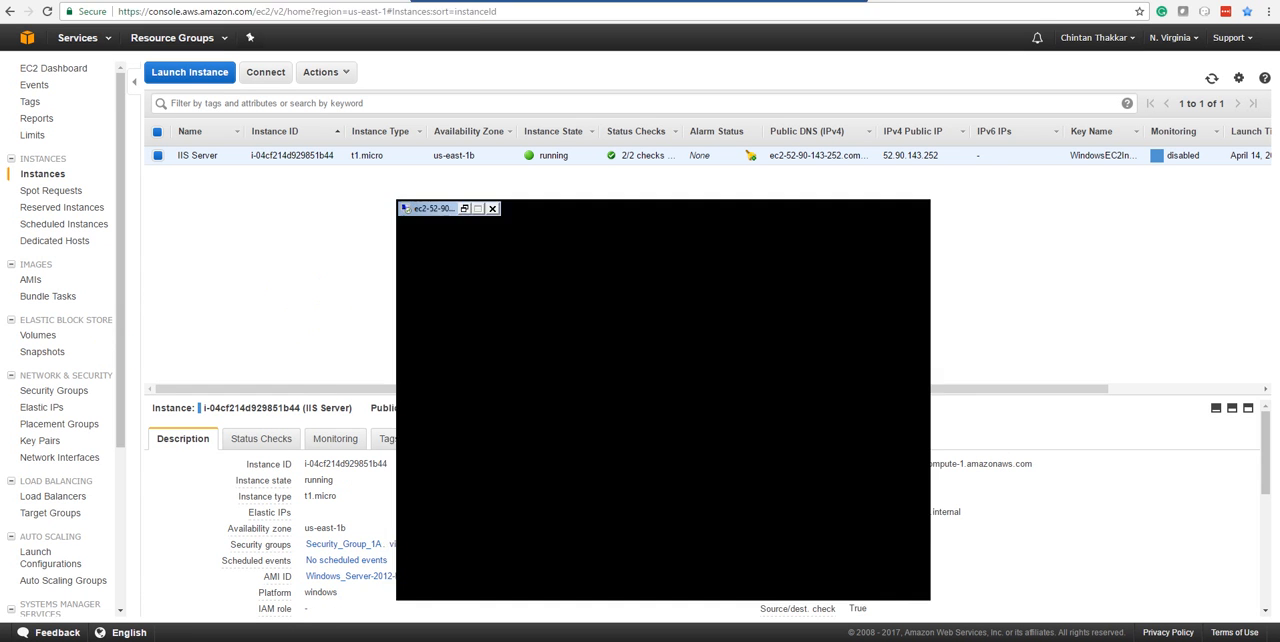
pyautogui.click(291, 127)
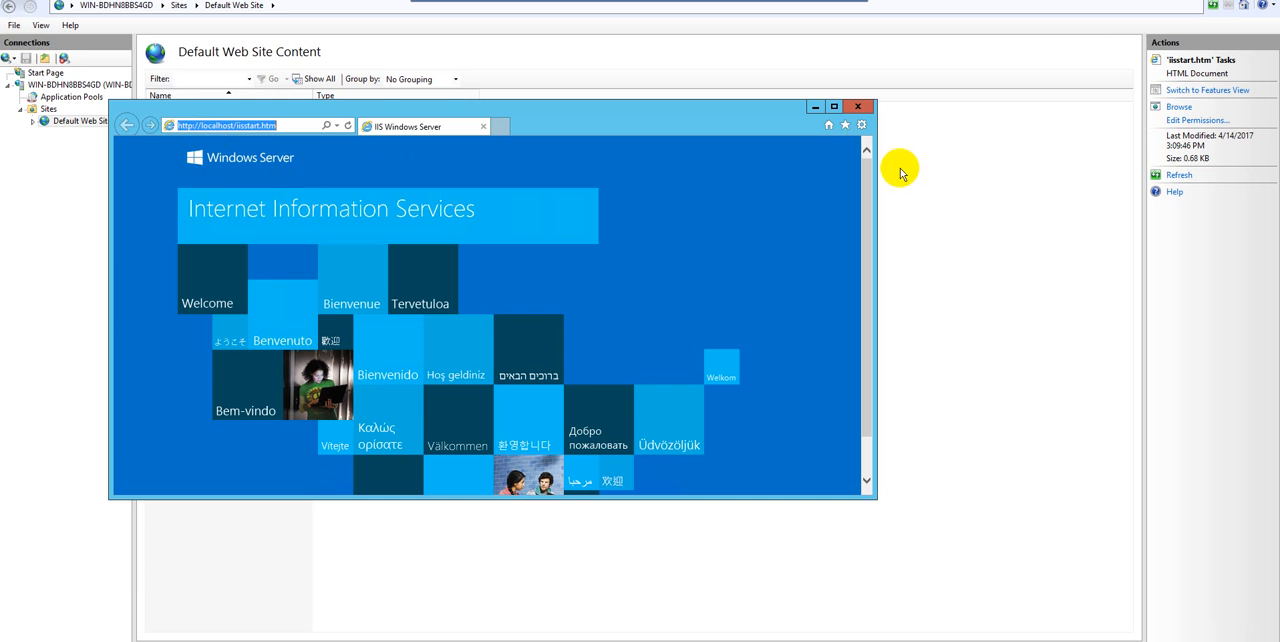
pyautogui.click(858, 107)
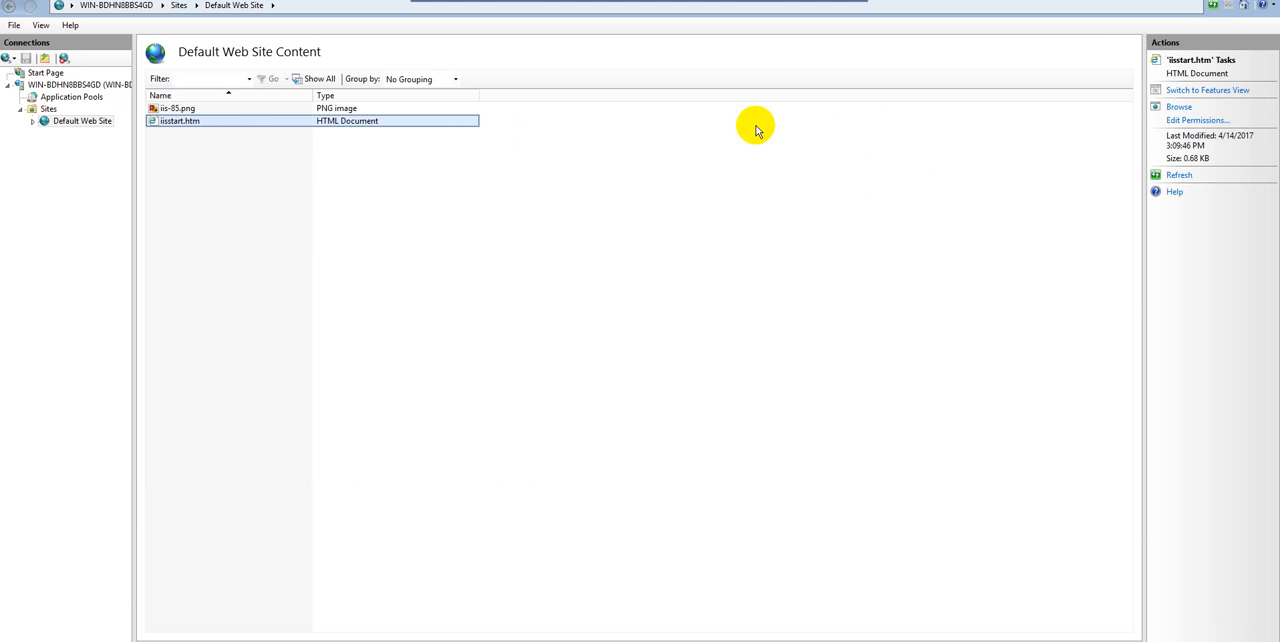
# View the Add Website option available for Sites in IIS Manager and dismiss it without adding a site
pyautogui.click(47, 109)
pyautogui.rightClick(47, 110)
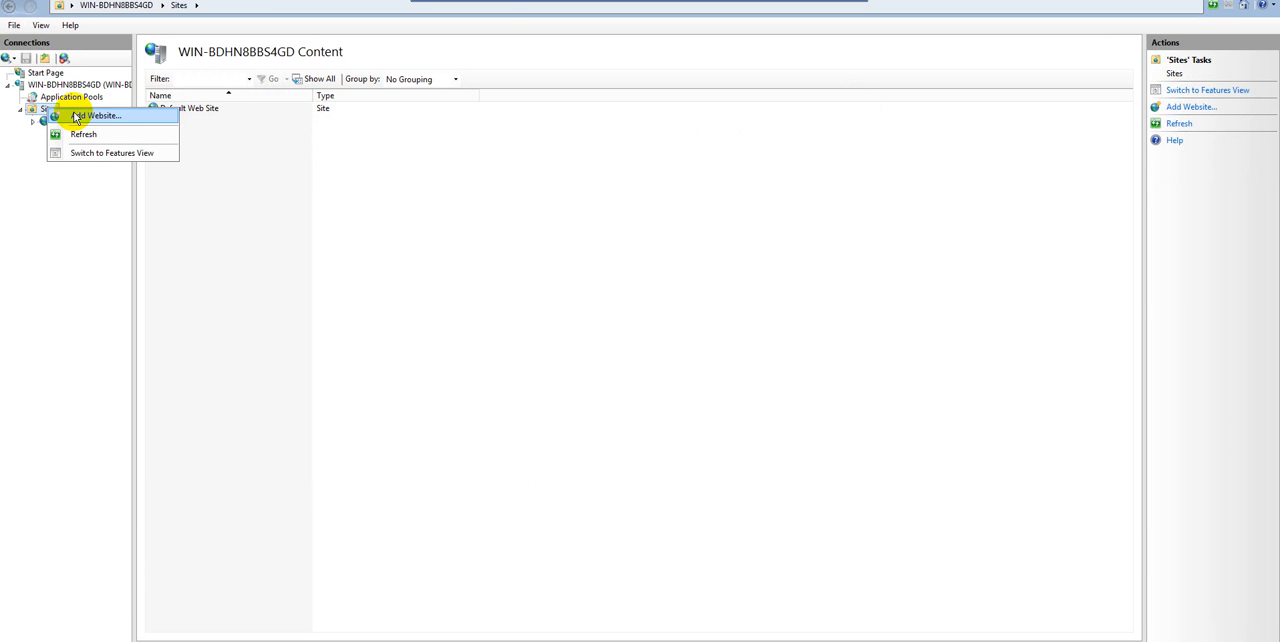
pyautogui.click(466, 228)
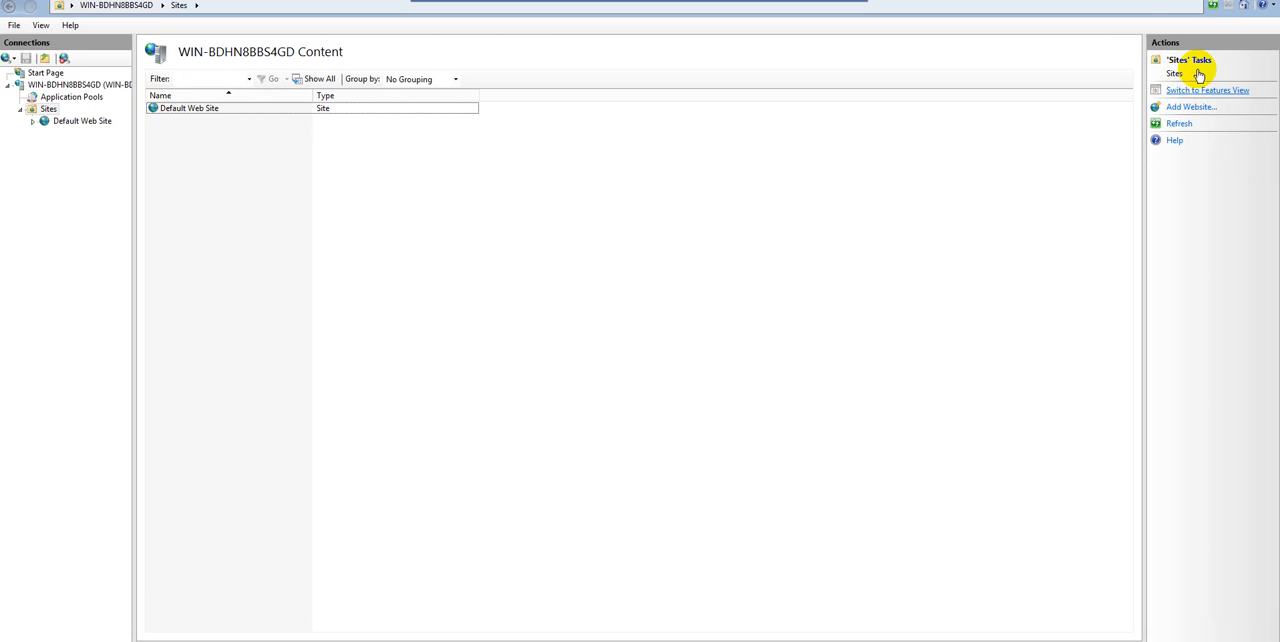
# Take the remote desktop session out of full screen and move and widen its window over the EC2 console
pyautogui.click(831, 1)
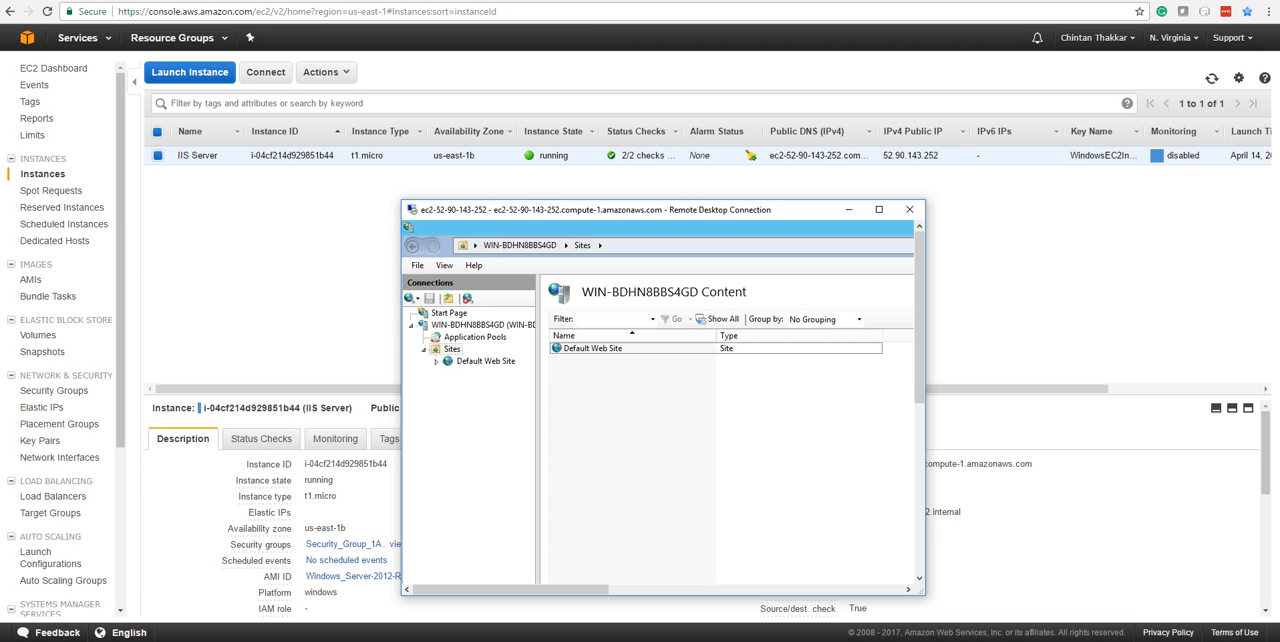
pyautogui.moveTo(537, 200); pyautogui.dragTo(534, 36)
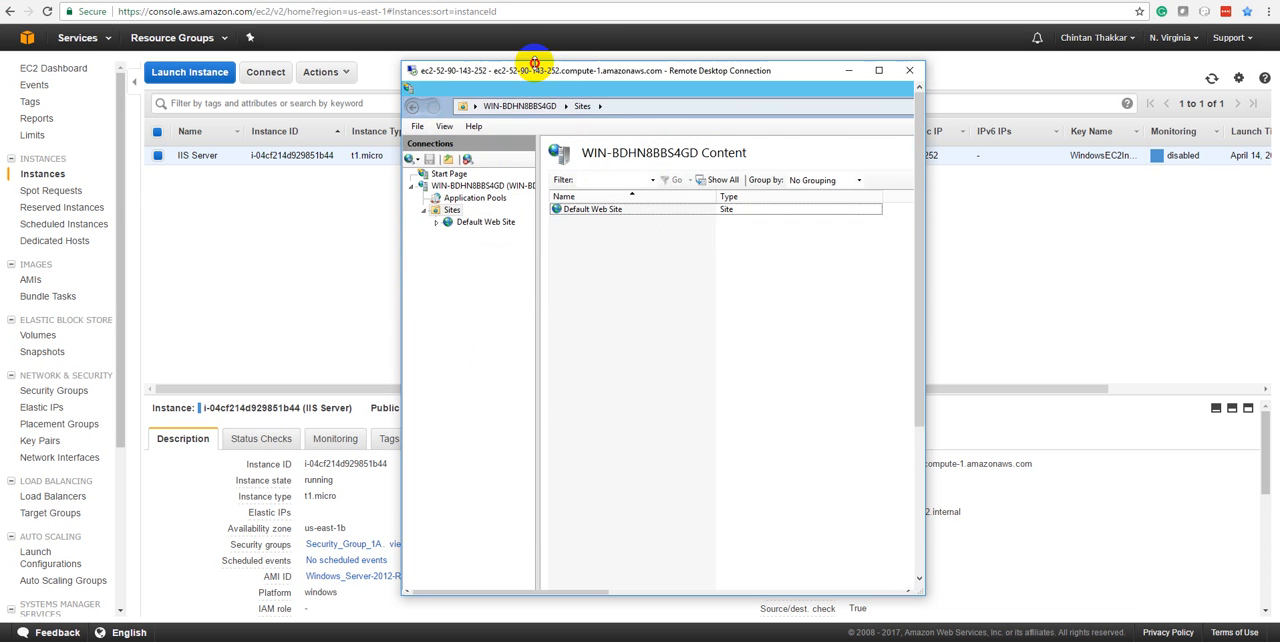
pyautogui.moveTo(403, 232); pyautogui.dragTo(26, 211)
pyautogui.moveTo(923, 254); pyautogui.dragTo(1135, 254)
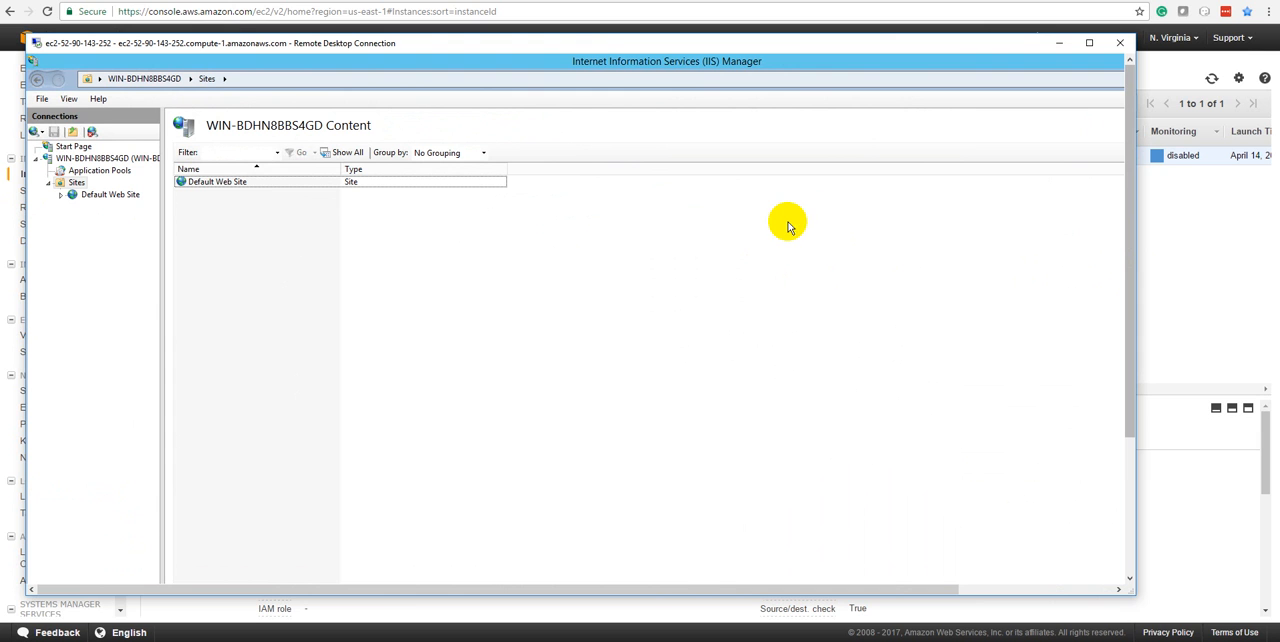
# Close the remote desktop window and confirm disconnecting the session
pyautogui.click(1121, 44)
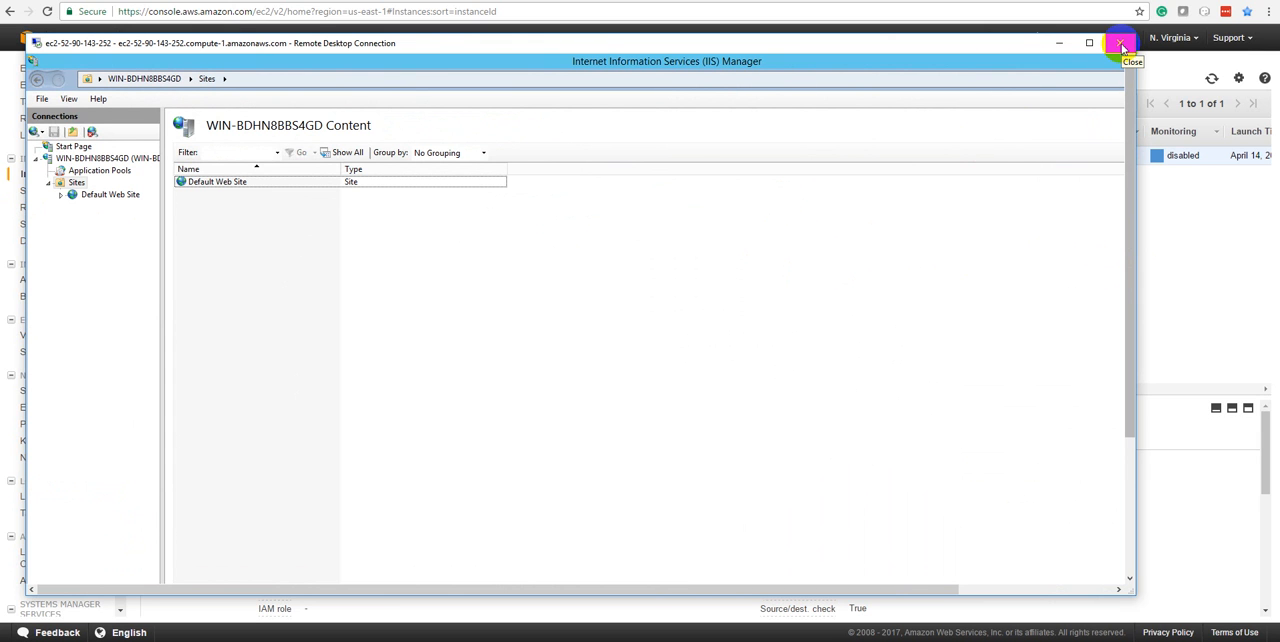
pyautogui.click(1121, 44)
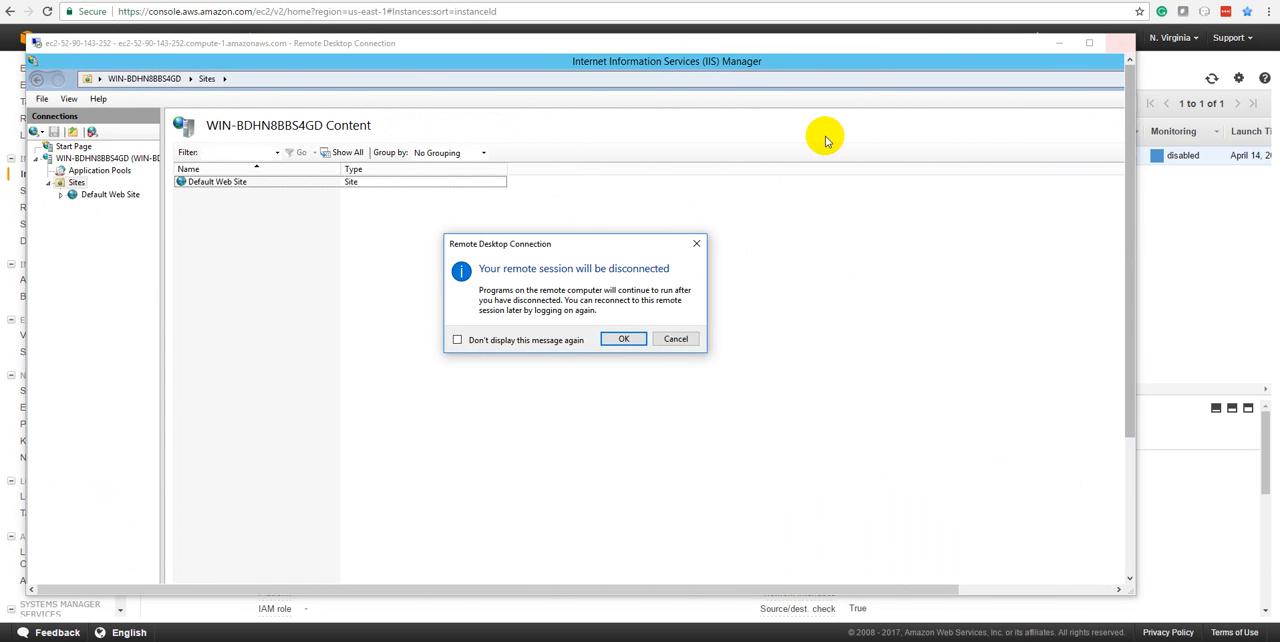
pyautogui.click(619, 341)
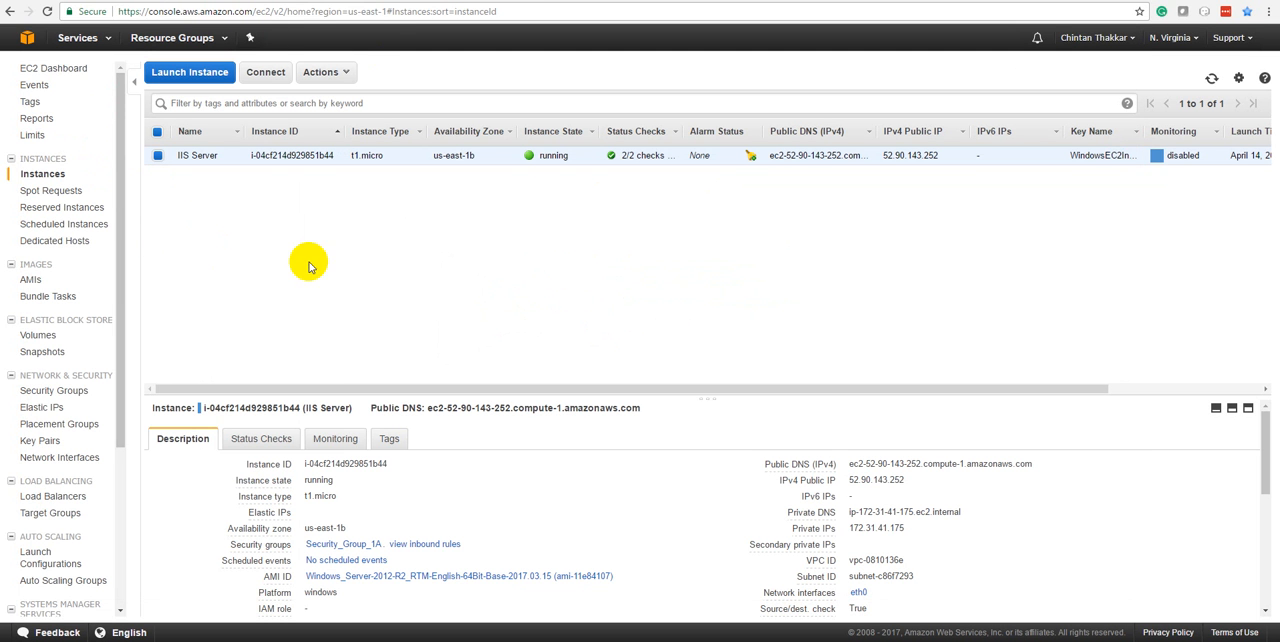
# Refresh the instance list, and examine the IIS Server volume's ID, snapshot and creation date in the EC2 volumes list
pyautogui.click(1211, 78)
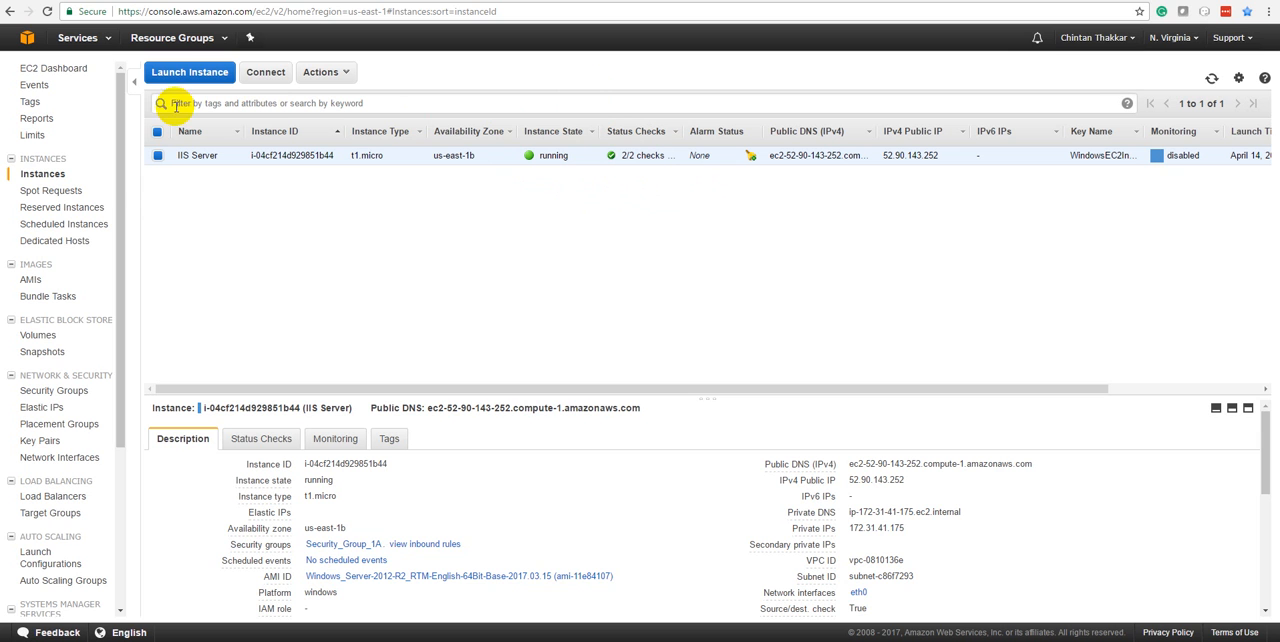
pyautogui.click(40, 340)
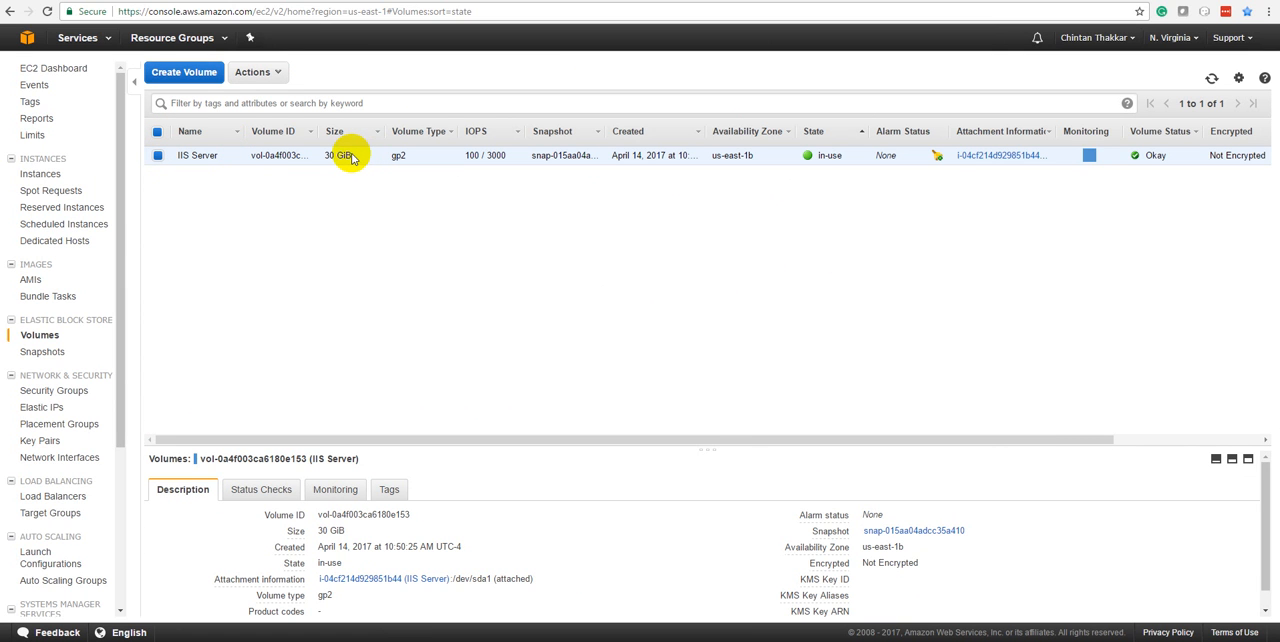
pyautogui.tripleClick(295, 154)
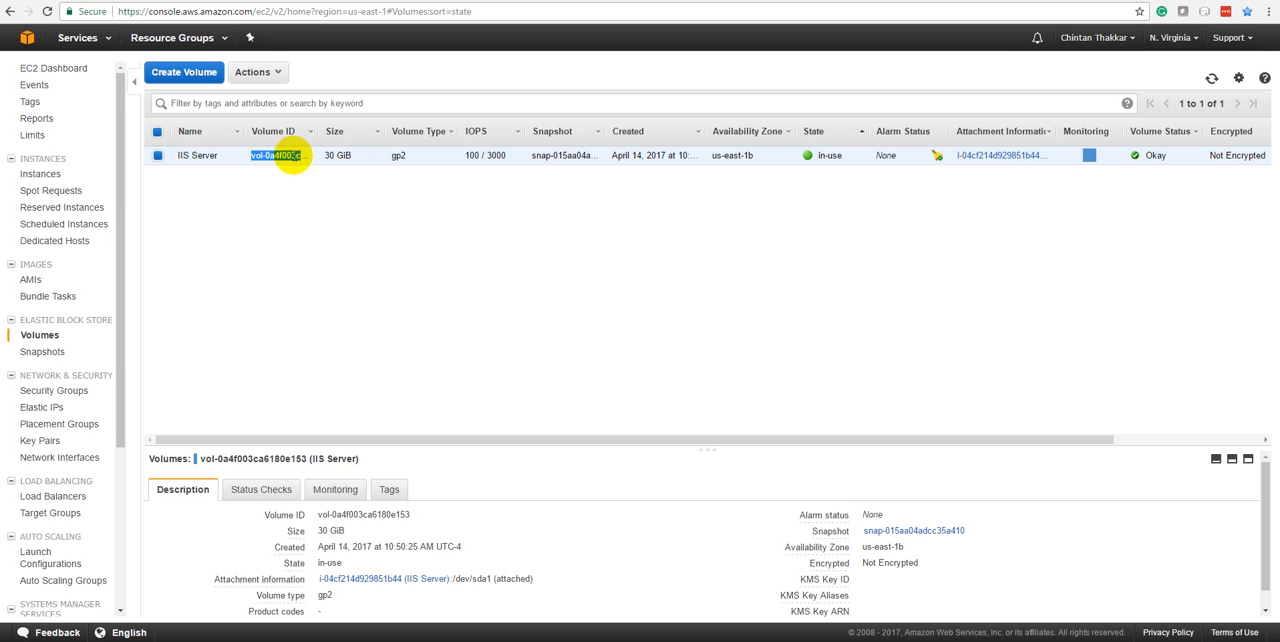
pyautogui.moveTo(326, 514); pyautogui.dragTo(433, 514)
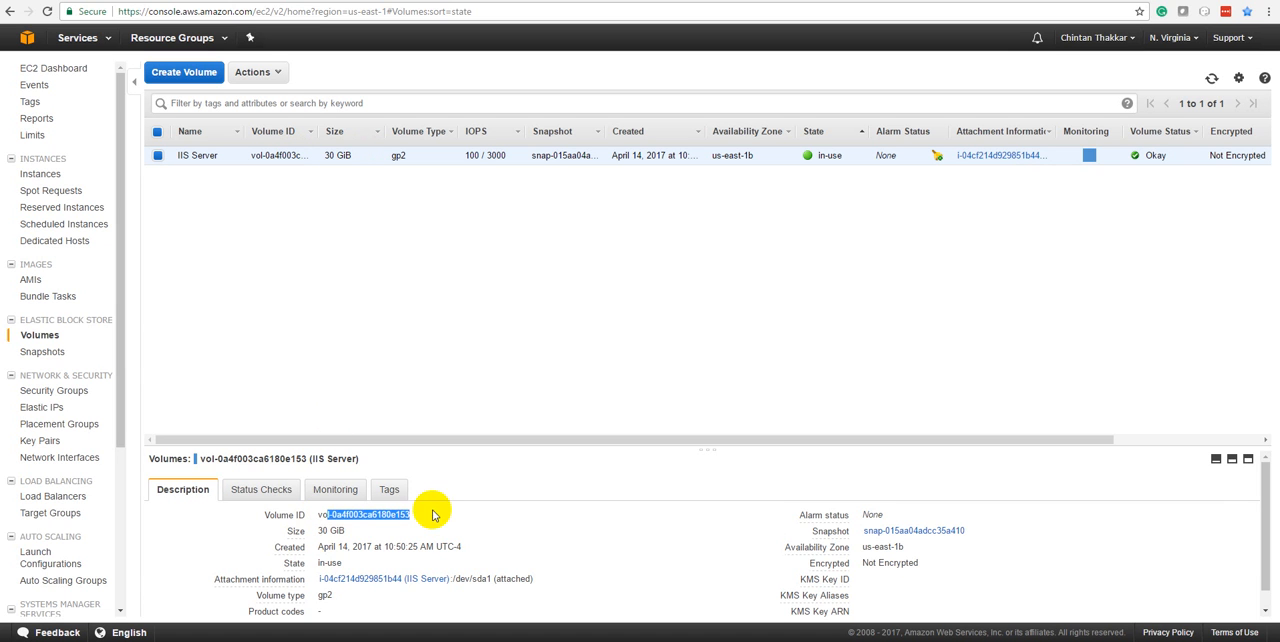
pyautogui.click(348, 271)
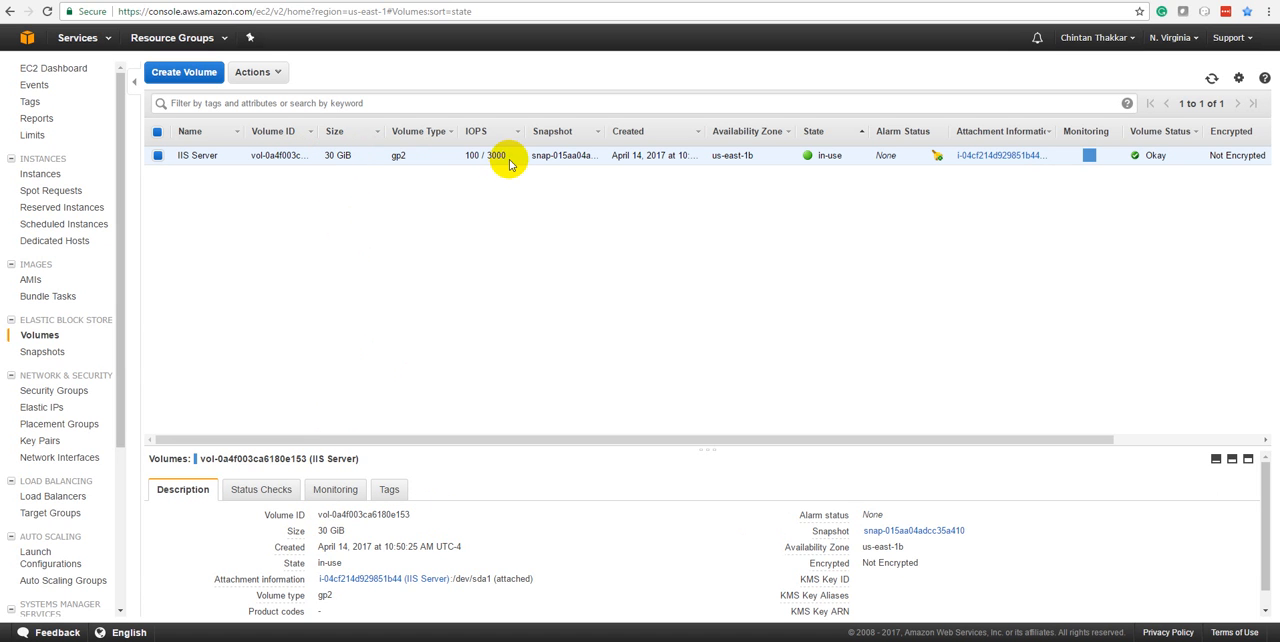
pyautogui.moveTo(537, 157); pyautogui.dragTo(614, 155)
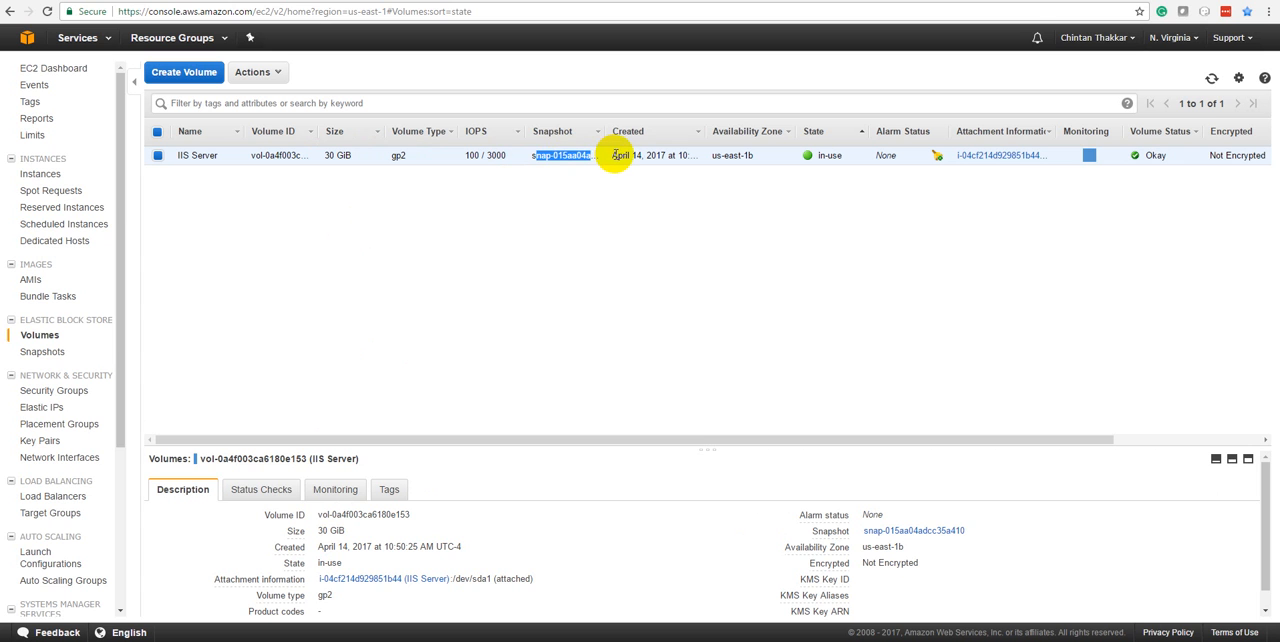
pyautogui.moveTo(536, 155); pyautogui.dragTo(700, 157)
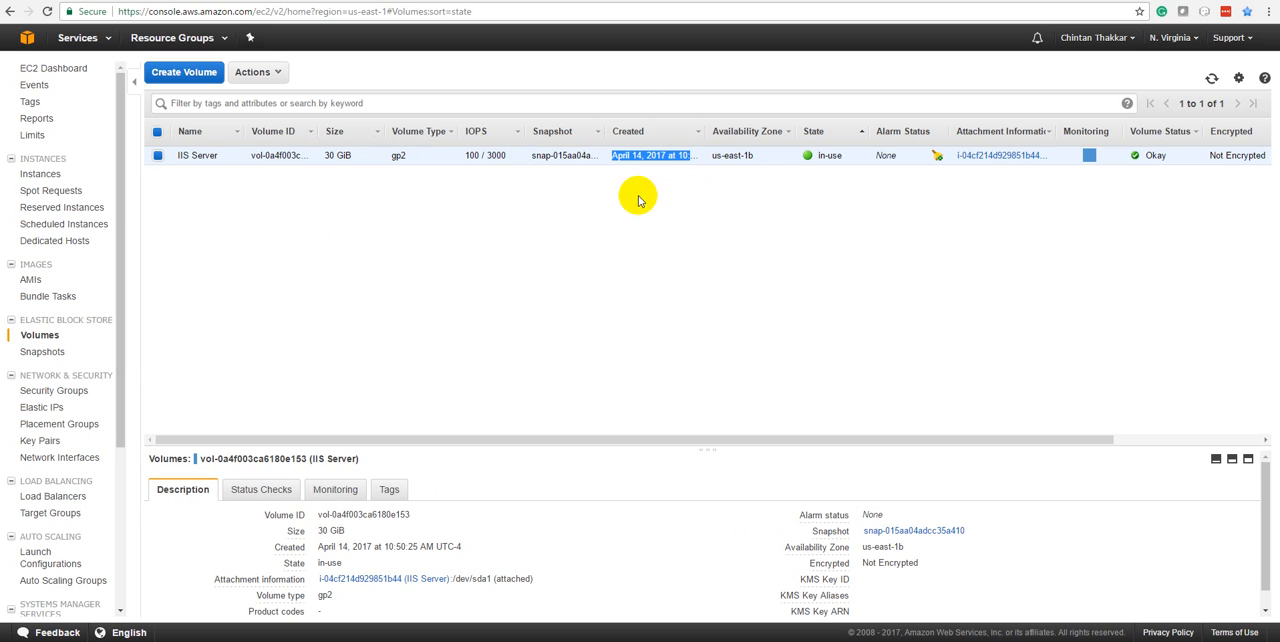
pyautogui.moveTo(1036, 438); pyautogui.dragTo(977, 406)
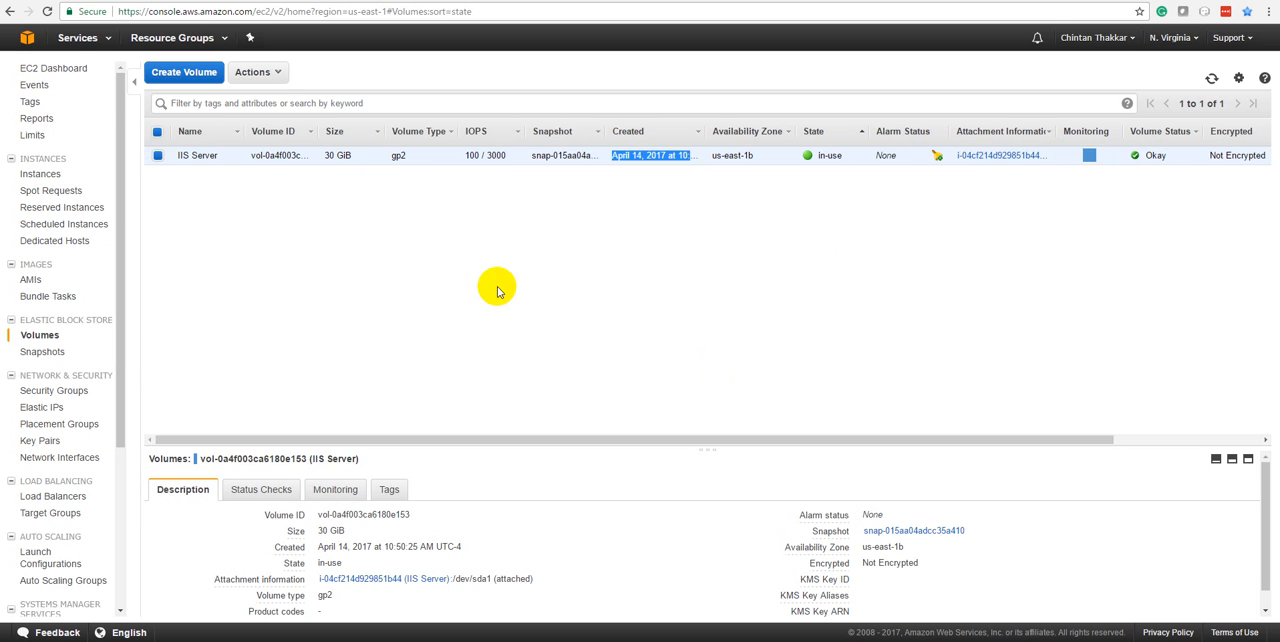
# Go to the running instances through the EC2 Dashboard and review the state, settings and image actions available for the IIS Server instance
pyautogui.click(66, 69)
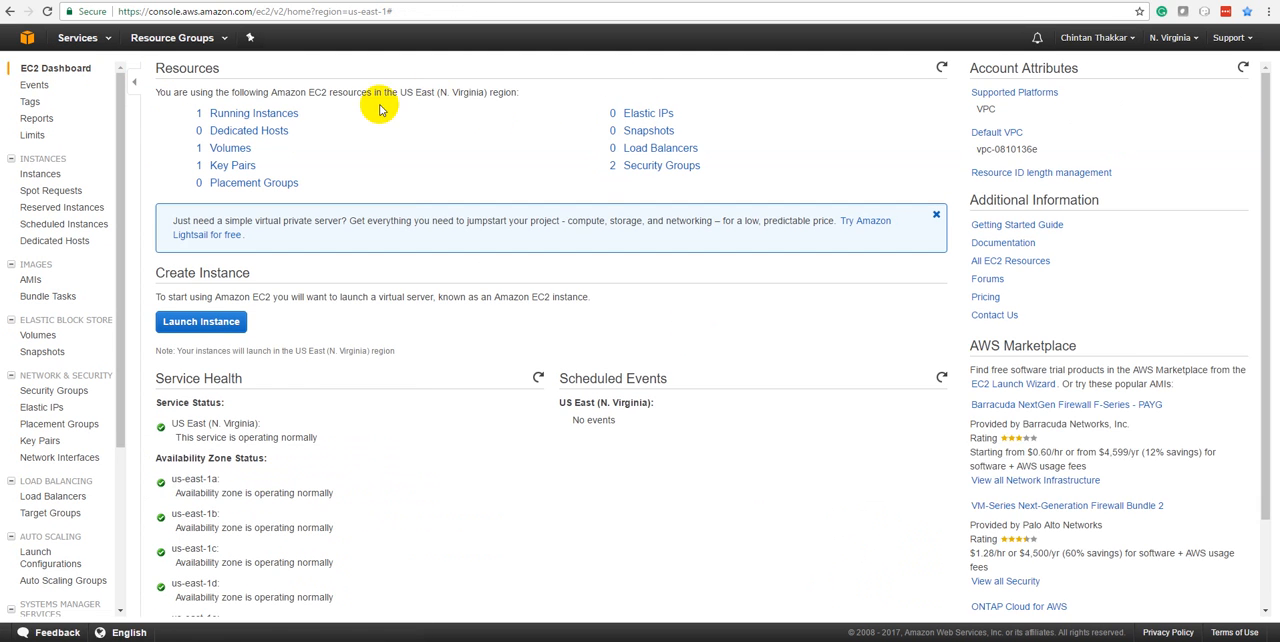
pyautogui.click(278, 113)
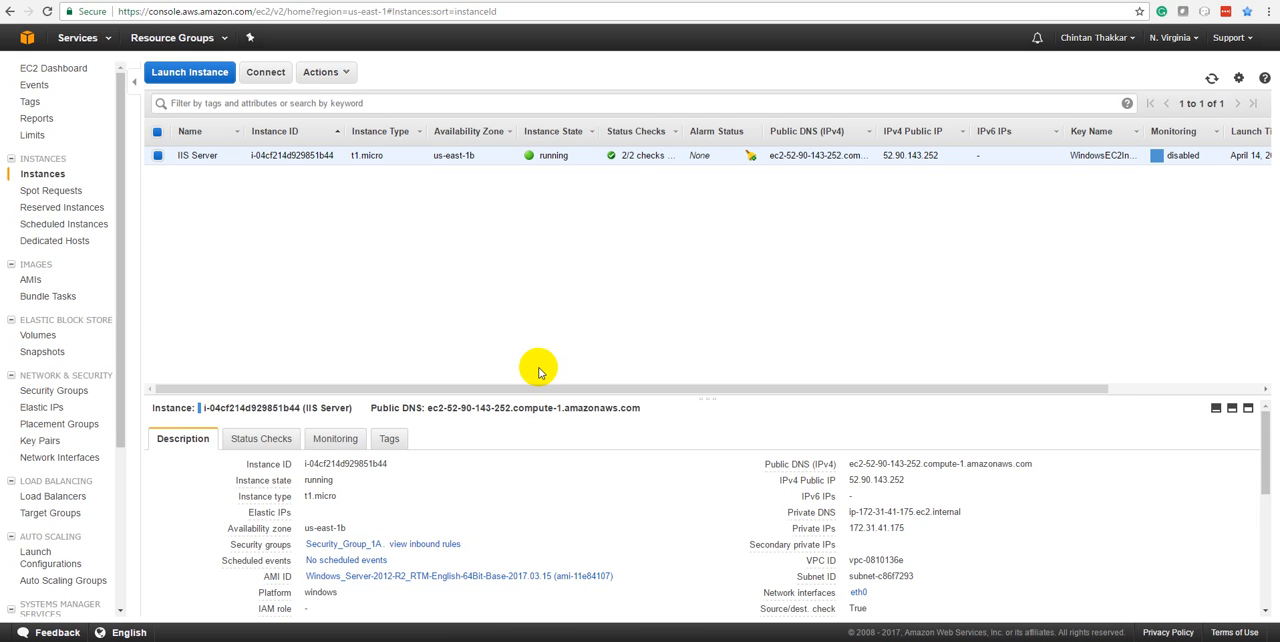
pyautogui.click(344, 75)
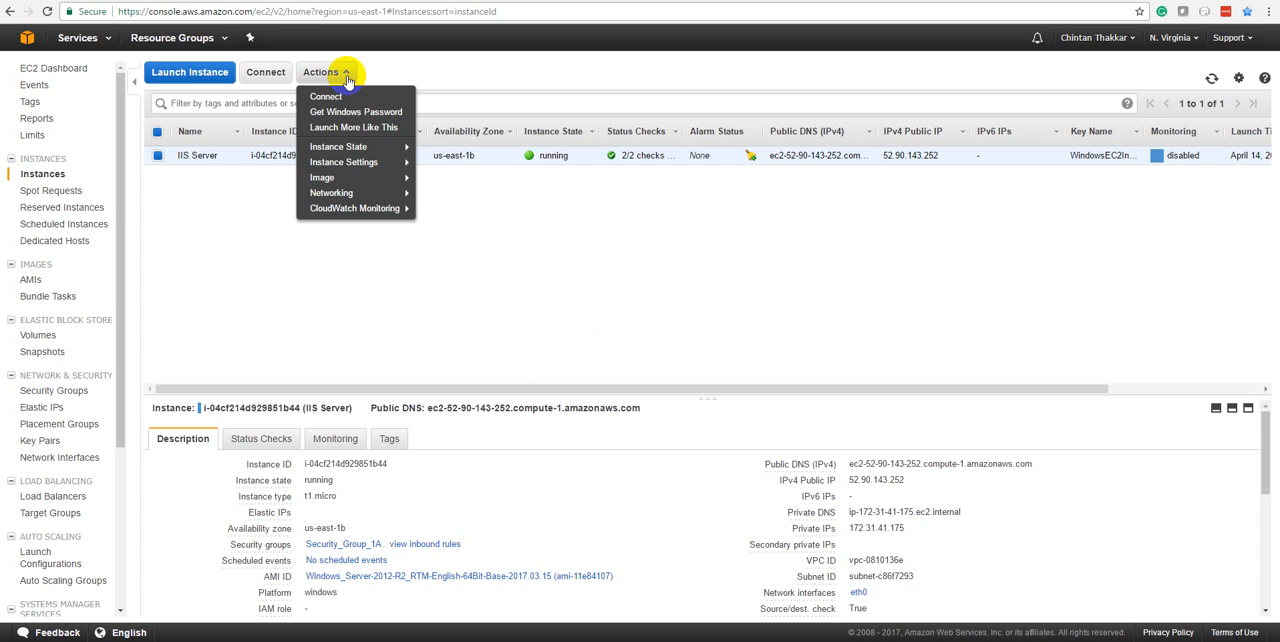
pyautogui.click(357, 148)
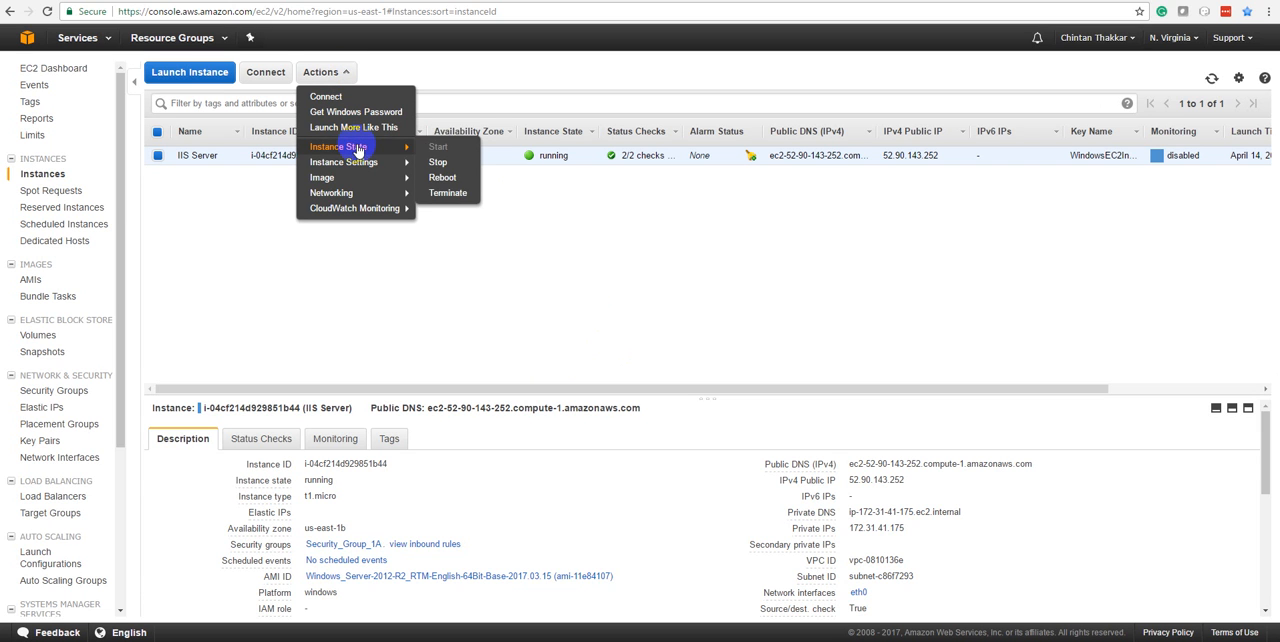
pyautogui.moveTo(365, 165)
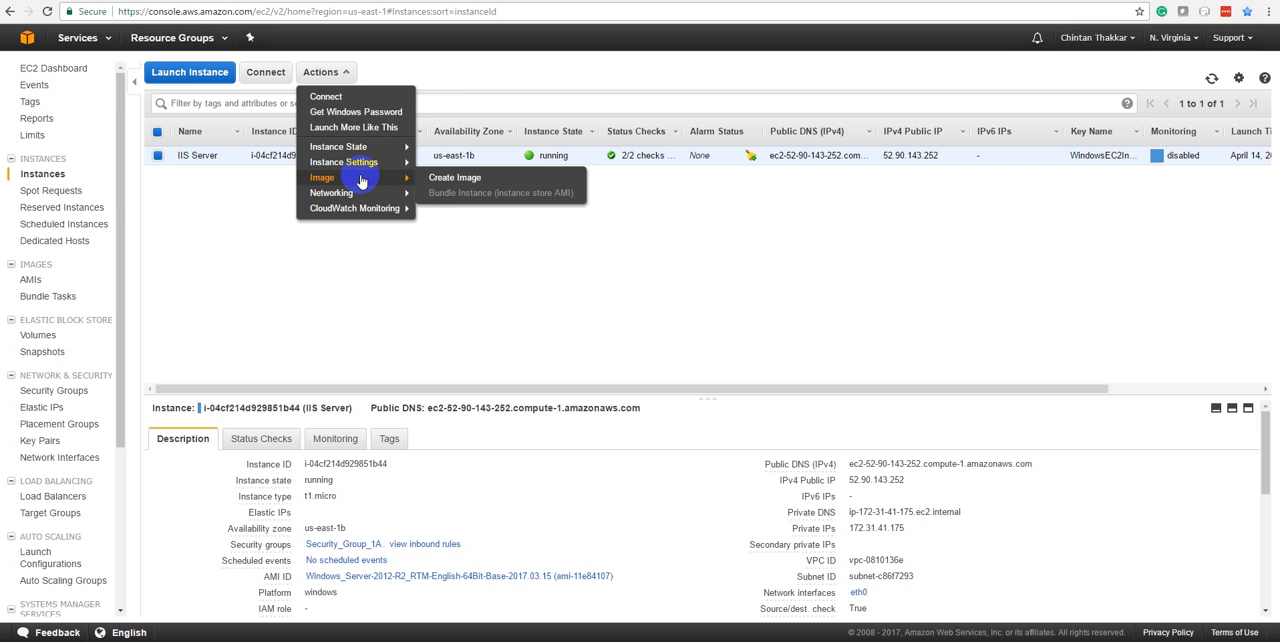
pyautogui.click(449, 529)
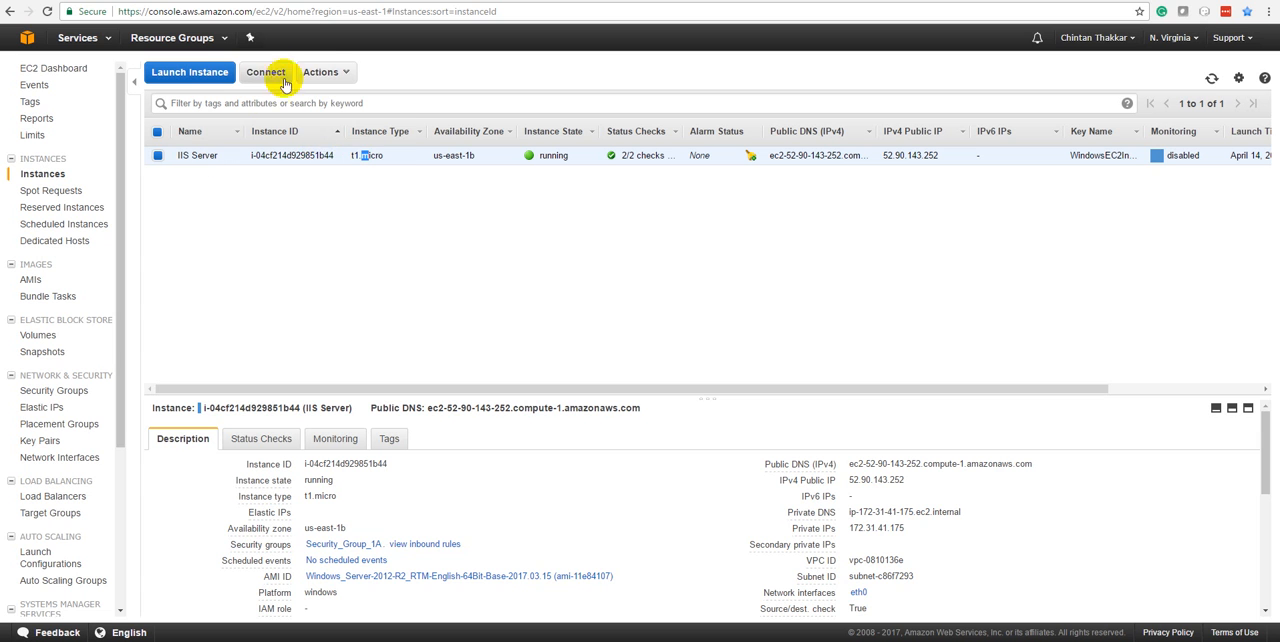
# Examine the IIS Server instance's system log through to its far end and close it
pyautogui.click(322, 74)
pyautogui.click(352, 128)
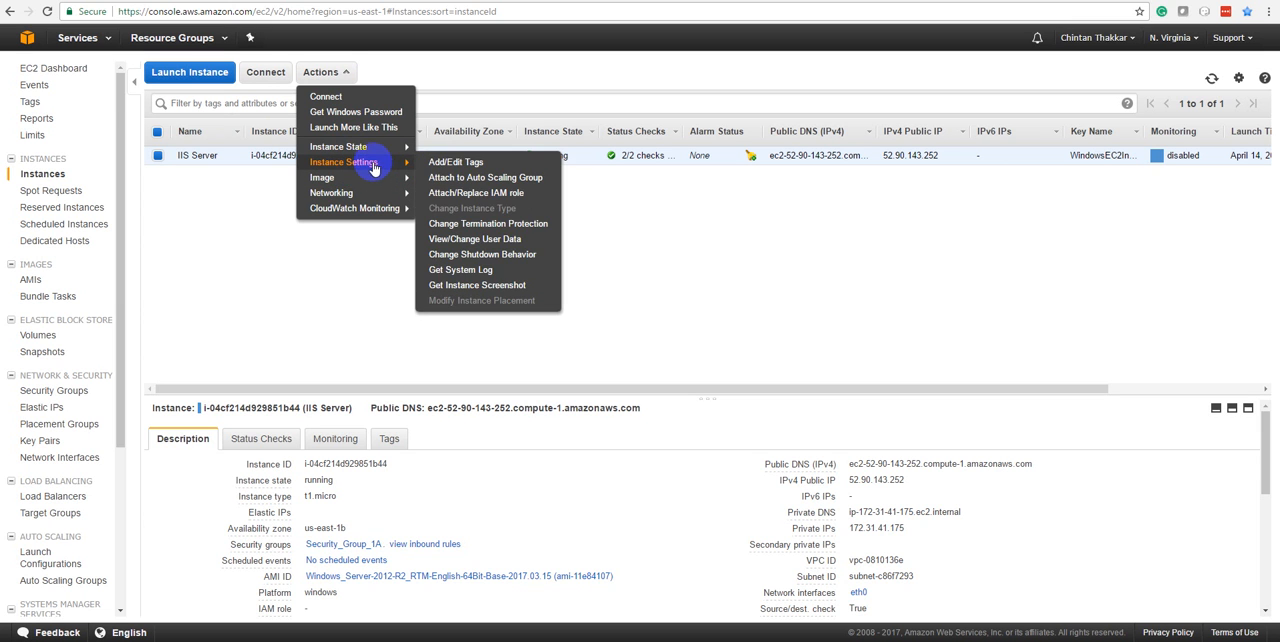
pyautogui.click(468, 269)
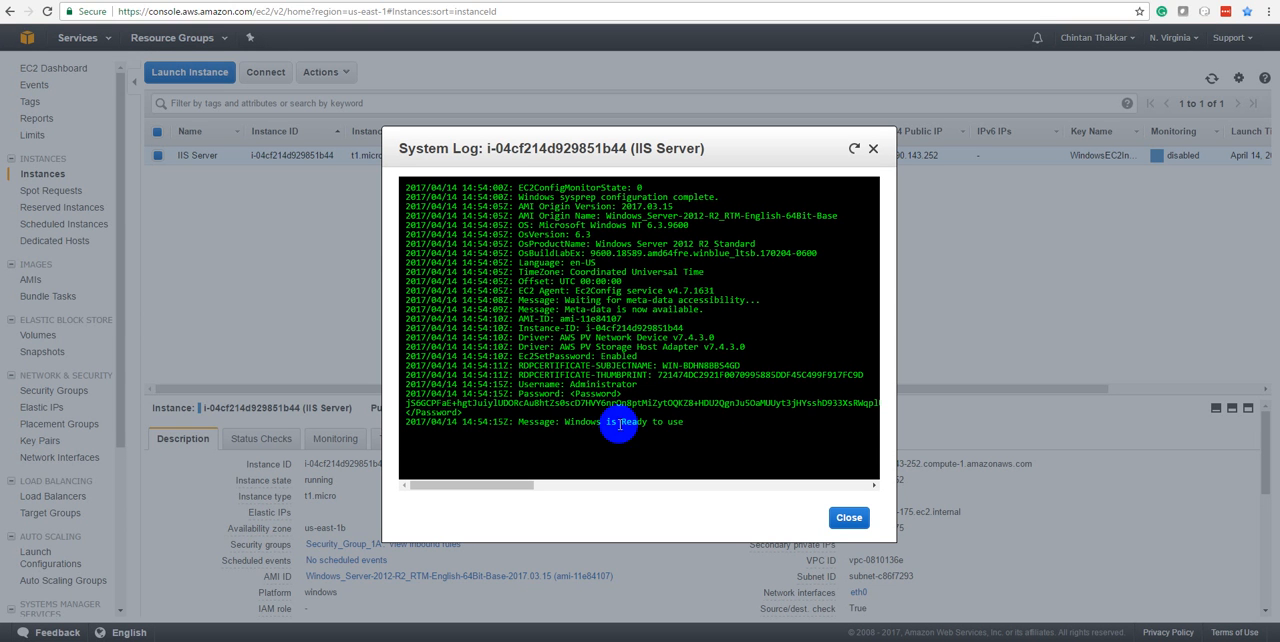
pyautogui.moveTo(406, 402); pyautogui.dragTo(662, 424)
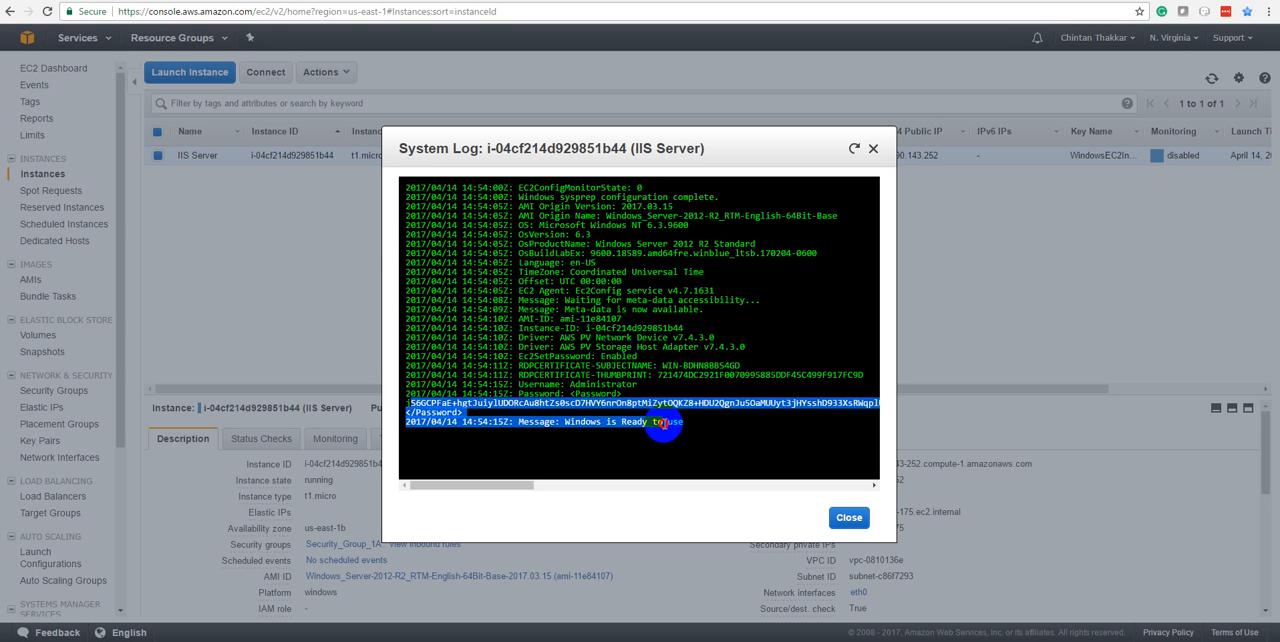
pyautogui.click(695, 424)
pyautogui.moveTo(505, 485); pyautogui.dragTo(905, 492)
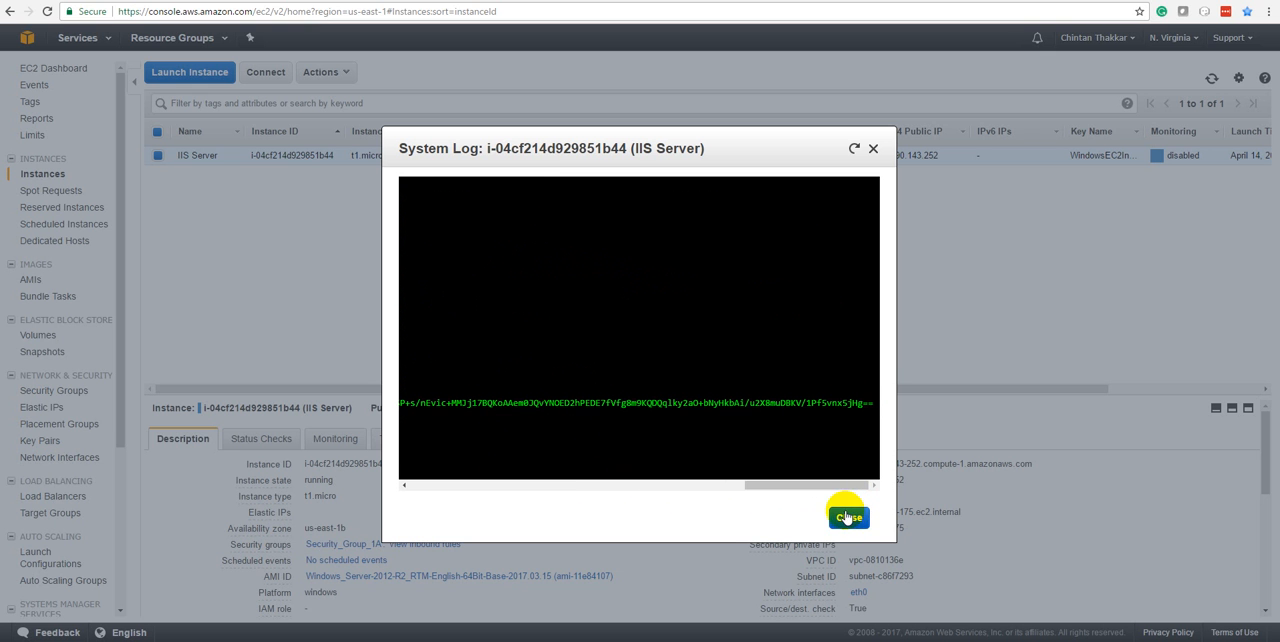
pyautogui.click(846, 517)
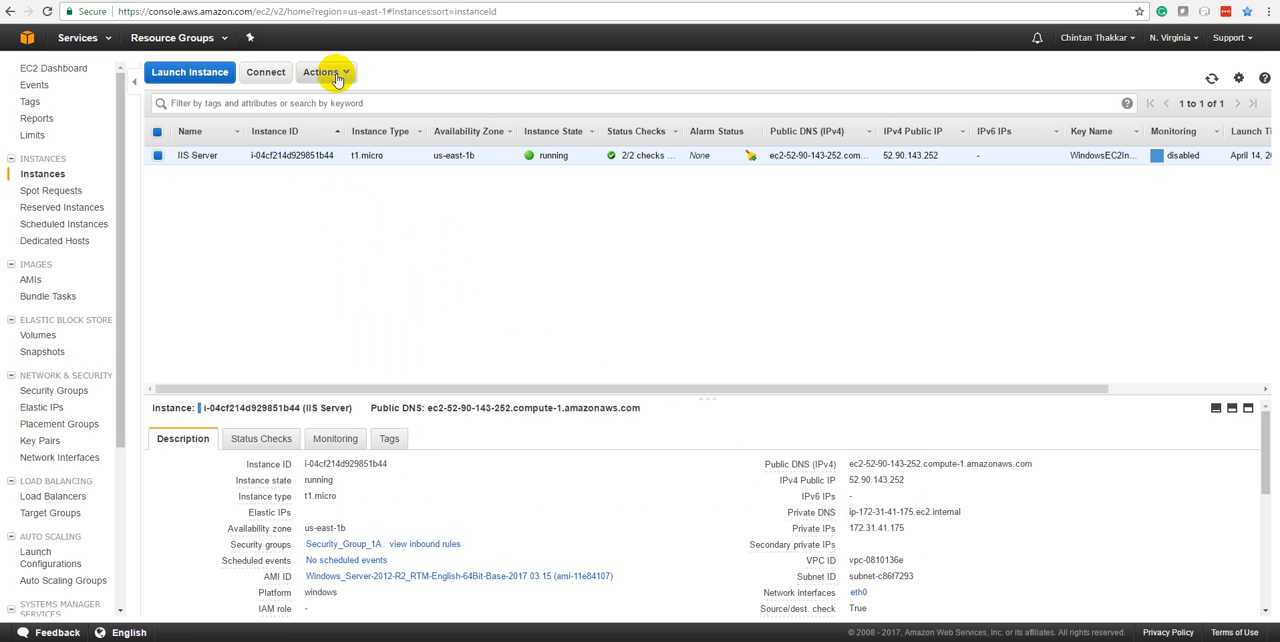
# Review the keys and values of the tags assigned to the IIS Server instance
pyautogui.click(309, 101)
pyautogui.click(336, 102)
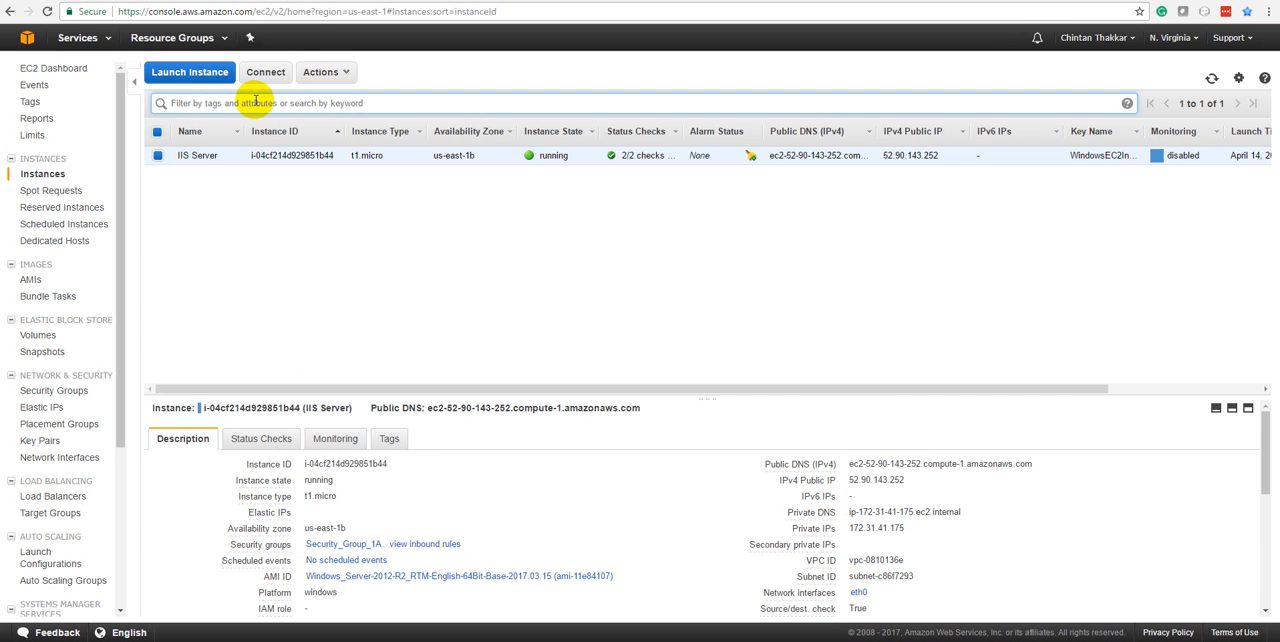
pyautogui.click(396, 442)
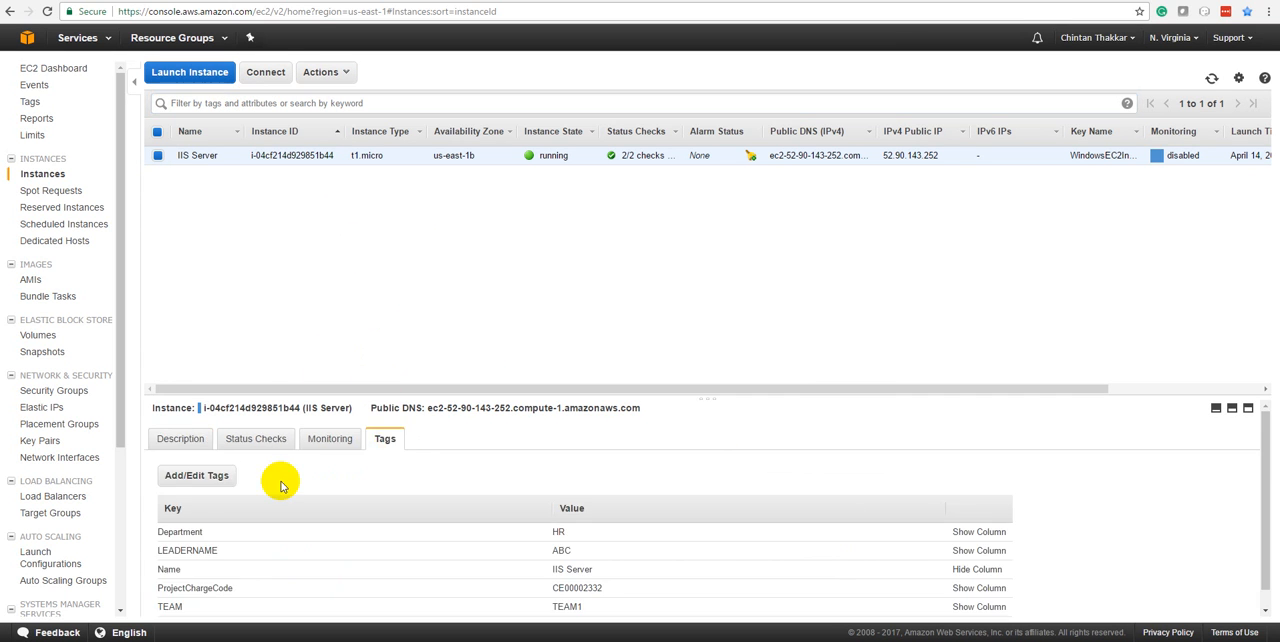
pyautogui.click(215, 550)
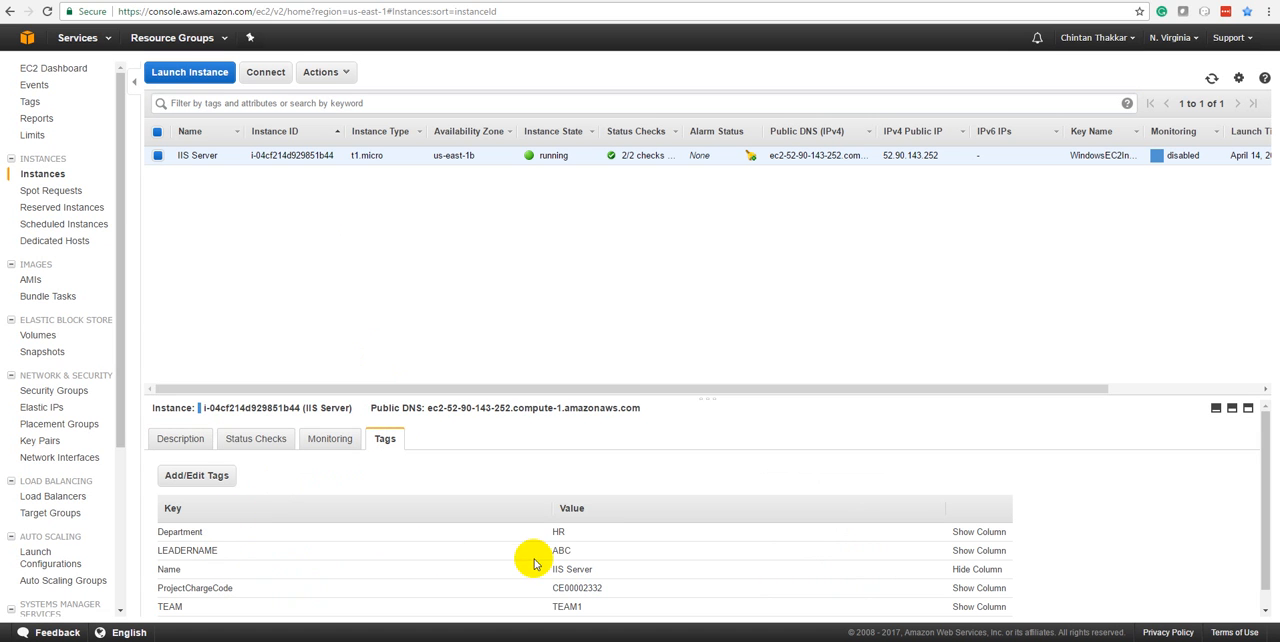
pyautogui.doubleClick(563, 551)
pyautogui.click(170, 532)
pyautogui.doubleClick(170, 532)
pyautogui.doubleClick(564, 549)
pyautogui.click(570, 567)
# Filter the instance list by the ProjectChargeCode tag's value, CE00002332
pyautogui.doubleClick(592, 587)
pyautogui.hotkey('ctrl', 'c')
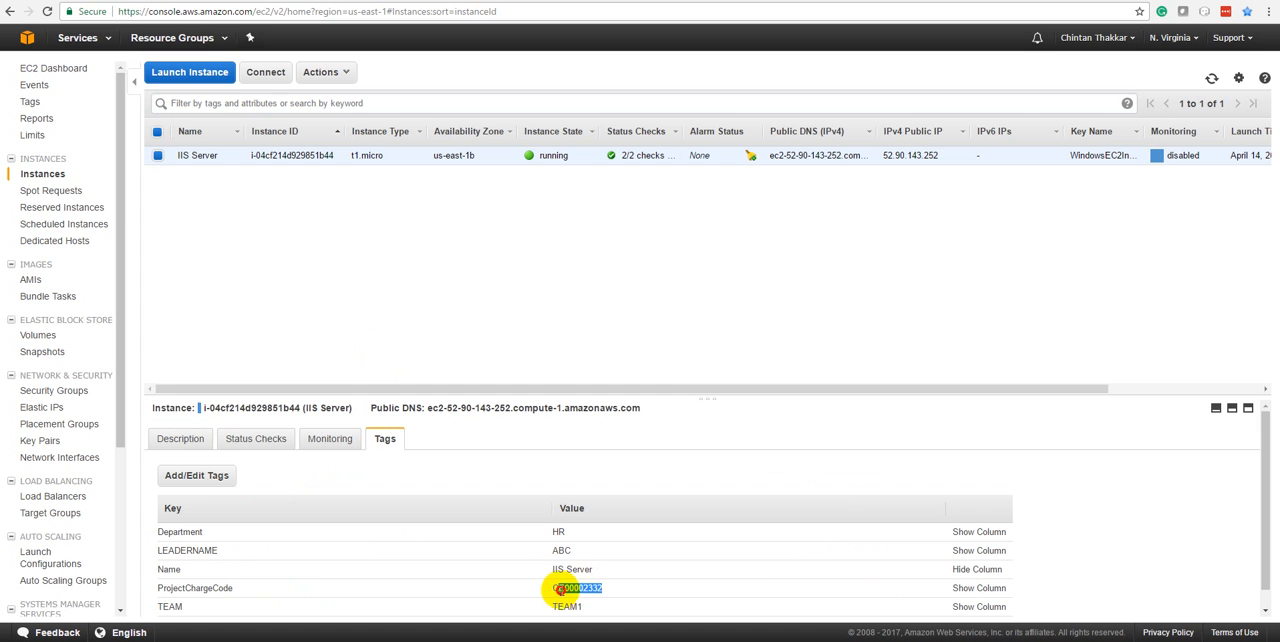
pyautogui.click(335, 104)
pyautogui.hotkey('ctrl', 'v')
pyautogui.press('Return')
pyautogui.click(199, 104)
pyautogui.press('BackSpace')
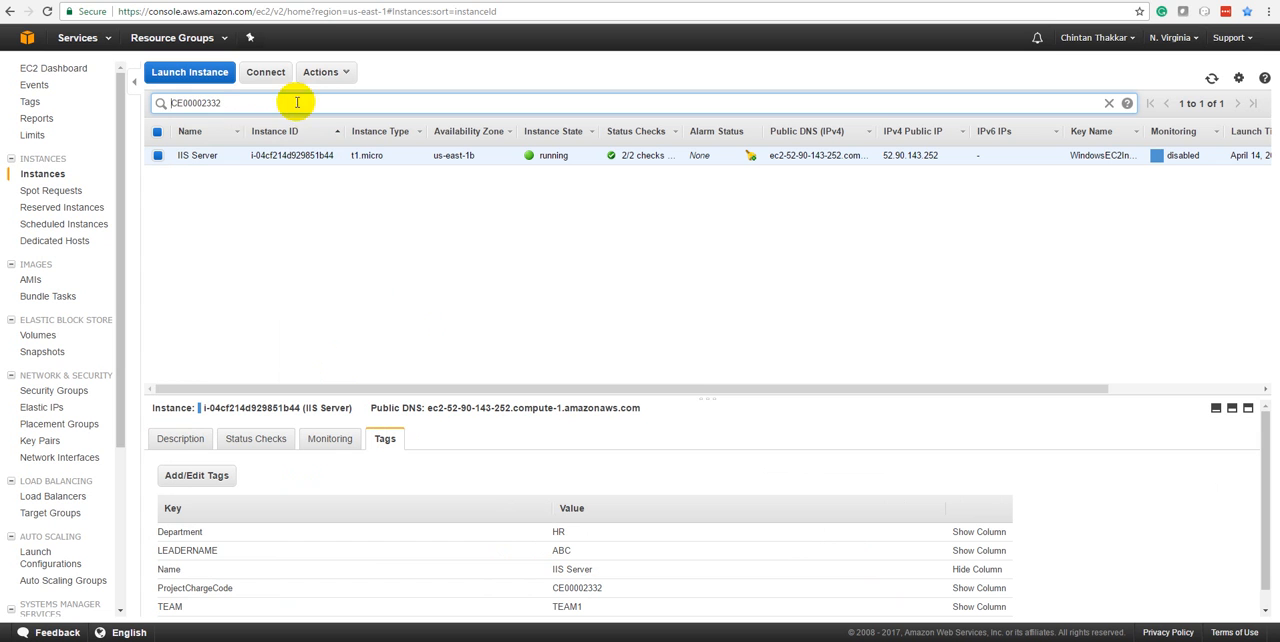
pyautogui.press('Return')
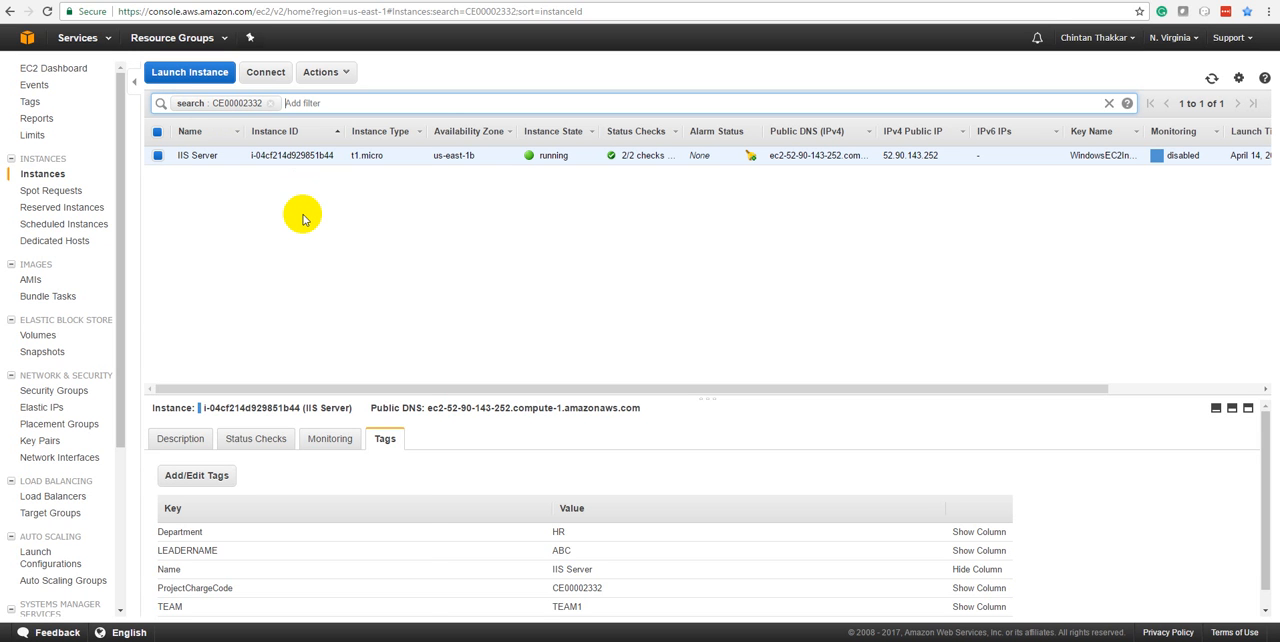
# Add the search terms HR and IIS Server as further filters on the instance list
pyautogui.write('HR')
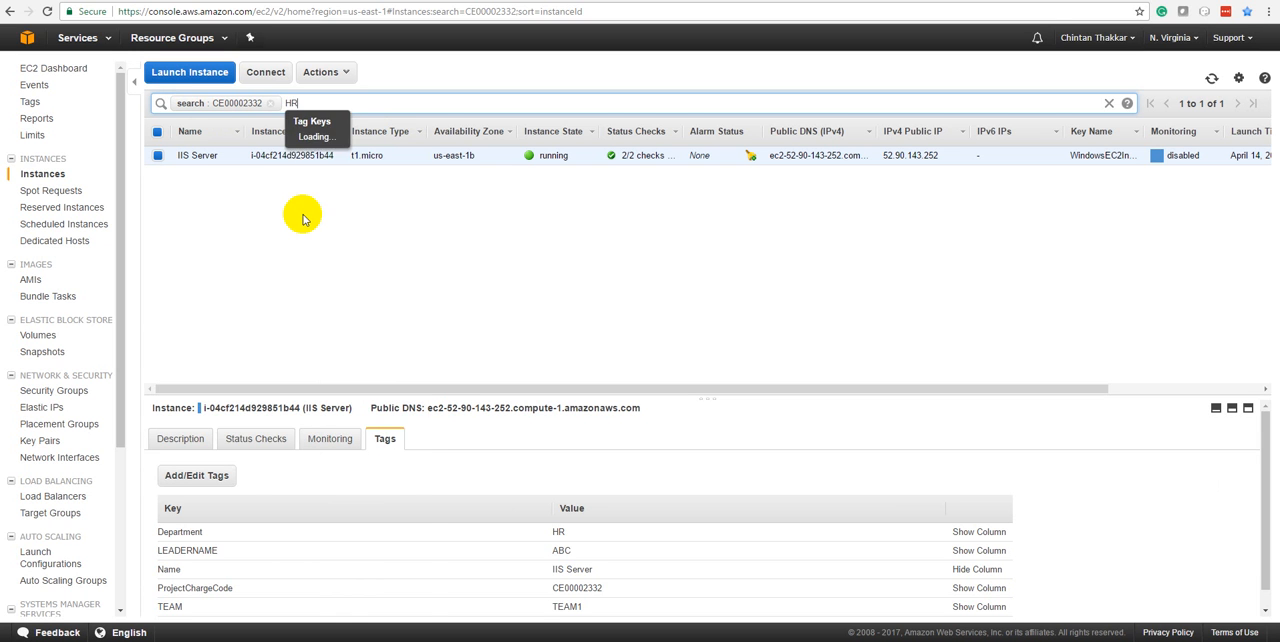
pyautogui.press('Return')
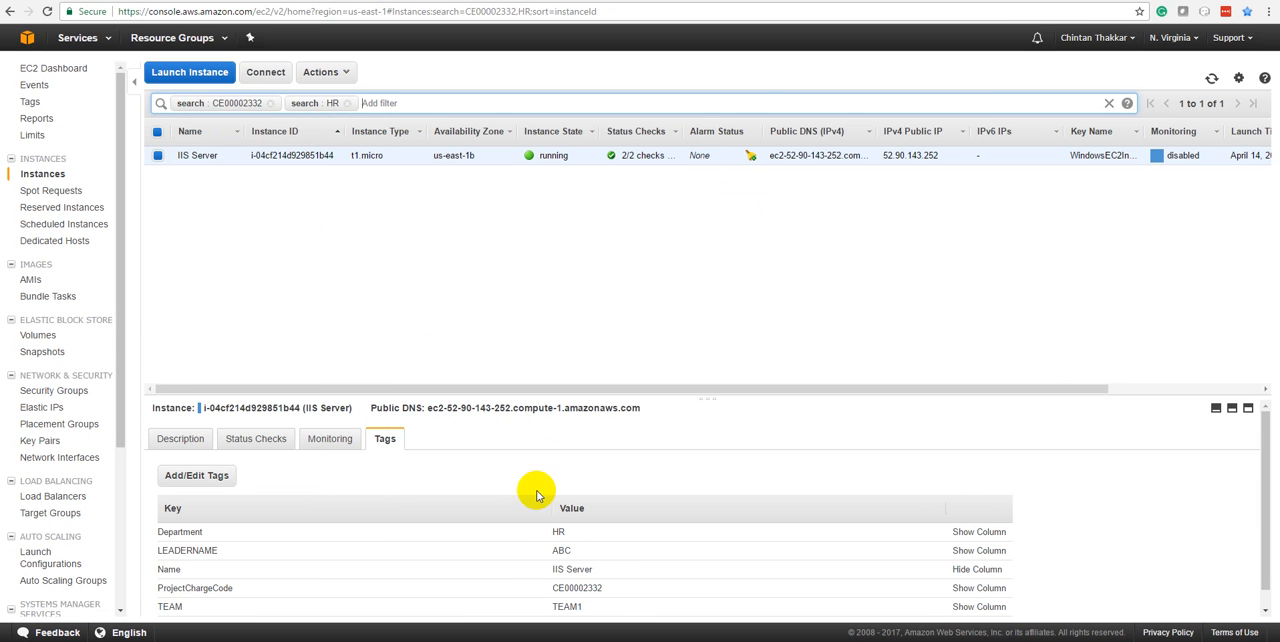
pyautogui.moveTo(604, 570); pyautogui.dragTo(530, 570)
pyautogui.hotkey('ctrl', 'c')
pyautogui.click(457, 100)
pyautogui.hotkey('ctrl', 'v')
pyautogui.press('Return')
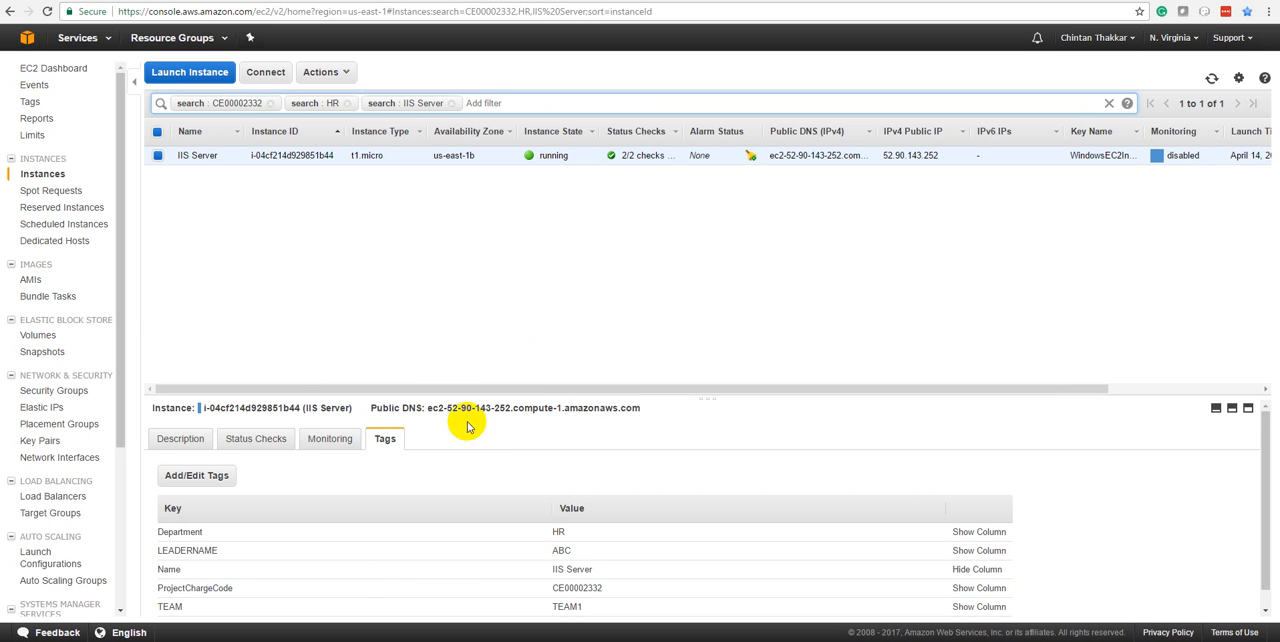
# Add the UAI tag's value, UAI00034333, as a further filter on the instance list
pyautogui.scroll(-1, 380, 560)
pyautogui.moveTo(551, 606); pyautogui.dragTo(632, 606)
pyautogui.hotkey('ctrl', 'c')
pyautogui.click(531, 103)
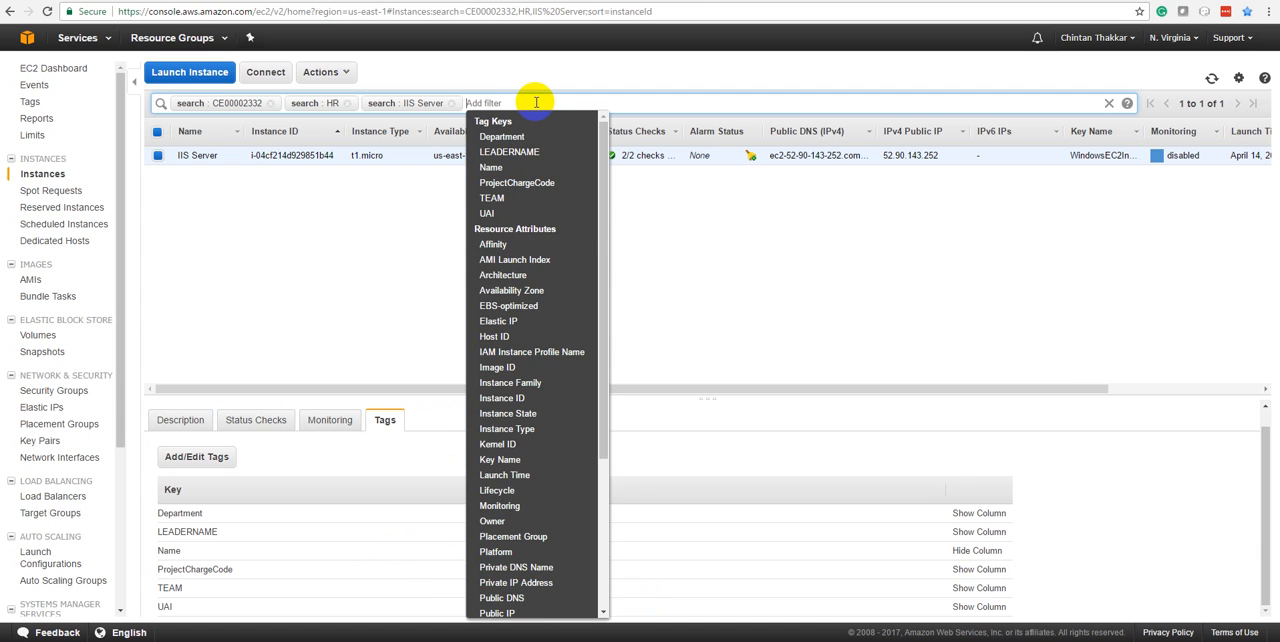
pyautogui.hotkey('ctrl', 'v')
pyautogui.press('Return')
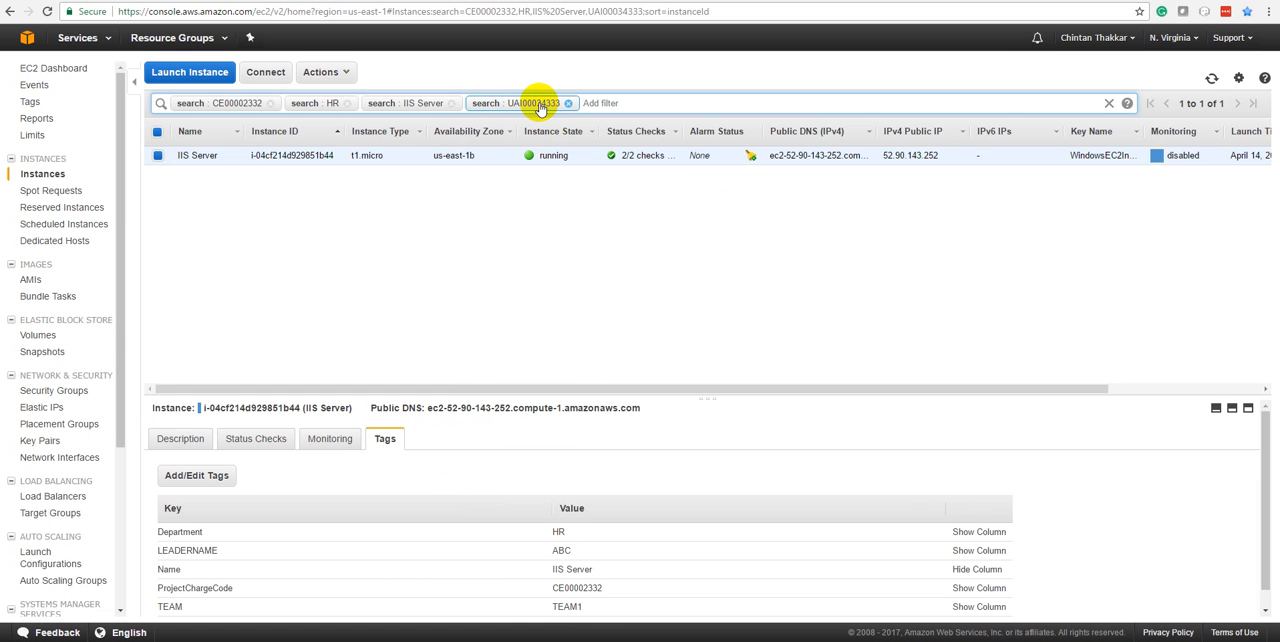
# Remove all four search filters, UAI00034333, IIS Server, HR and CE00002332, from the instance list
pyautogui.click(568, 104)
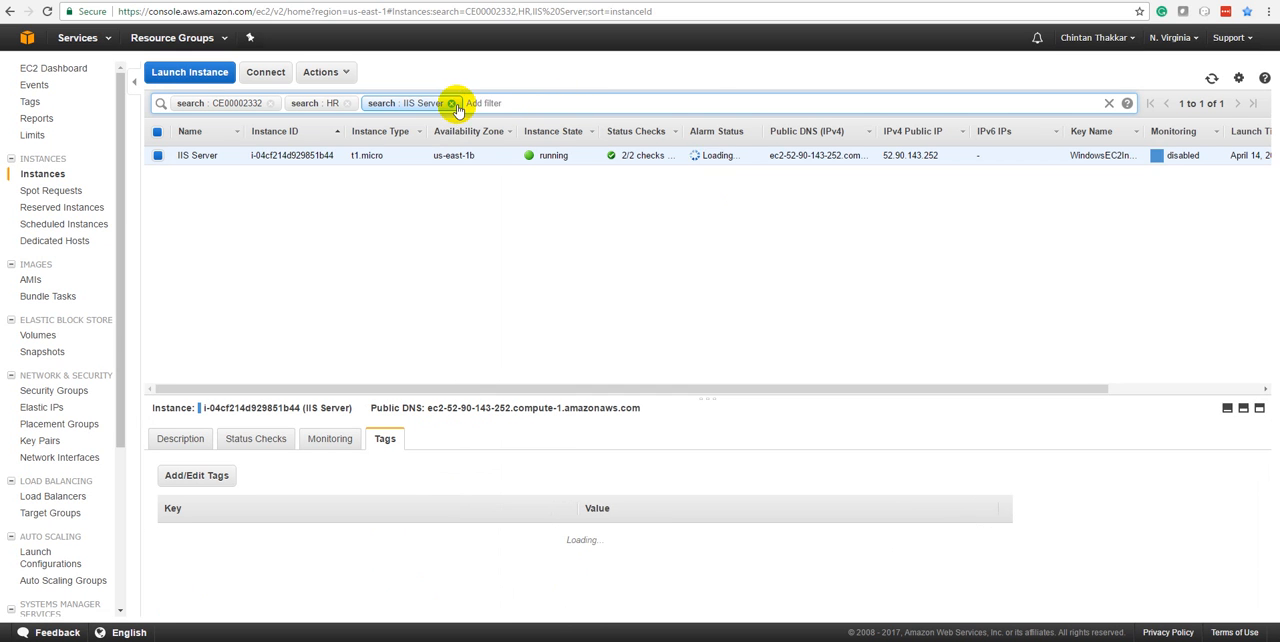
pyautogui.click(451, 104)
pyautogui.click(347, 104)
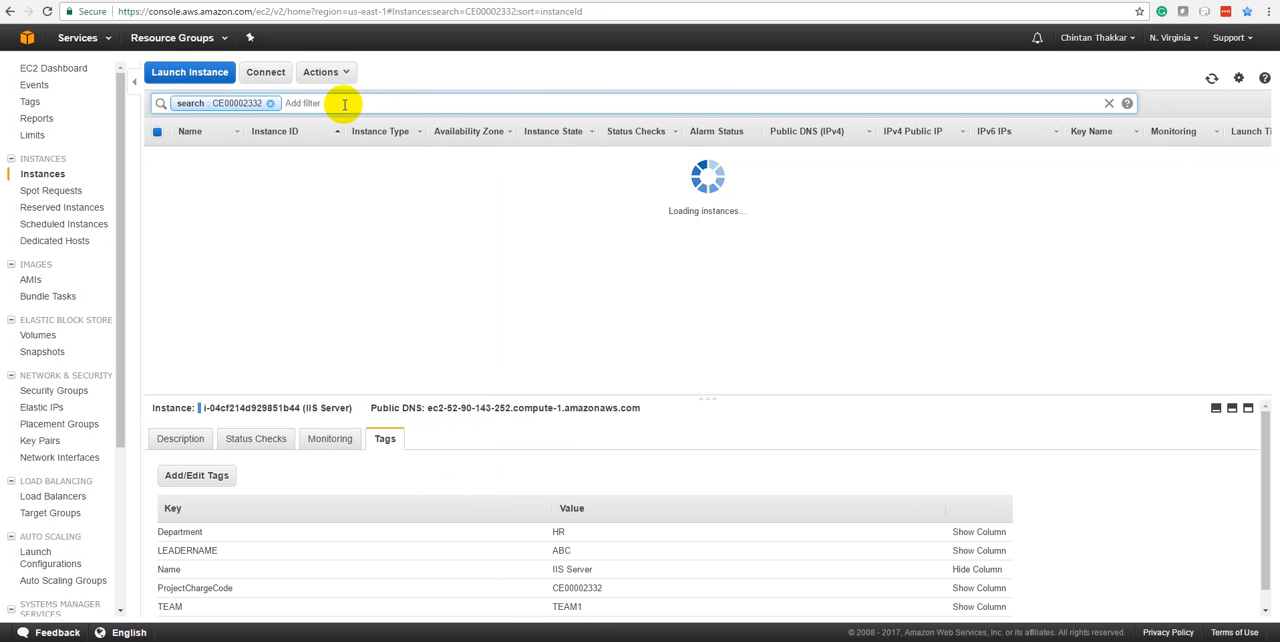
pyautogui.click(269, 103)
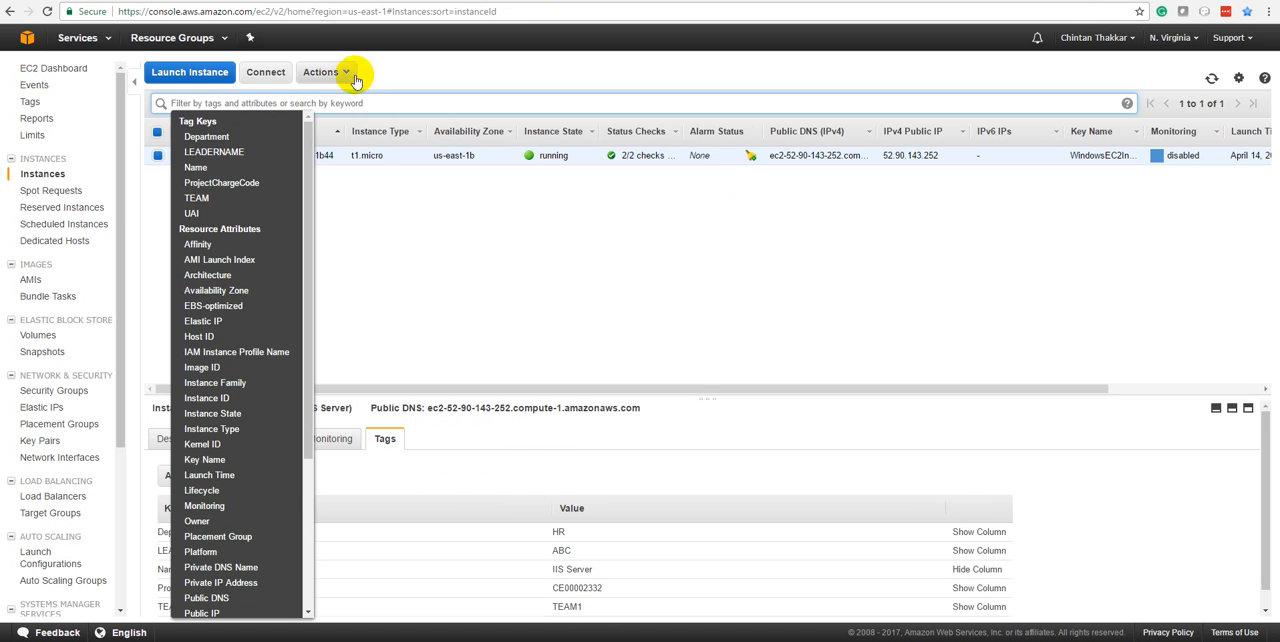
pyautogui.click(414, 238)
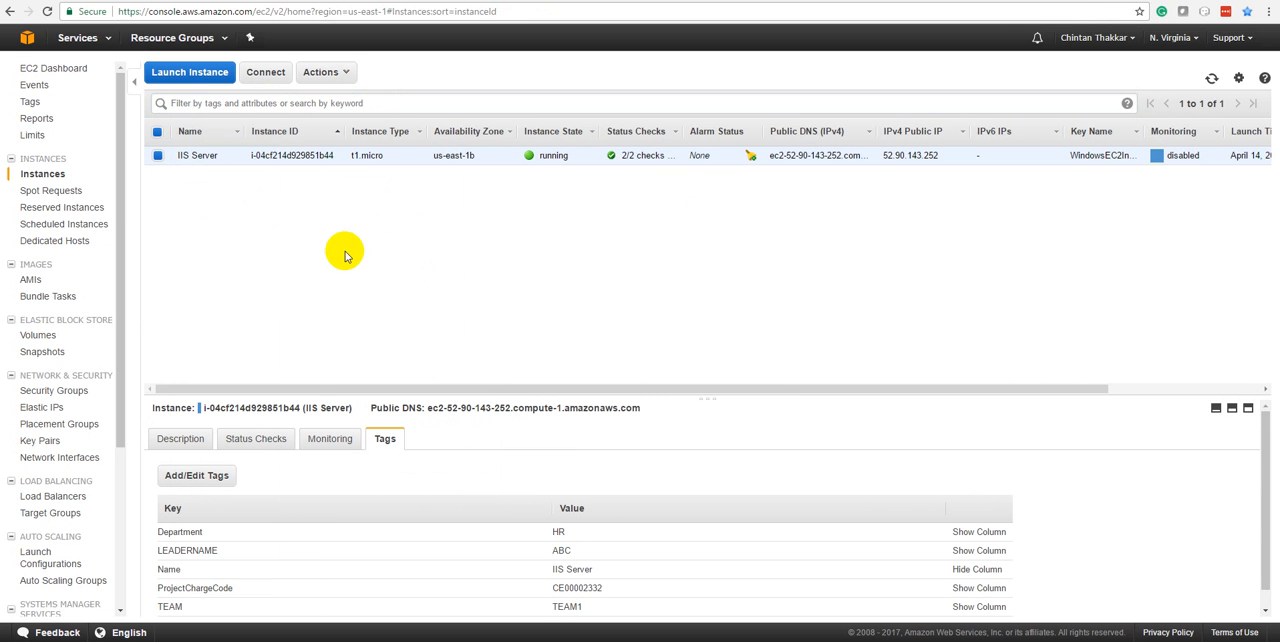
# Reboot the IIS Server instance, confirm it, and refresh the instance list to check its state
pyautogui.click(346, 75)
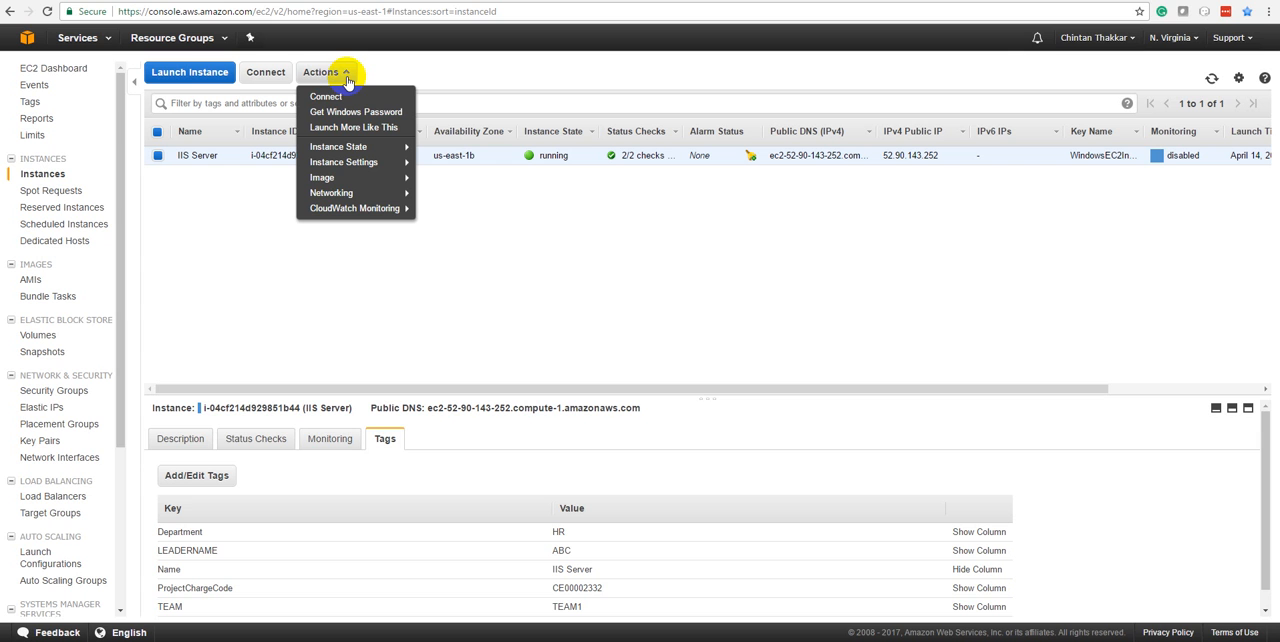
pyautogui.click(341, 148)
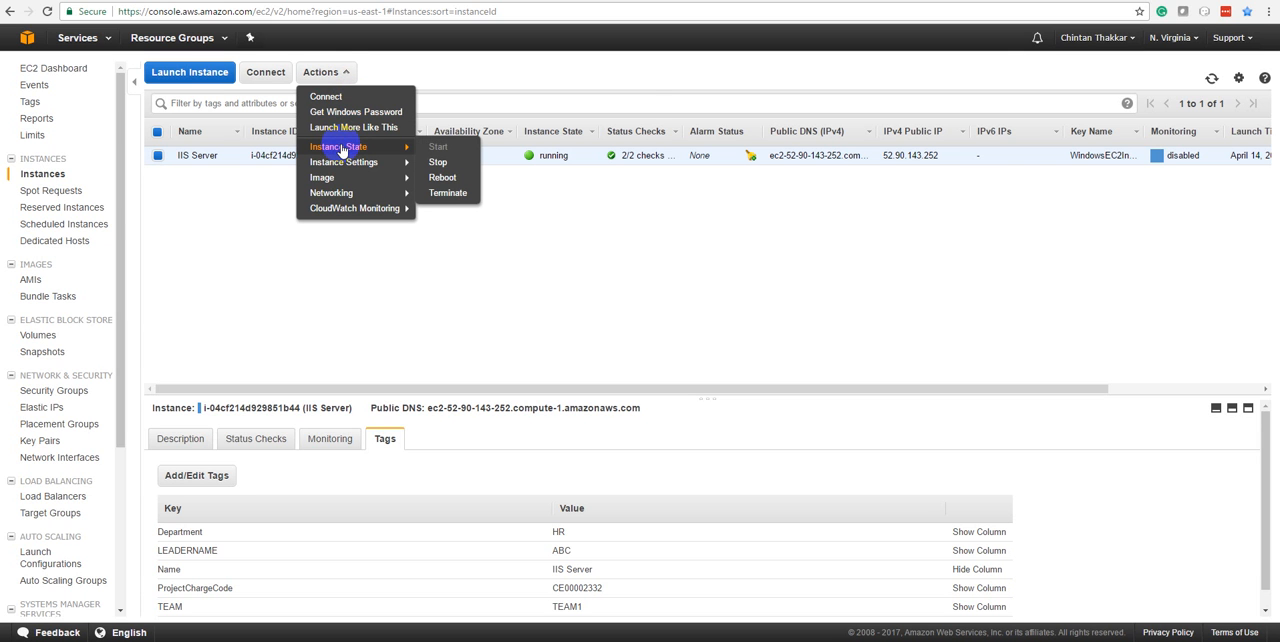
pyautogui.click(439, 181)
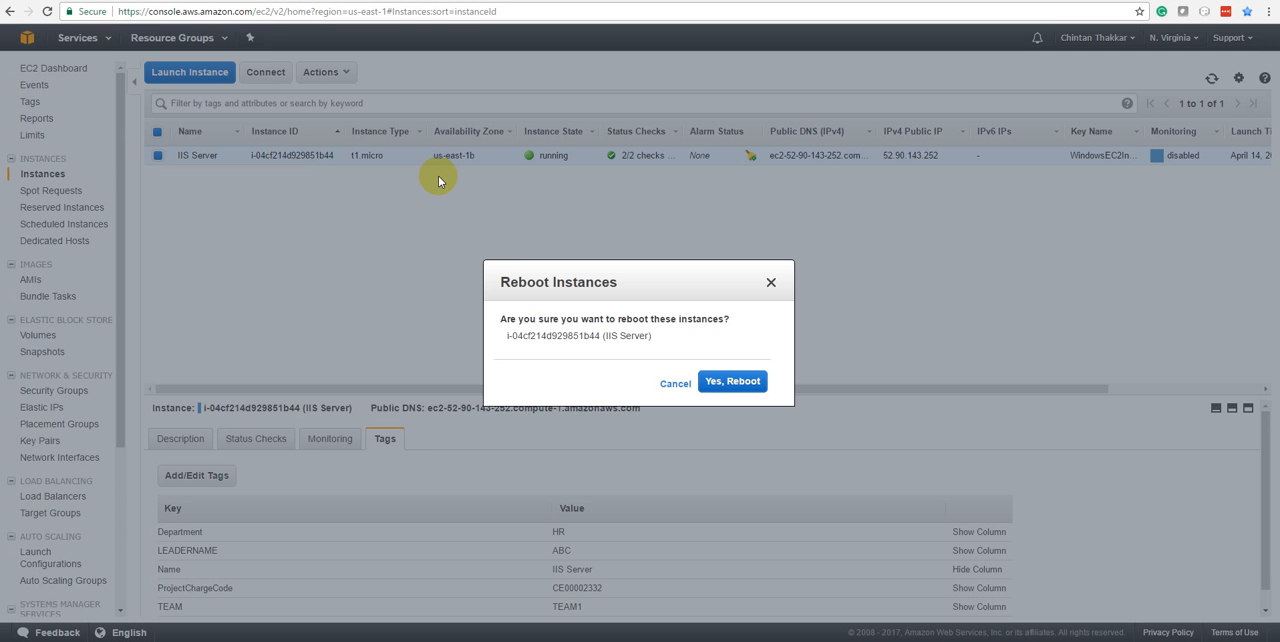
pyautogui.click(724, 384)
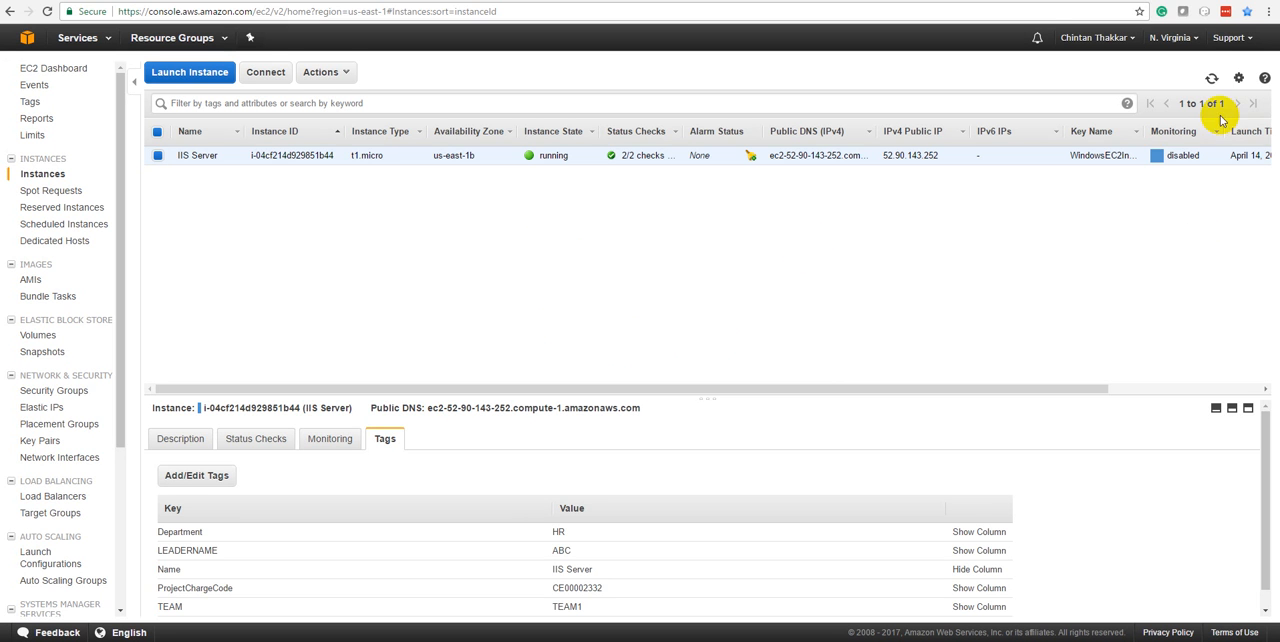
pyautogui.click(1211, 78)
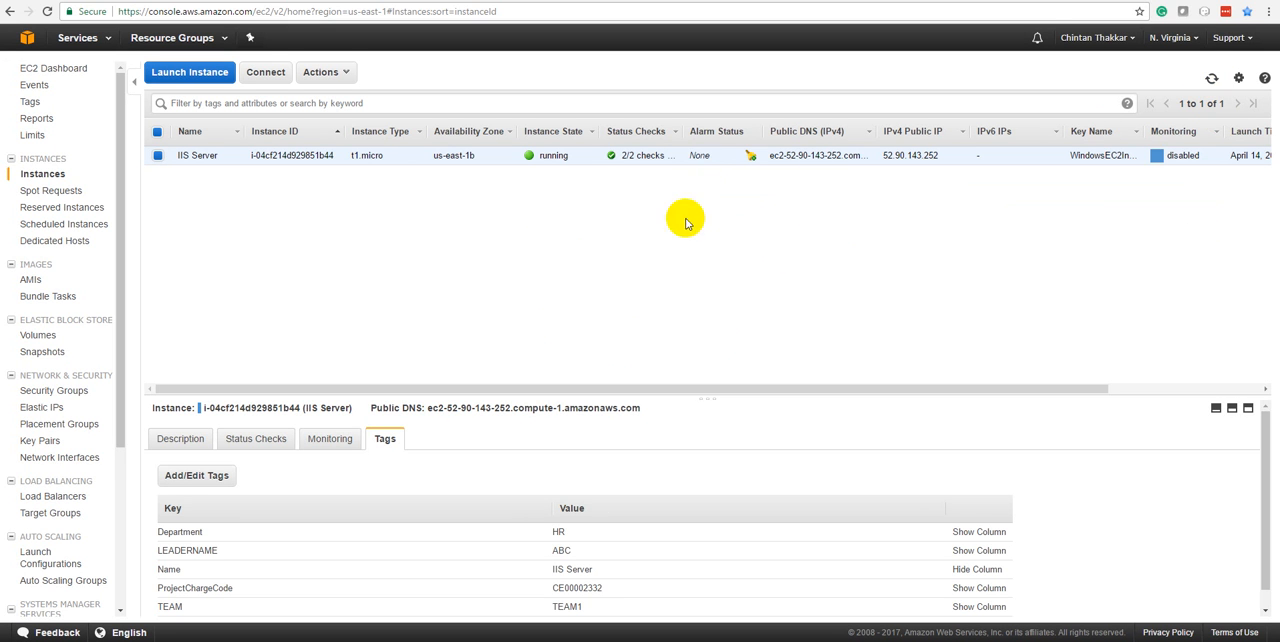
pyautogui.click(1211, 80)
pyautogui.click(1211, 80)
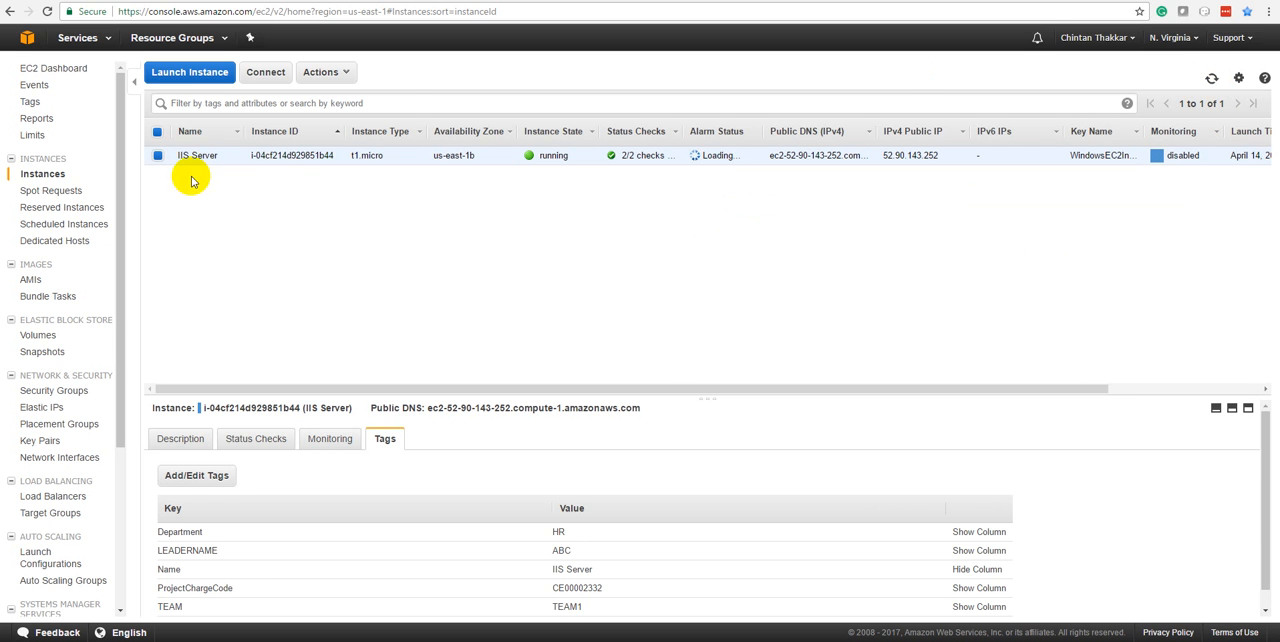
# Check the IIS Server instance's system log for reboot entries, and show the instance's refreshed description details
pyautogui.click(324, 72)
pyautogui.click(340, 148)
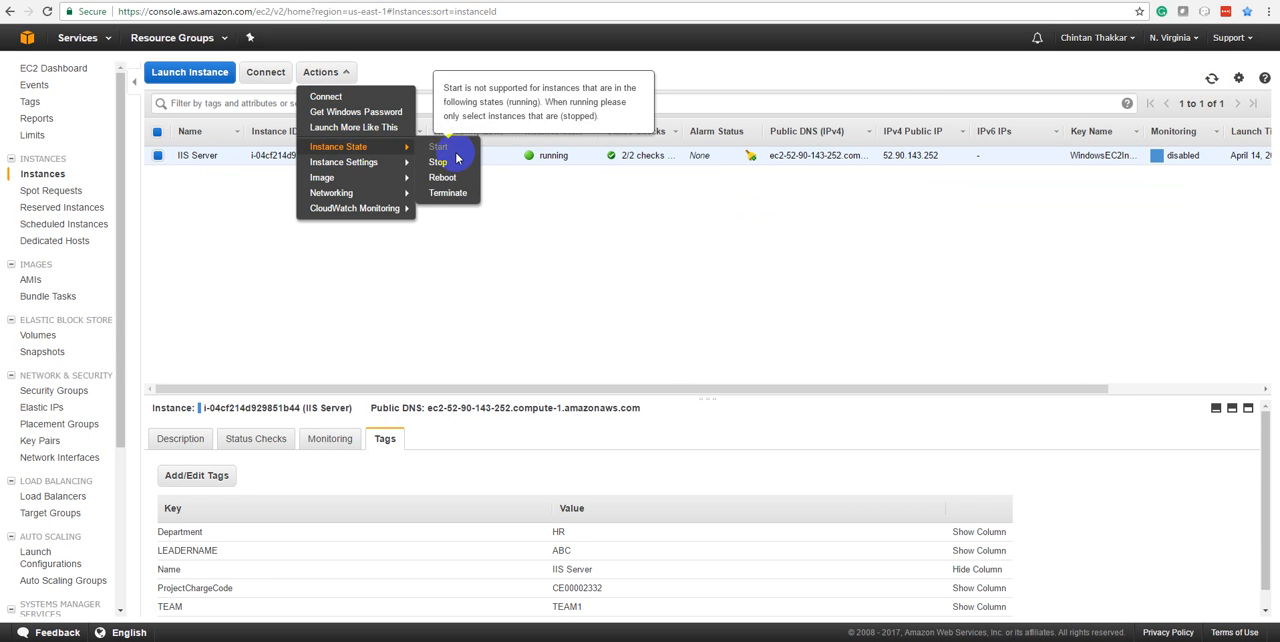
pyautogui.moveTo(355, 175)
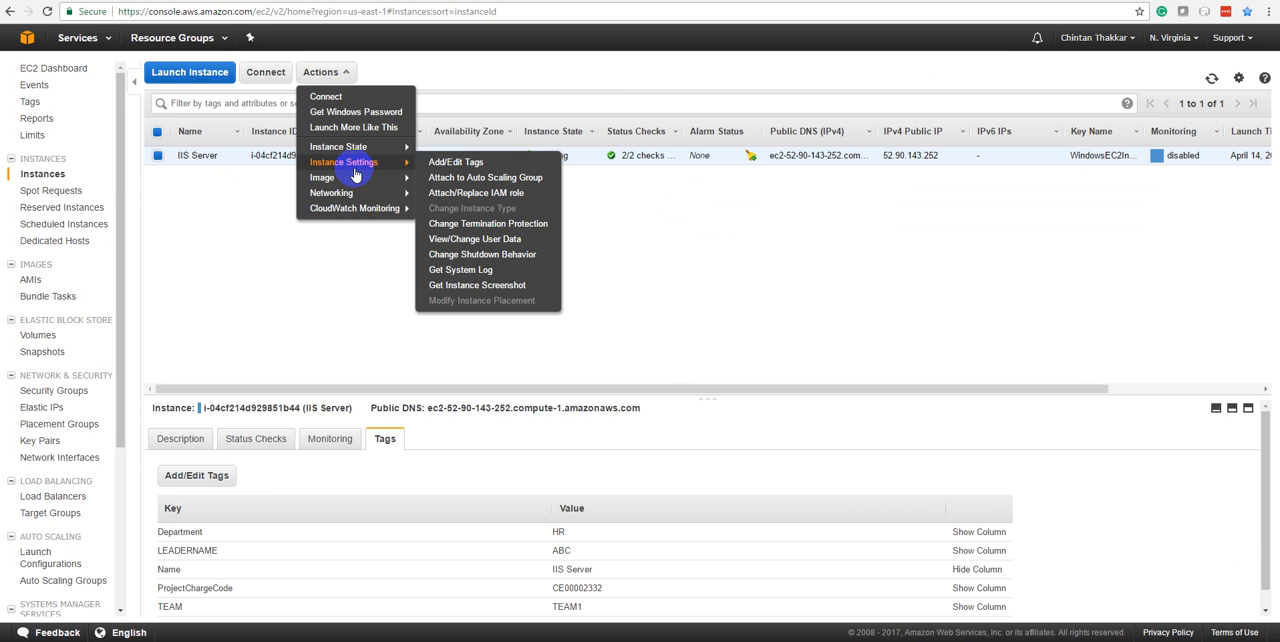
pyautogui.click(460, 270)
pyautogui.moveTo(523, 485); pyautogui.dragTo(863, 485)
pyautogui.click(849, 517)
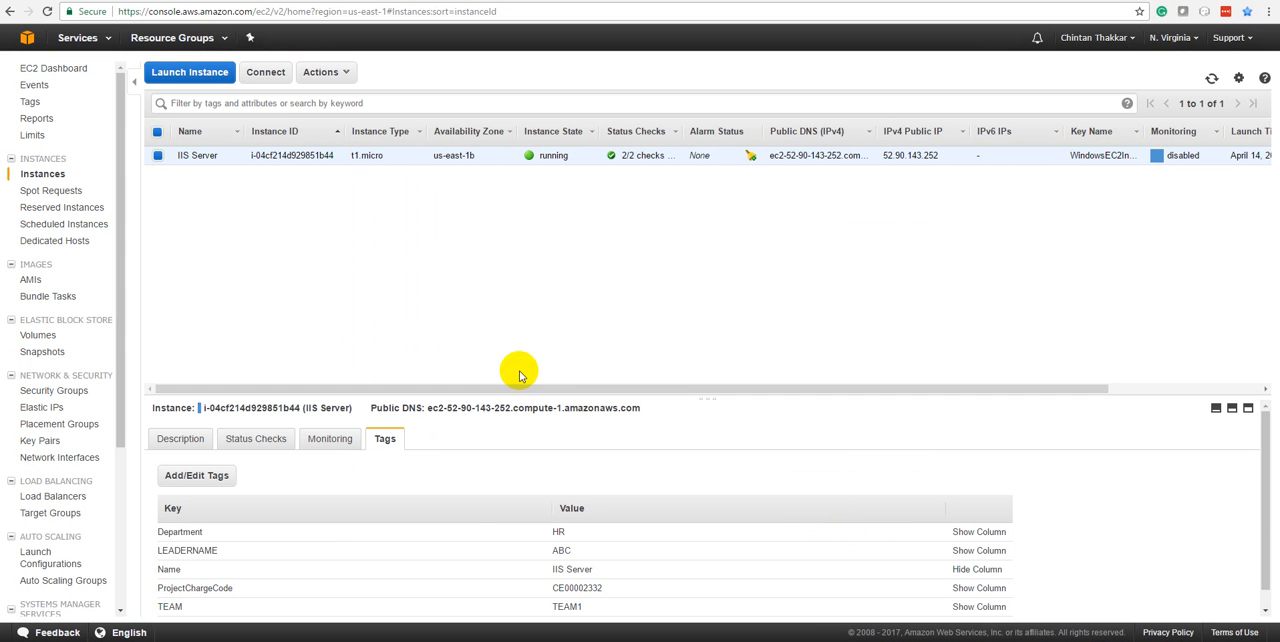
pyautogui.click(185, 440)
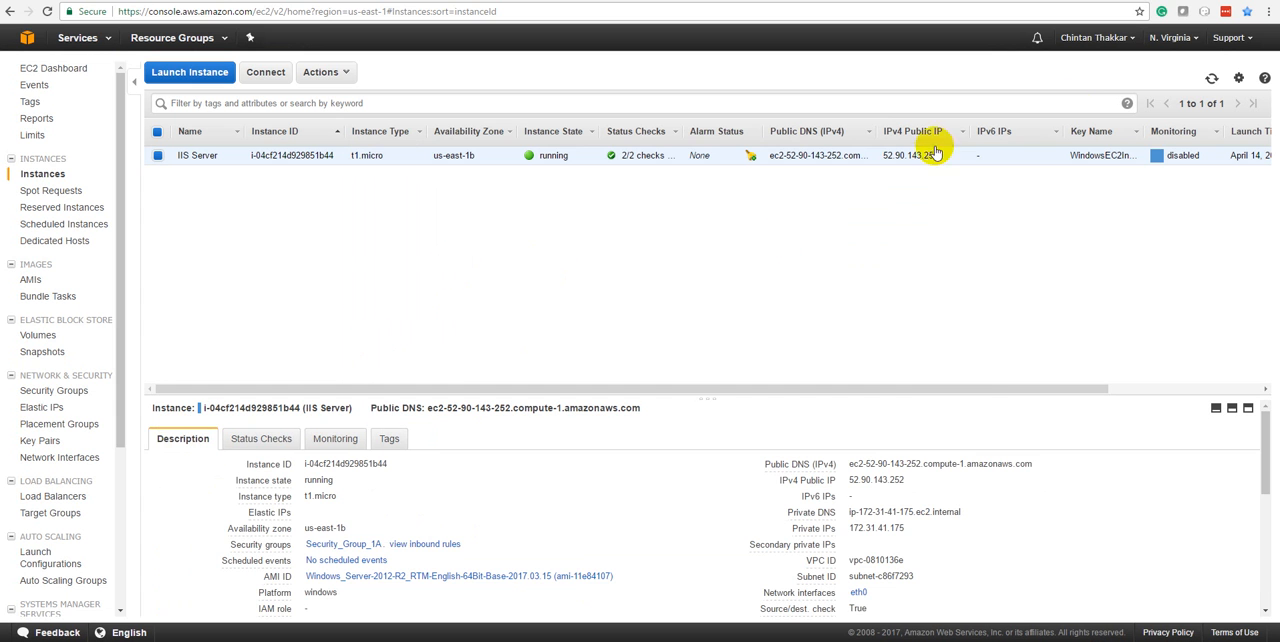
pyautogui.click(1211, 78)
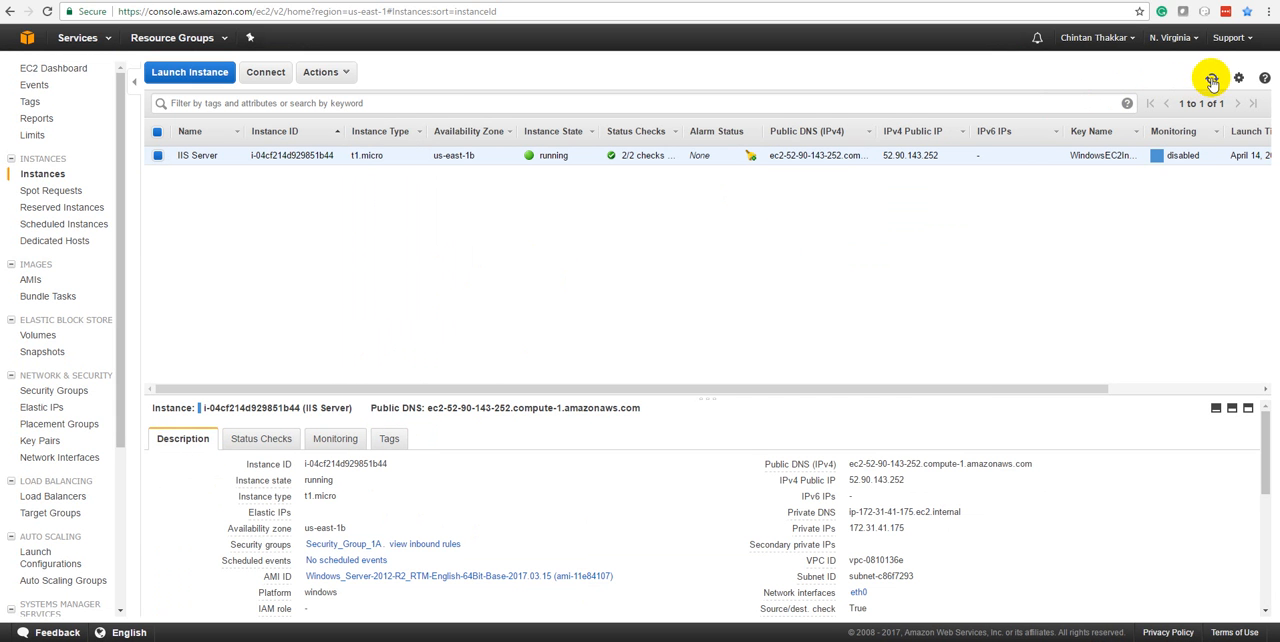
# Reboot the IIS Server instance once more and confirm the reboot
pyautogui.click(330, 76)
pyautogui.moveTo(345, 147)
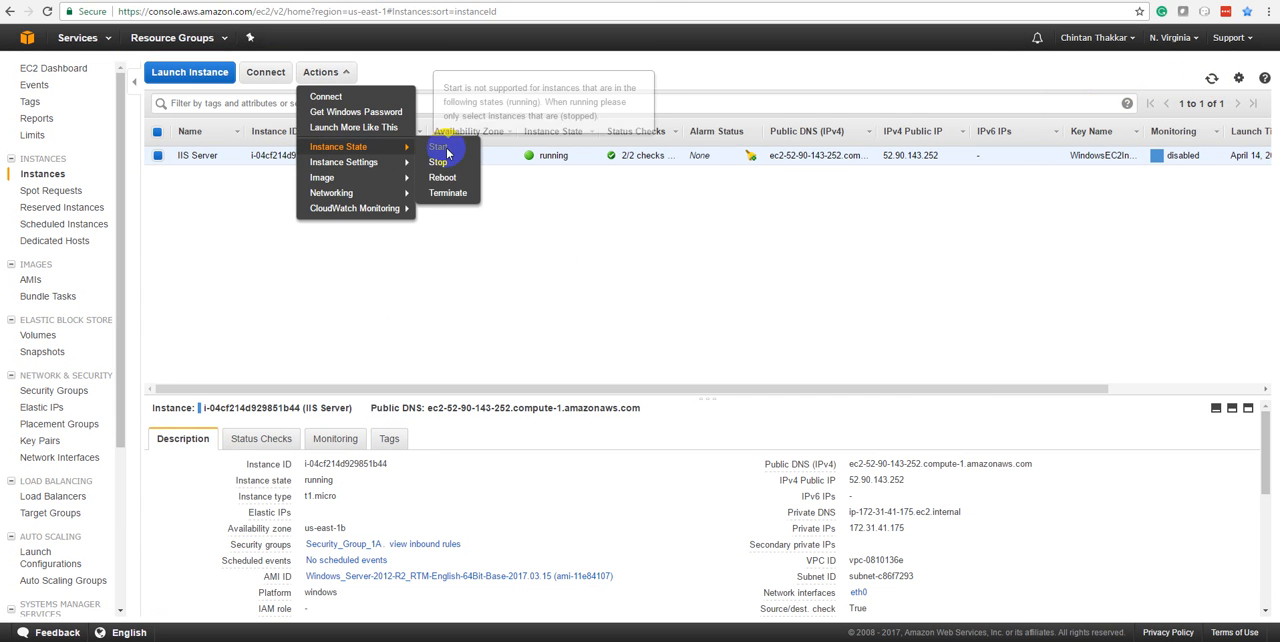
pyautogui.click(447, 178)
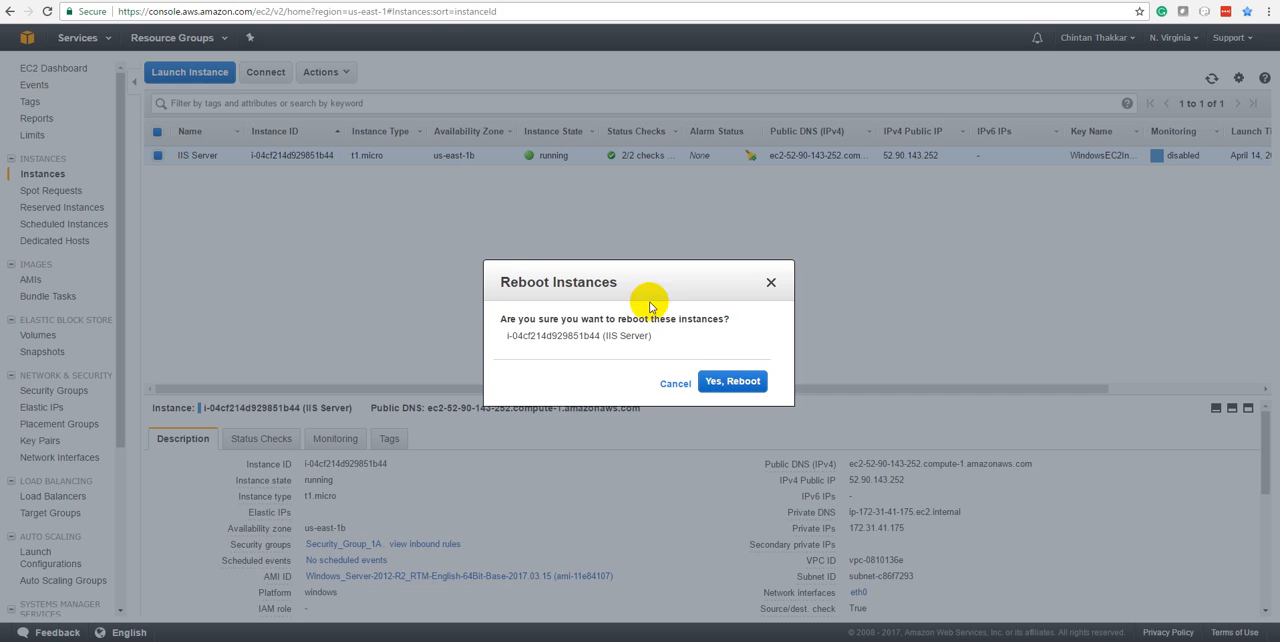
pyautogui.click(714, 384)
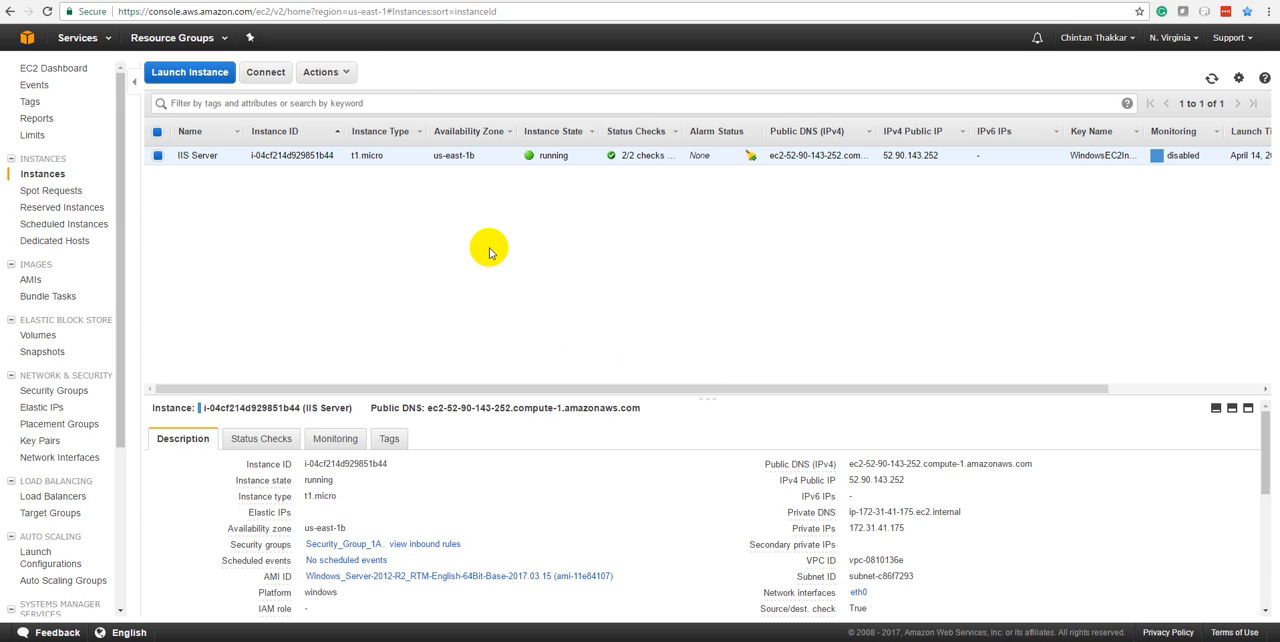
# Terminate the IIS Server instance, reading the warning about EBS root volume deletion before confirming
pyautogui.click(345, 74)
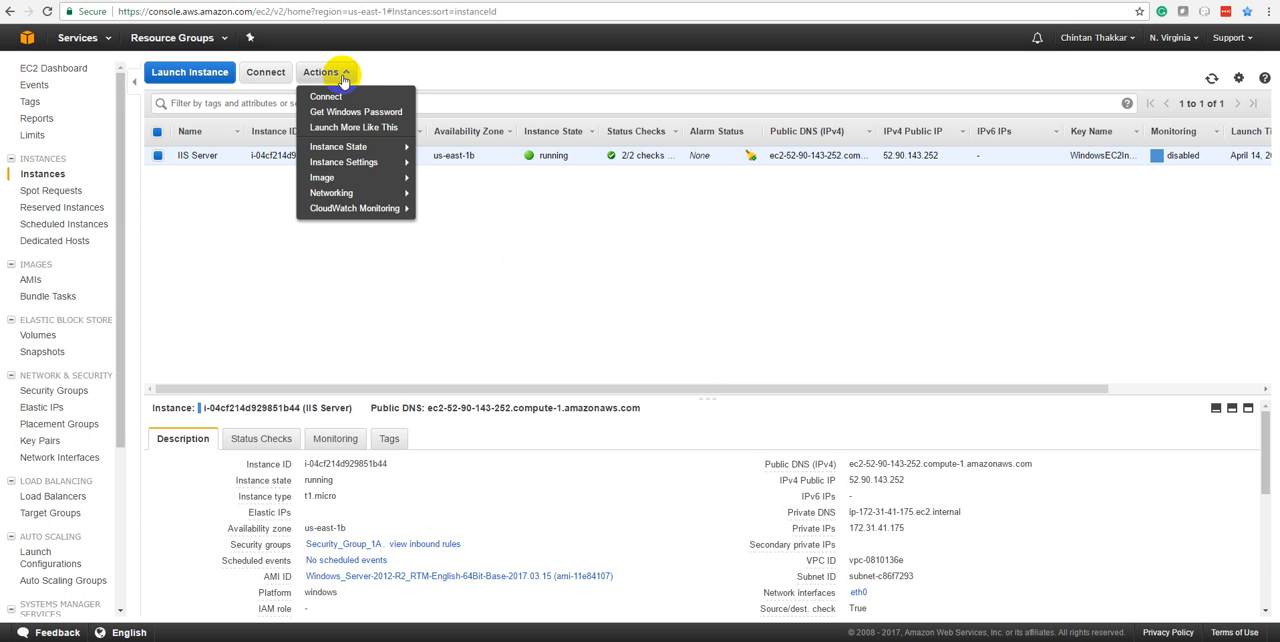
pyautogui.moveTo(345, 147)
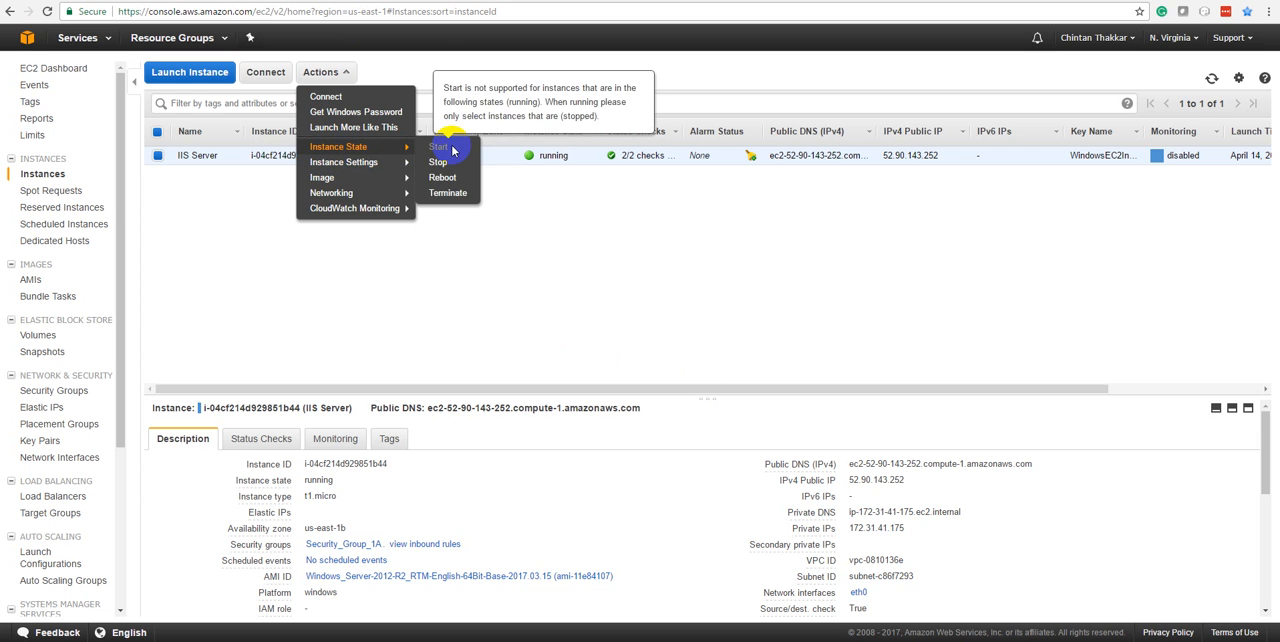
pyautogui.click(450, 191)
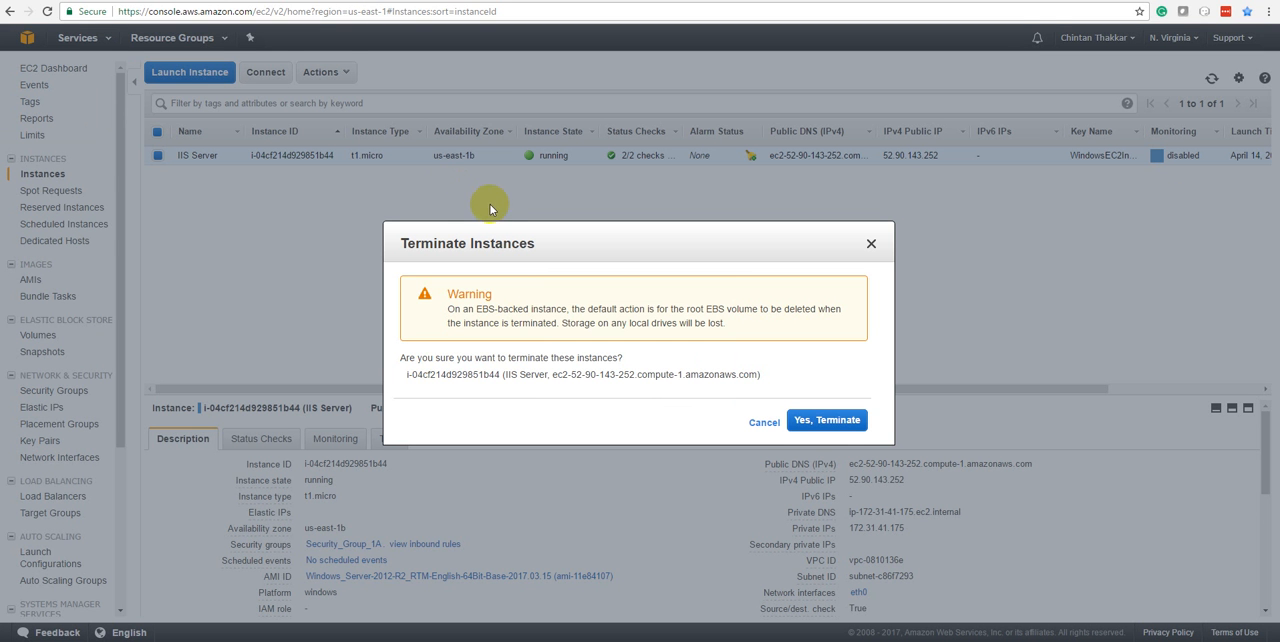
pyautogui.moveTo(449, 309); pyautogui.dragTo(600, 323)
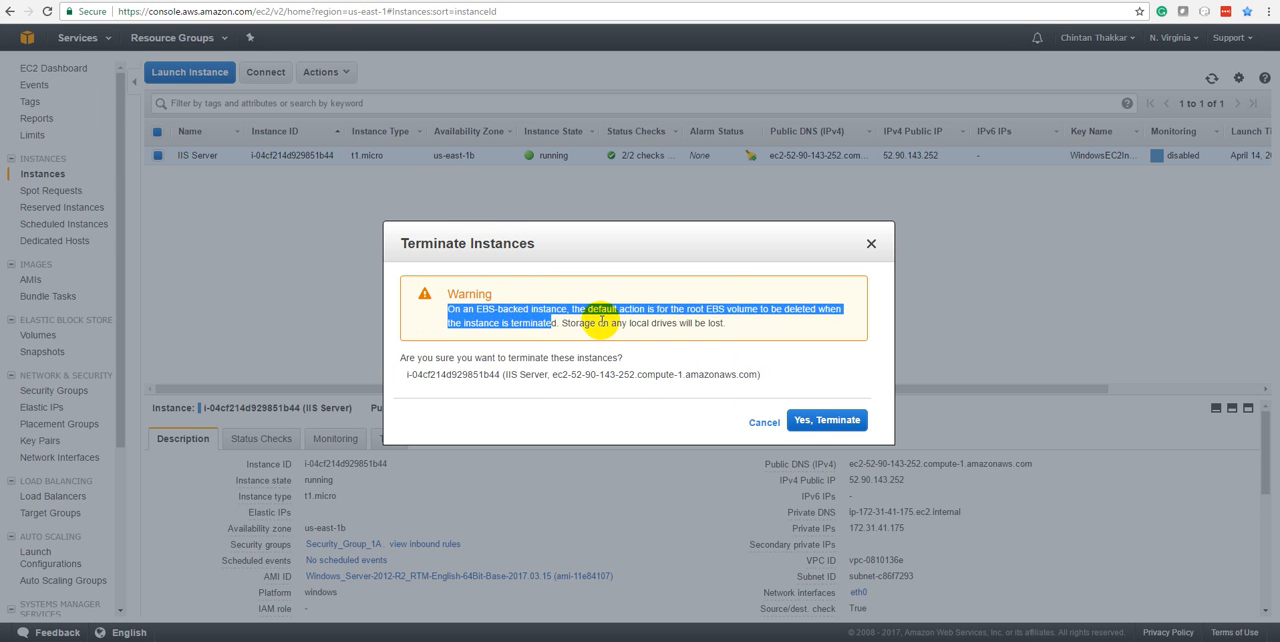
pyautogui.tripleClick(700, 323)
pyautogui.click(722, 318)
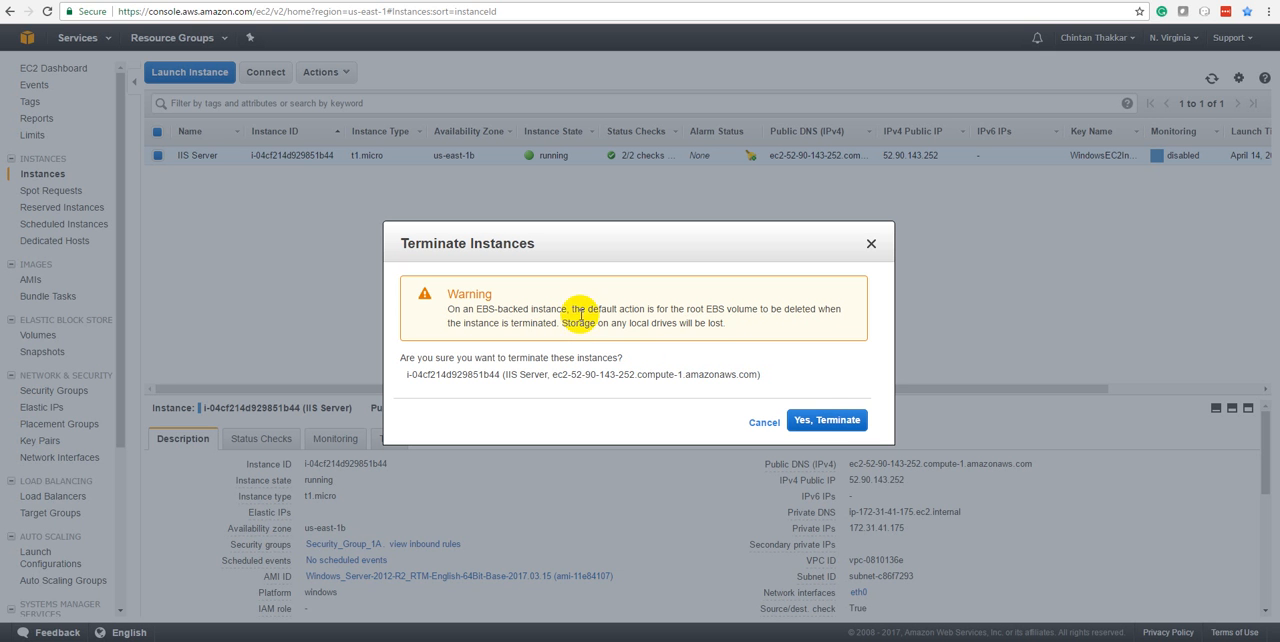
pyautogui.click(817, 422)
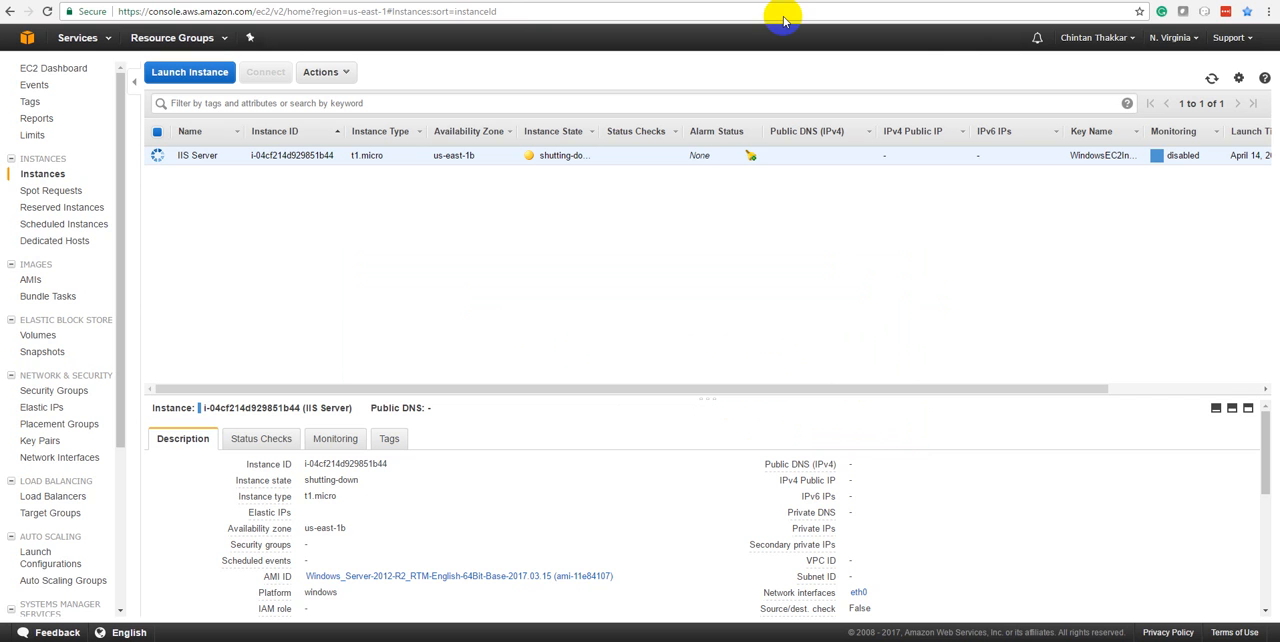